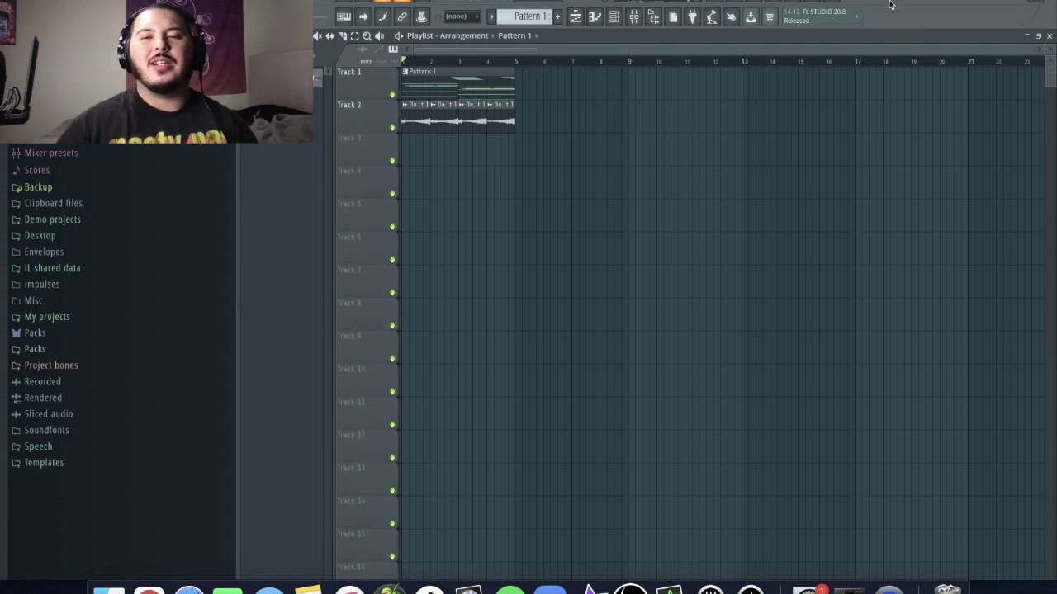
- Open the Analog Lab 4 melody of Pattern 1 in the piano roll and examine its notes across bars 1 to 4
double_click(449, 89)
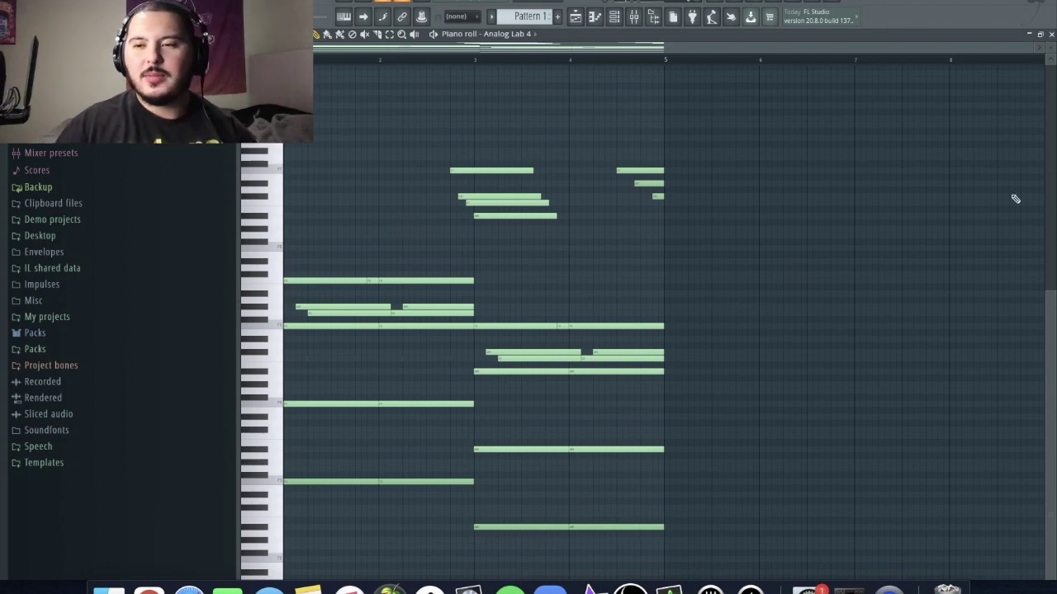
scroll(665, 255, "down", 4)
scroll(665, 256, "up", 5)
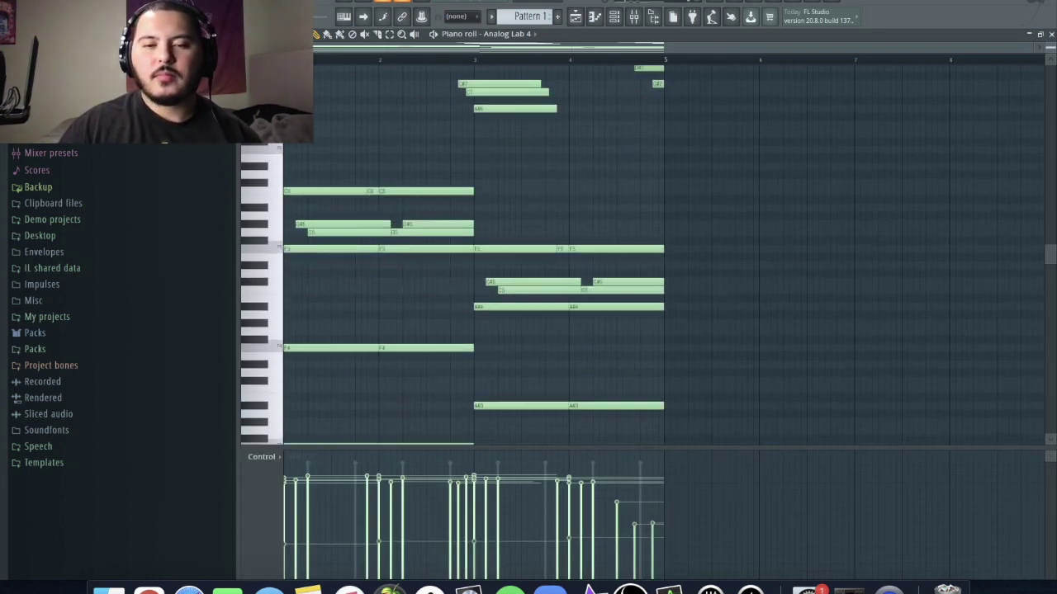
scroll(664, 256, "down", 2)
scroll(292, 276, "up", 3)
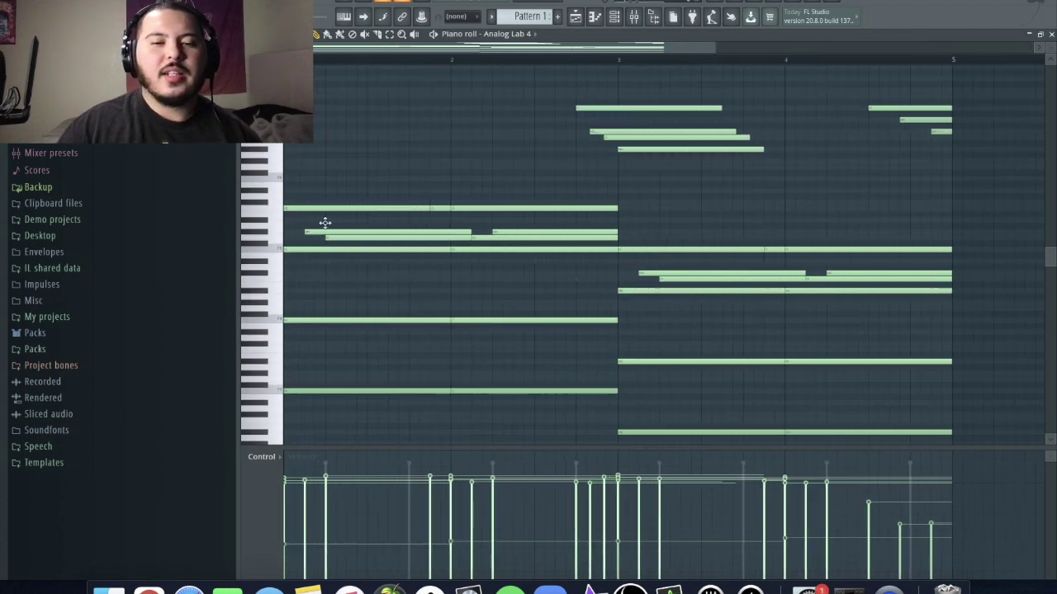
scroll(931, 364, "down", 2)
scroll(922, 360, "up", 2)
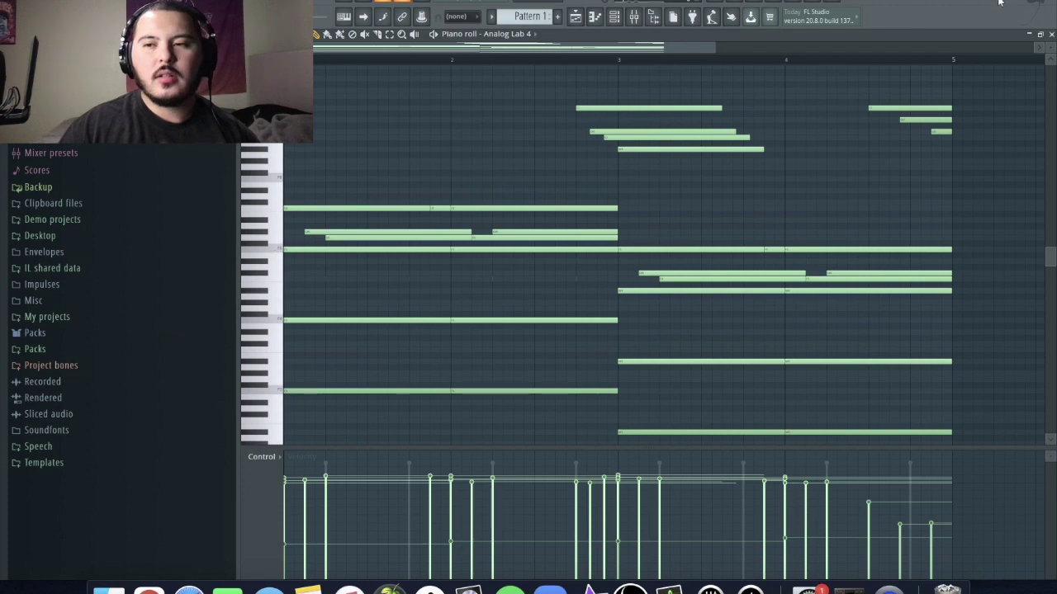
scroll(366, 200, "up", 2)
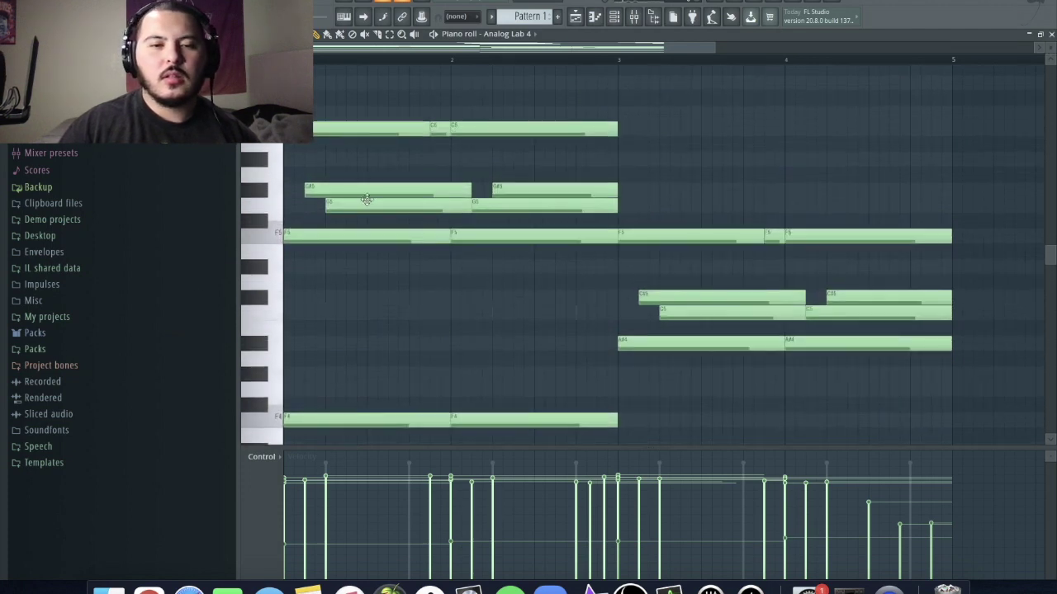
- Try moving the first G#5 and G5 notes to the start of bar 1, play the chord, and undo the move
left_click_drag(370, 208, 267, 193)
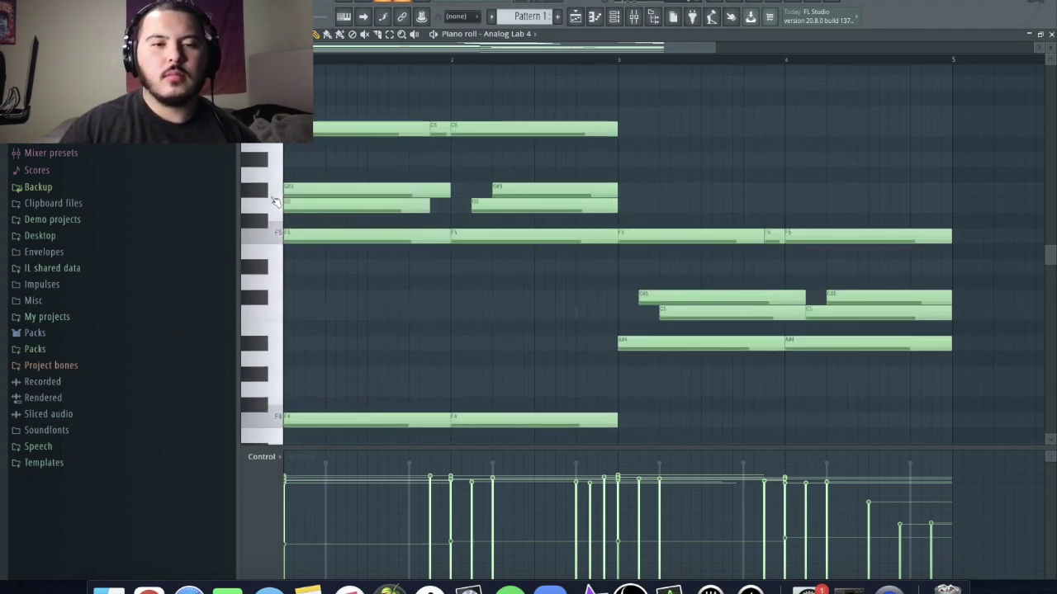
key("space")
key("space")
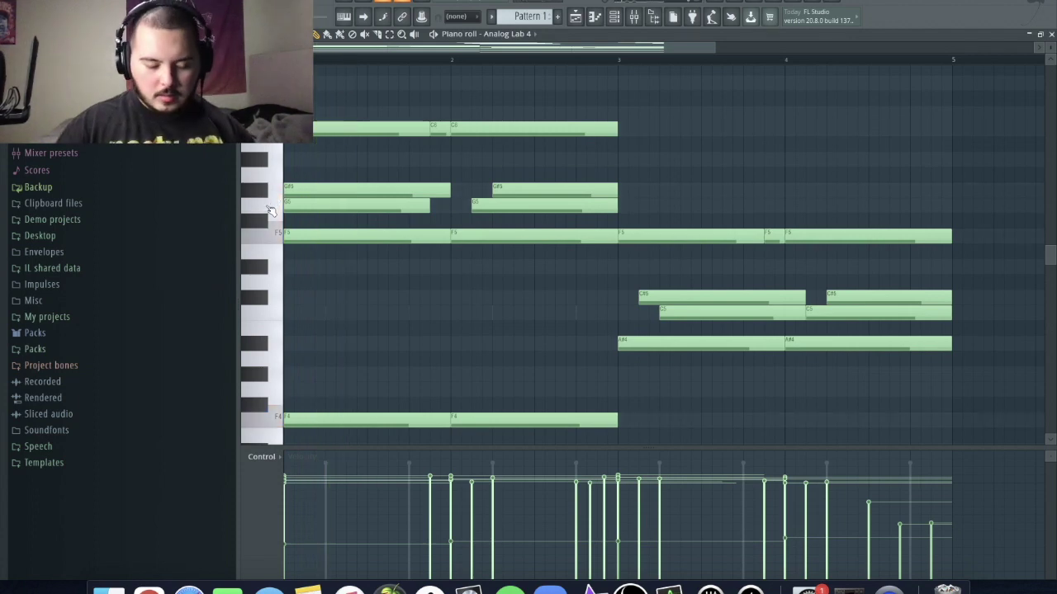
key("ctrl+alt+z")
key("ctrl+alt+z")
key("ctrl+alt+z")
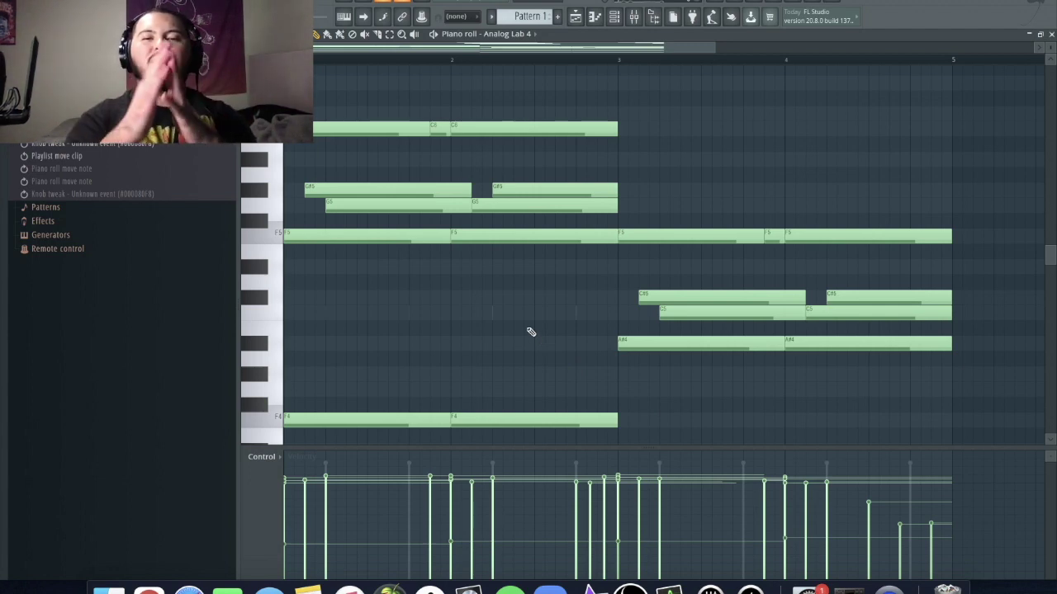
- Select the first offset G#5 and G5 notes in turn and play the strummed opening chord
left_click(311, 188)
left_click(341, 207)
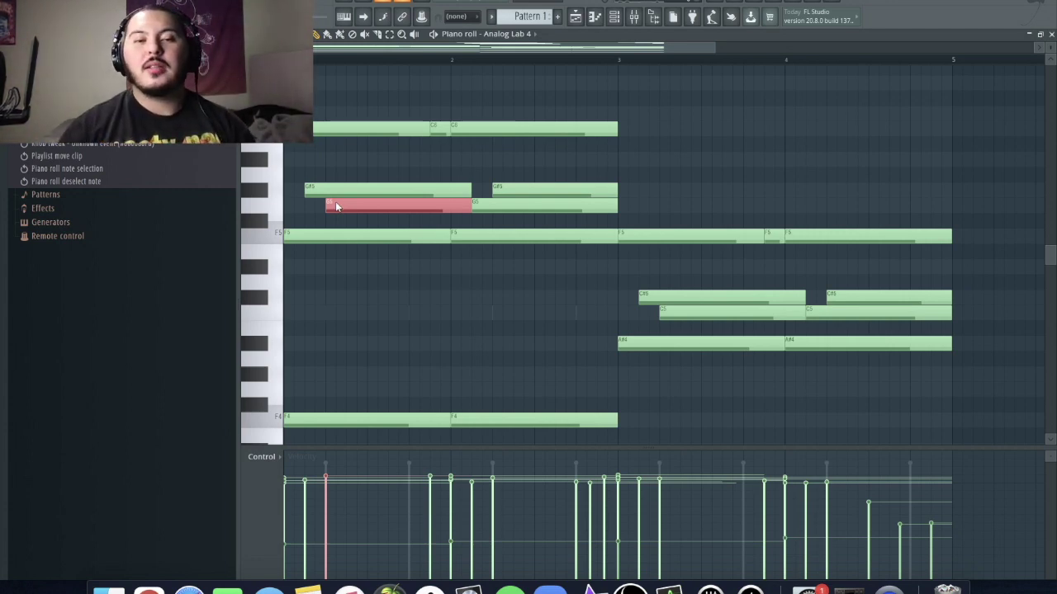
key("space")
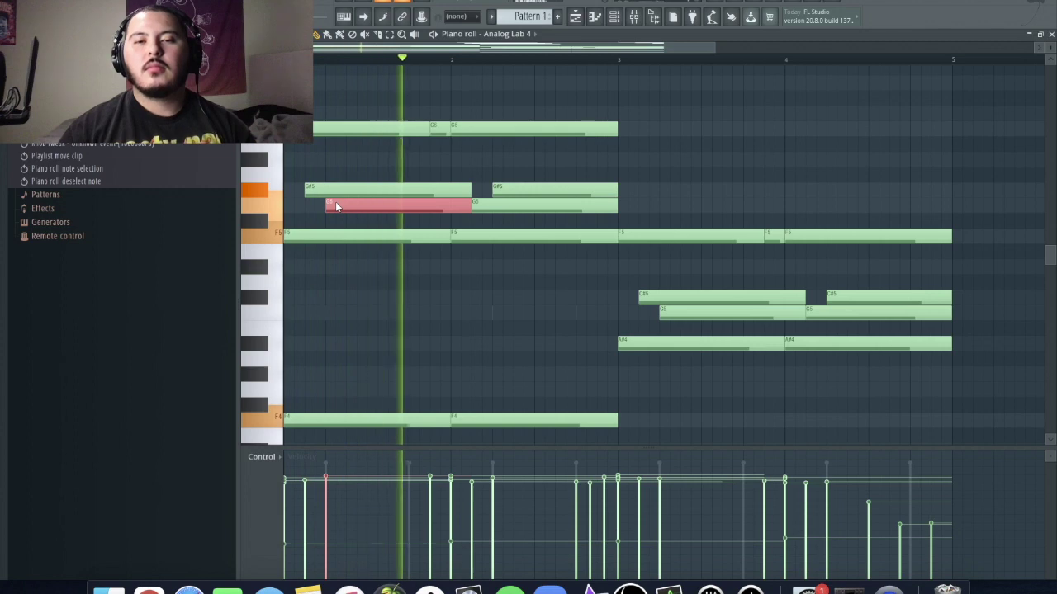
key("space")
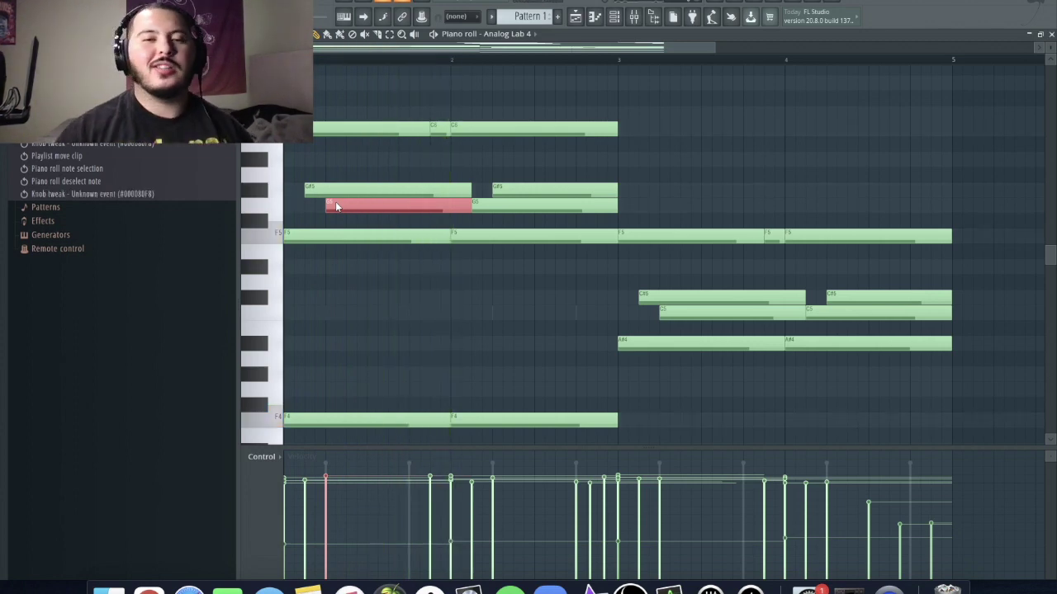
- Highlight the opening chord's notes and all notes in bars 1 and 2, examine the lower octaves, and clear the selection
key("Page_Down")
left_click_drag(370, 106, 335, 300)
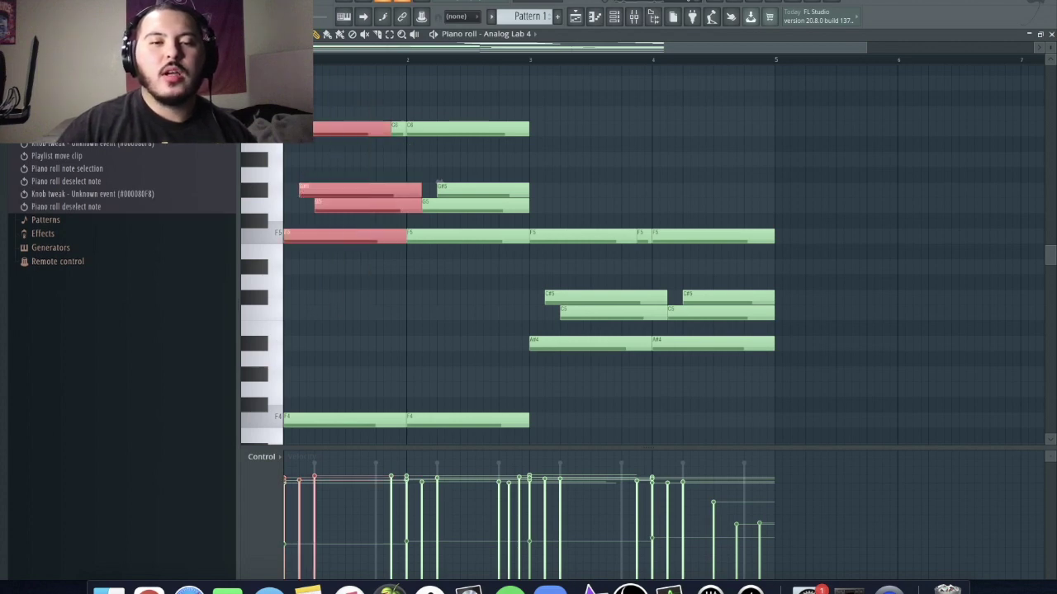
scroll(465, 259, "up", 3, "ctrl")
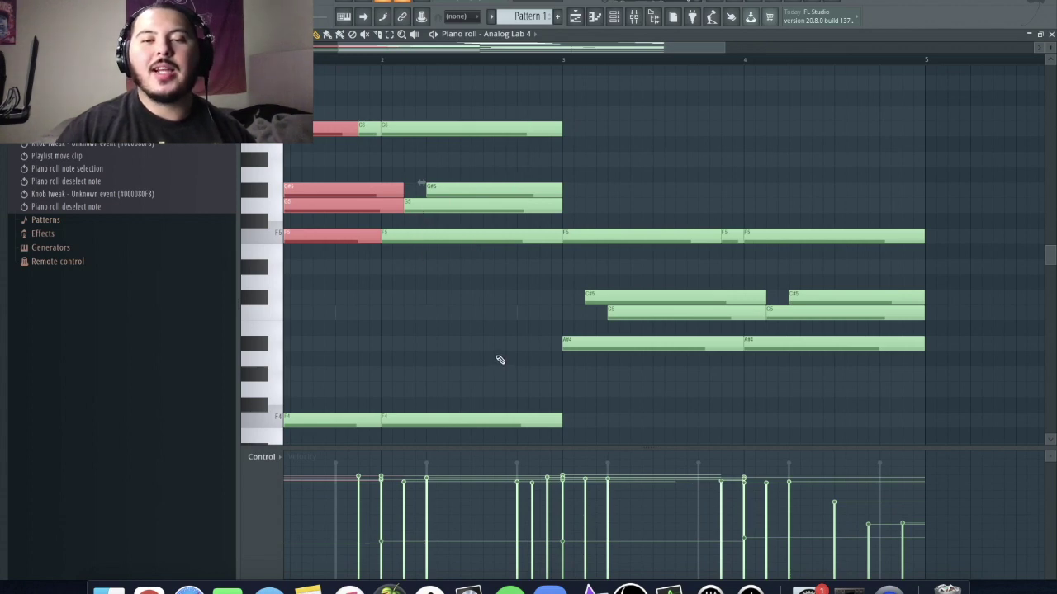
scroll(499, 359, "down", 3, "ctrl")
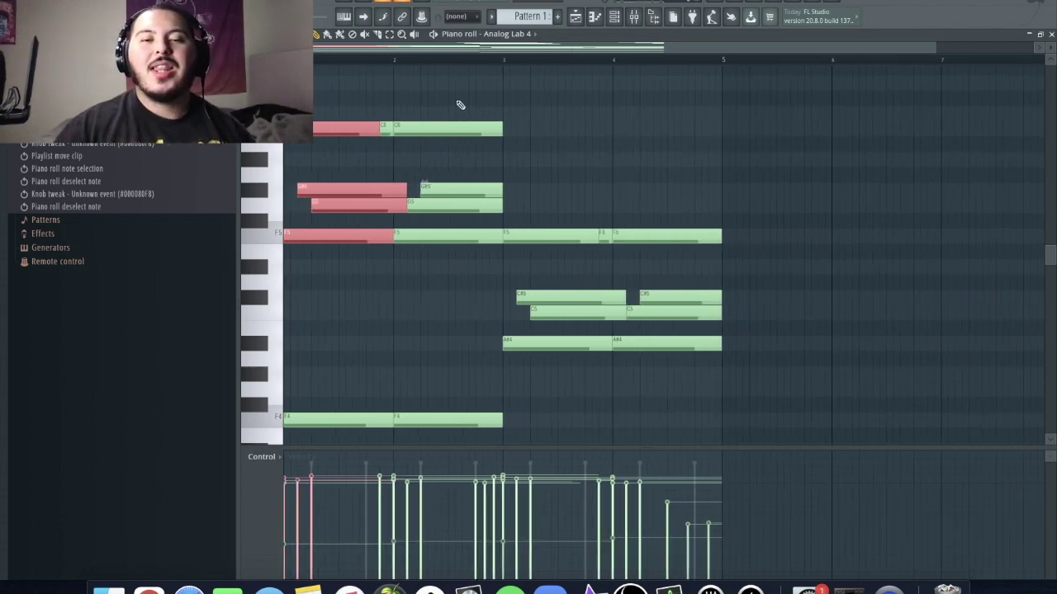
scroll(455, 338, "down", 6)
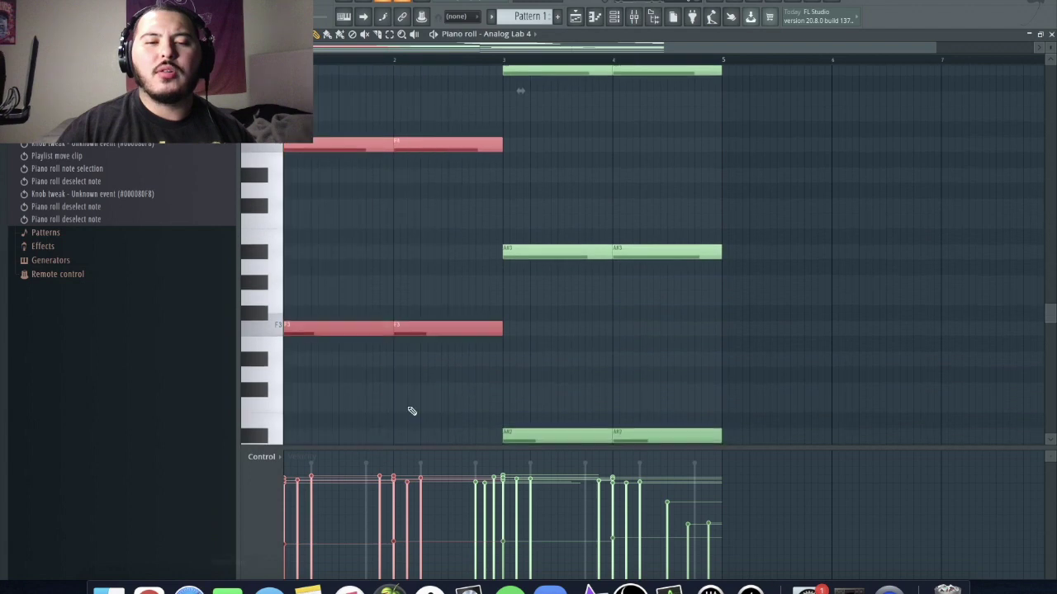
scroll(427, 325, "up", 4)
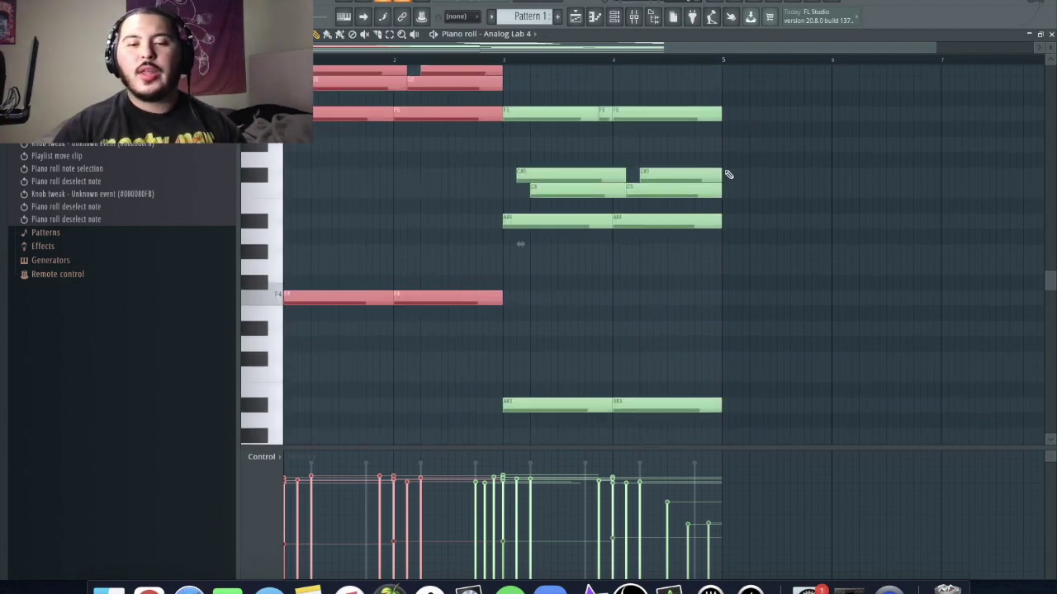
scroll(710, 177, "down", 2)
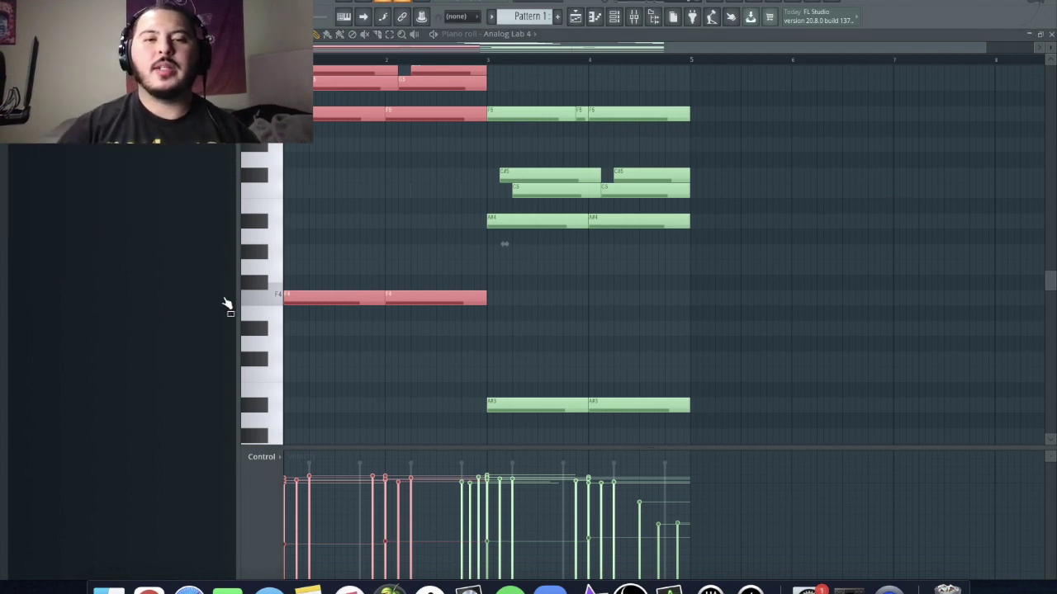
left_click(782, 268)
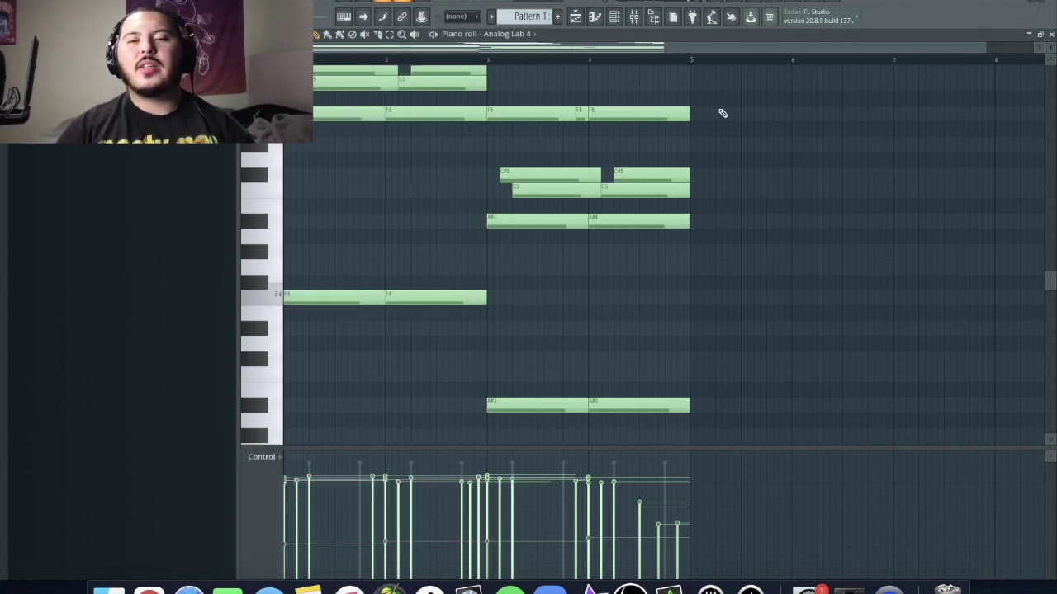
- Show the channel rack over the piano roll, play the full melody pattern, and hide the rack after stopping playback
left_click(614, 17)
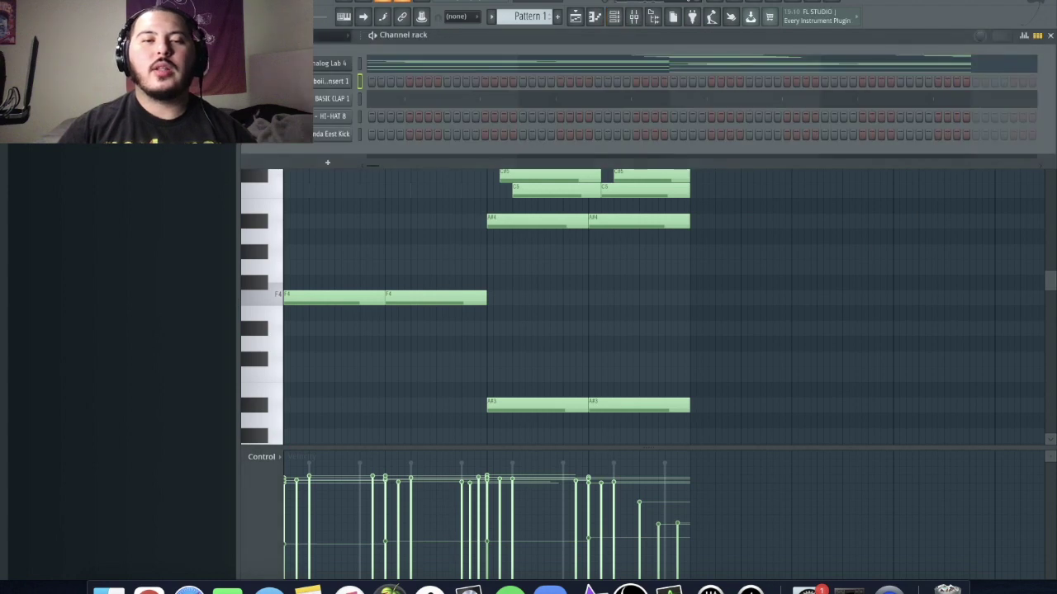
key("space")
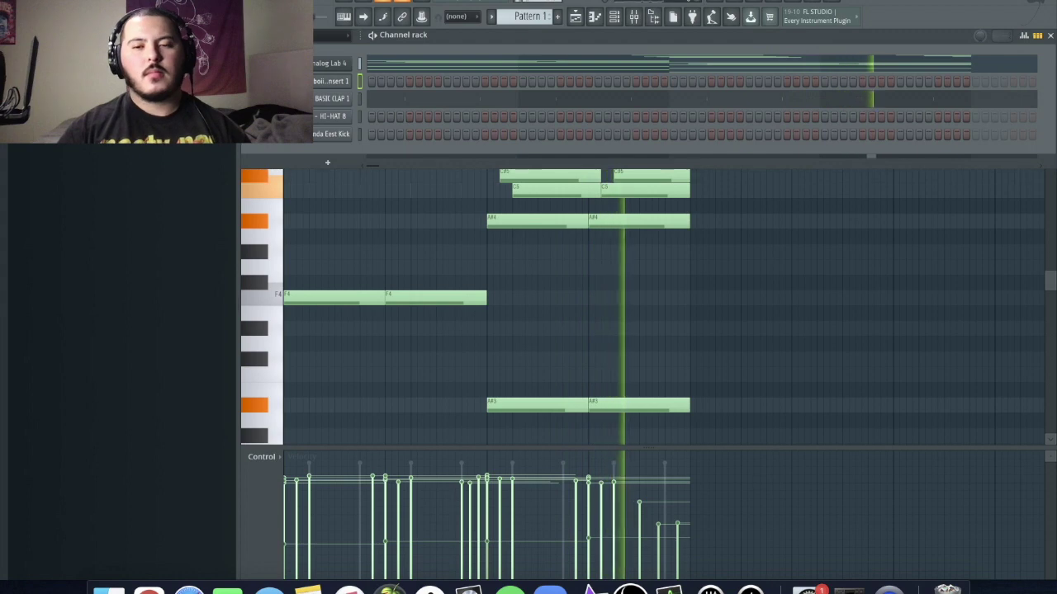
key("space")
key("F6")
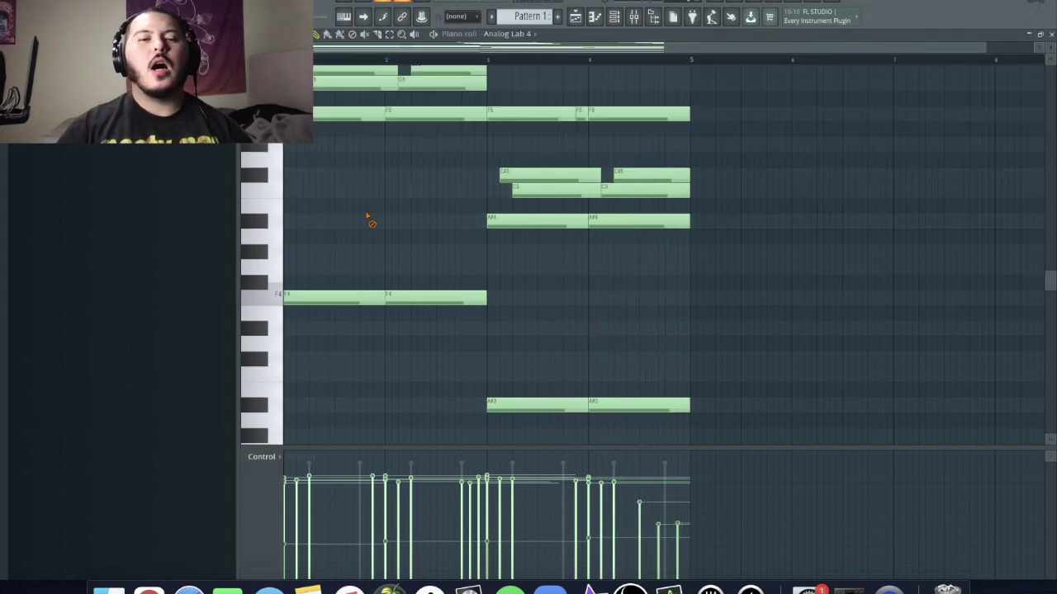
- Examine the high strummed run around bar 3, highlighting its F7, C#7, C7 and A#6 notes one by one
scroll(392, 213, "up", 5)
scroll(585, 155, "up", 4)
scroll(472, 318, "up", 5)
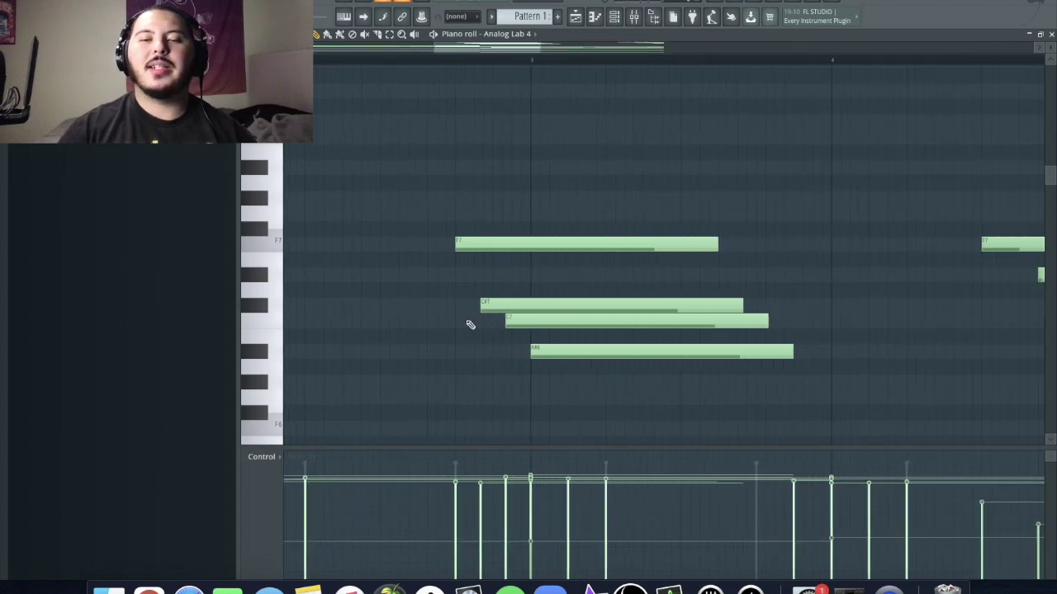
scroll(467, 303, "up", 3)
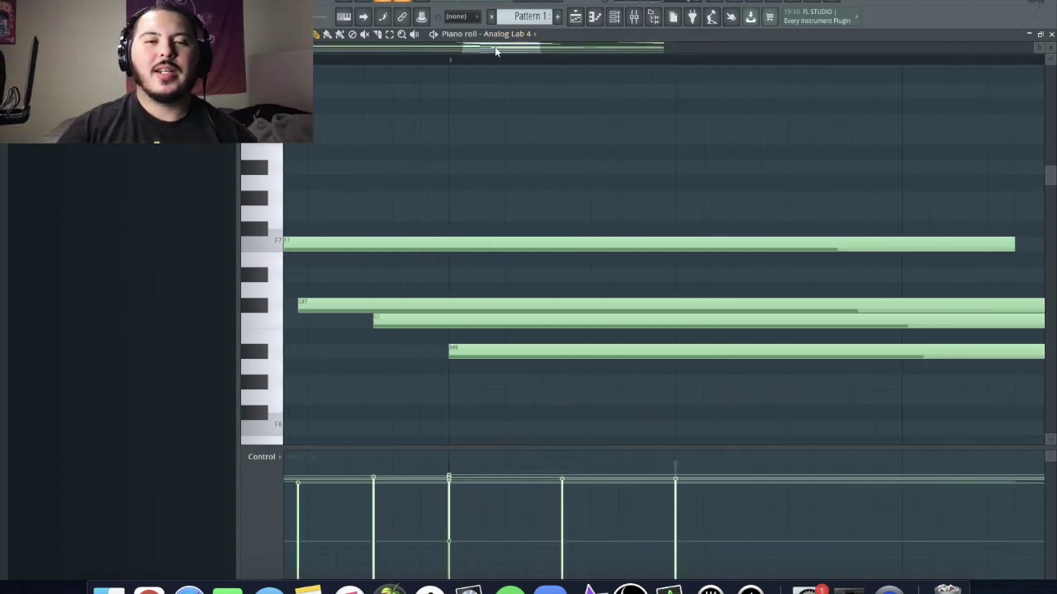
scroll(475, 245, "down", 1)
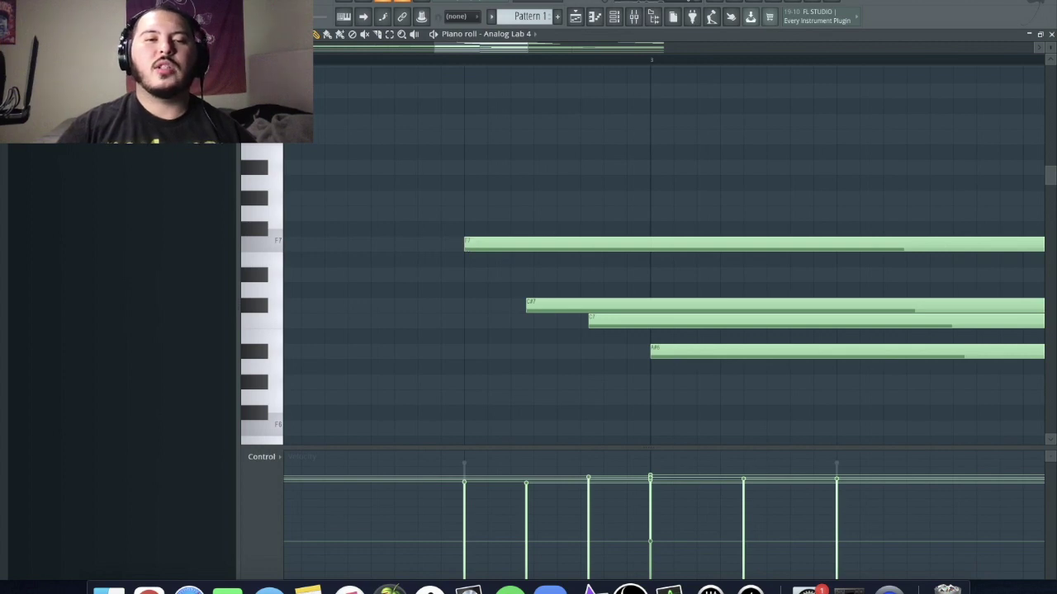
left_click(271, 35)
left_click(285, 125)
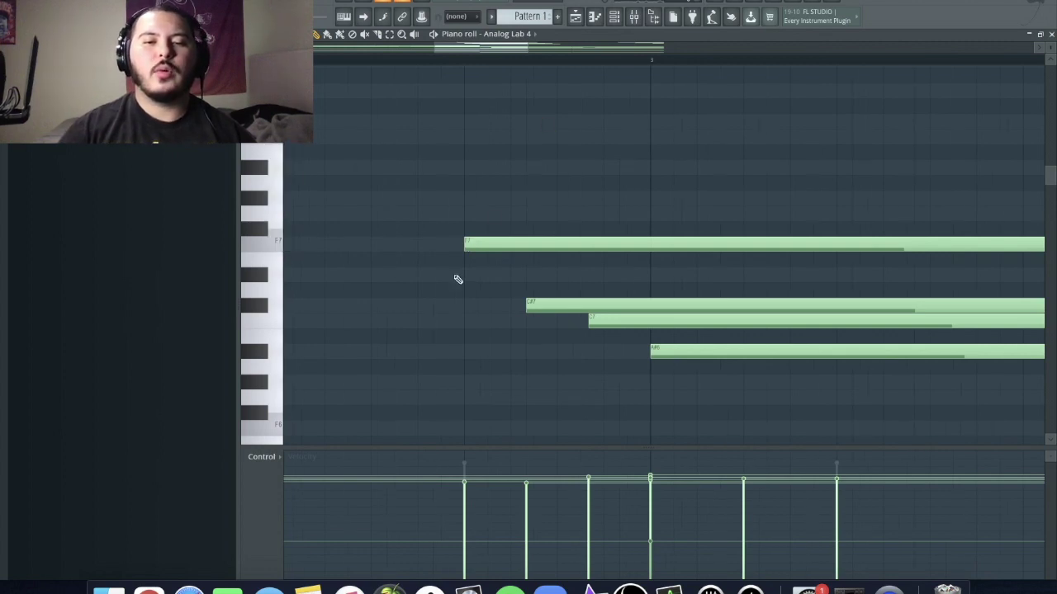
left_click(488, 242)
left_click(544, 305)
left_click(618, 322)
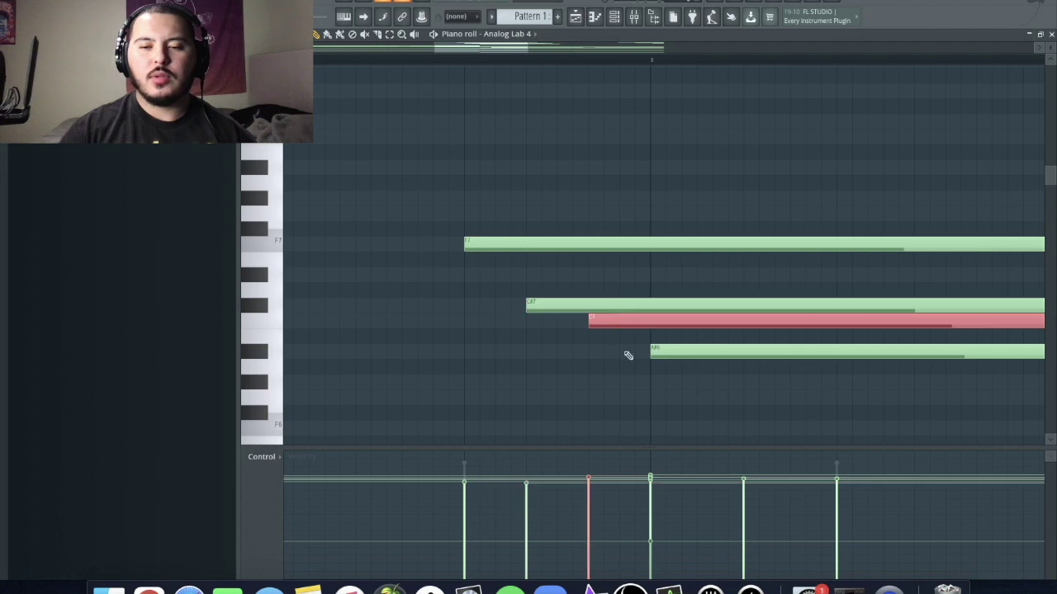
left_click(690, 348)
- Examine the closing F7, D#7 and C#7 run at the end of bar 4
scroll(681, 375, "down", 3)
scroll(658, 325, "up", 3)
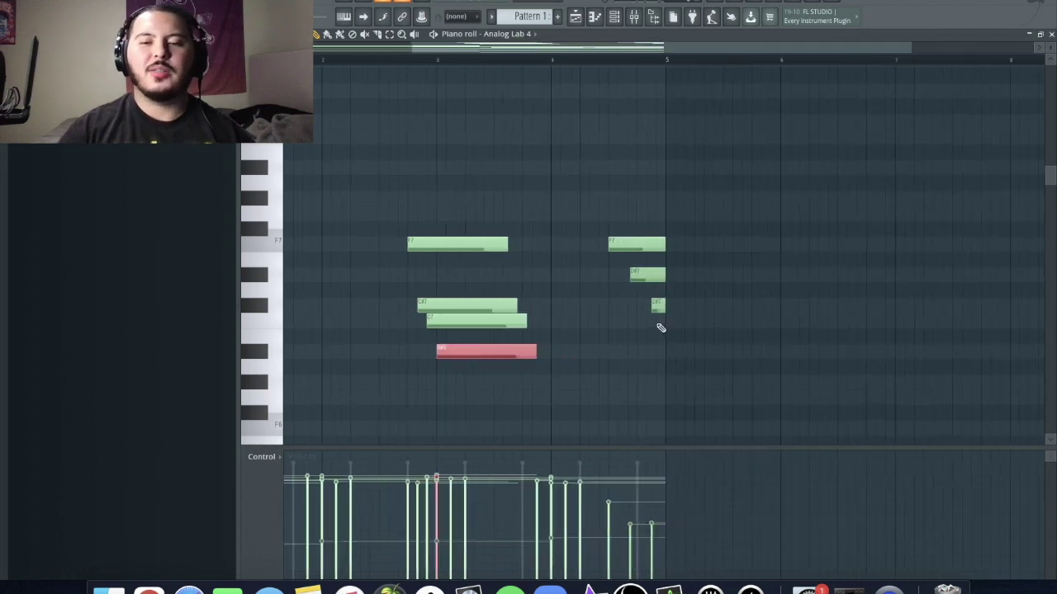
key("Right")
key("Right")
key("Right")
key("Right")
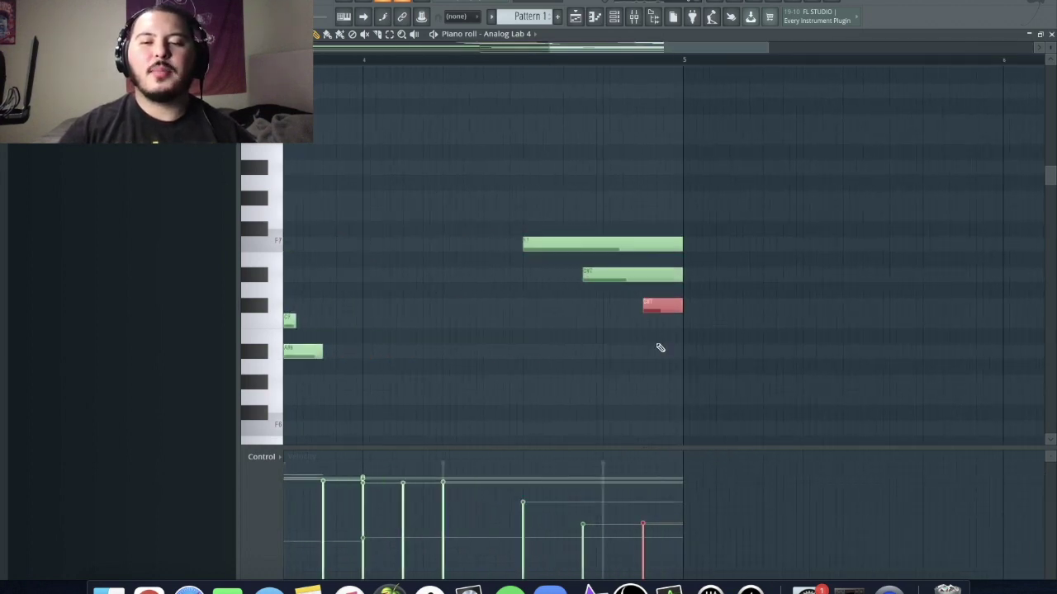
scroll(719, 359, "down", 3)
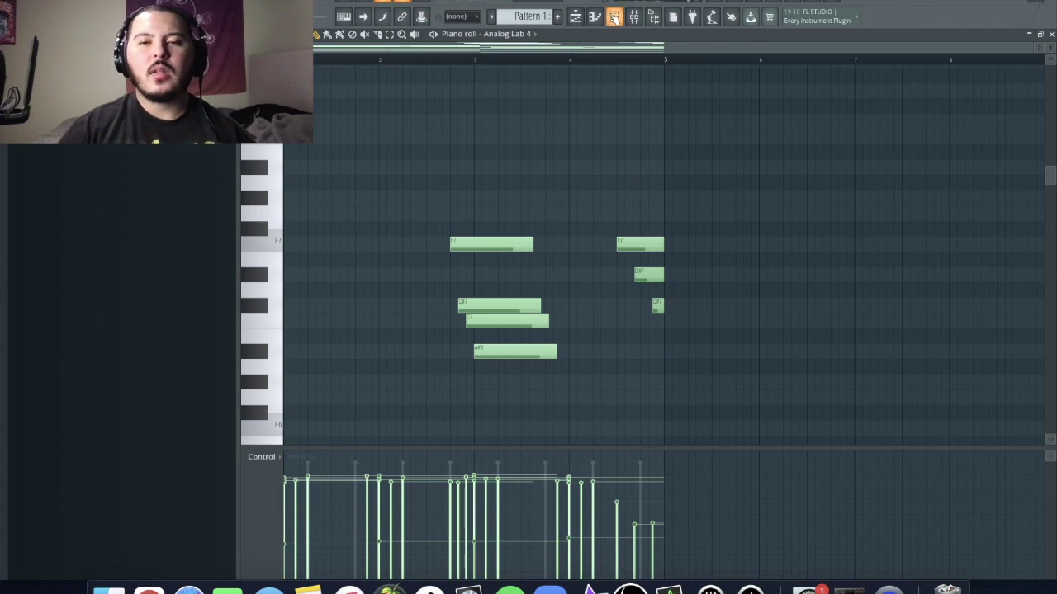
- In the playlist, move the four melody audio clips from Track 2 to Track 4 in reverse order across bars 1 to 4
left_click(614, 20)
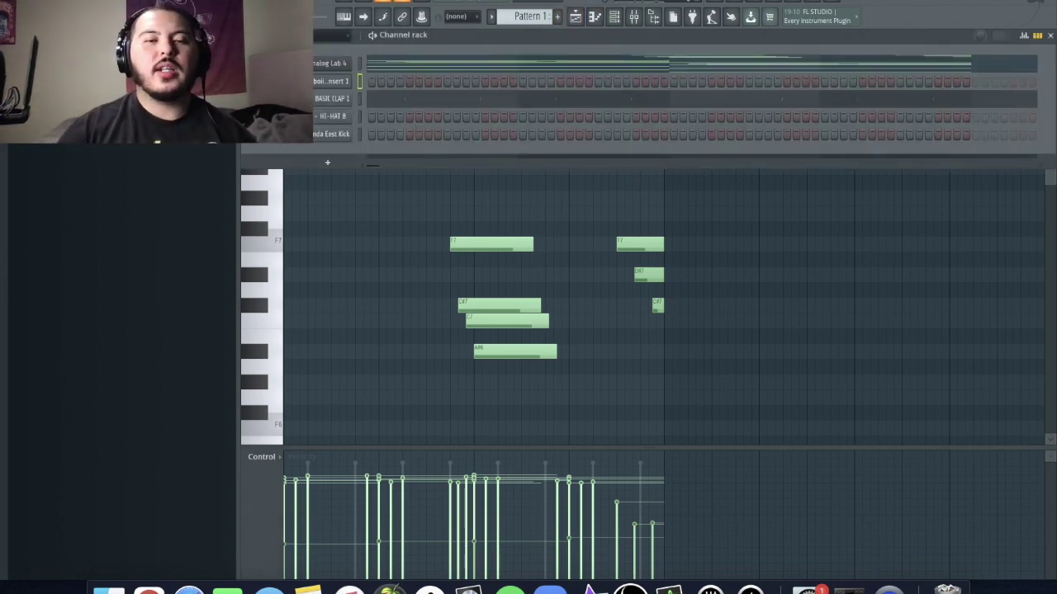
left_click(575, 16)
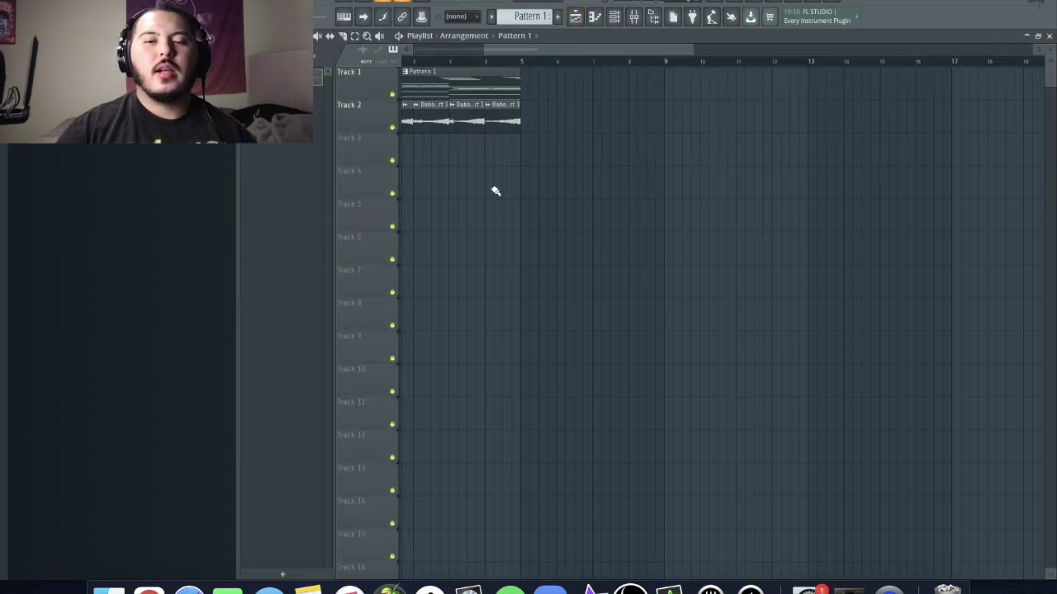
left_click_drag(547, 55, 443, 63)
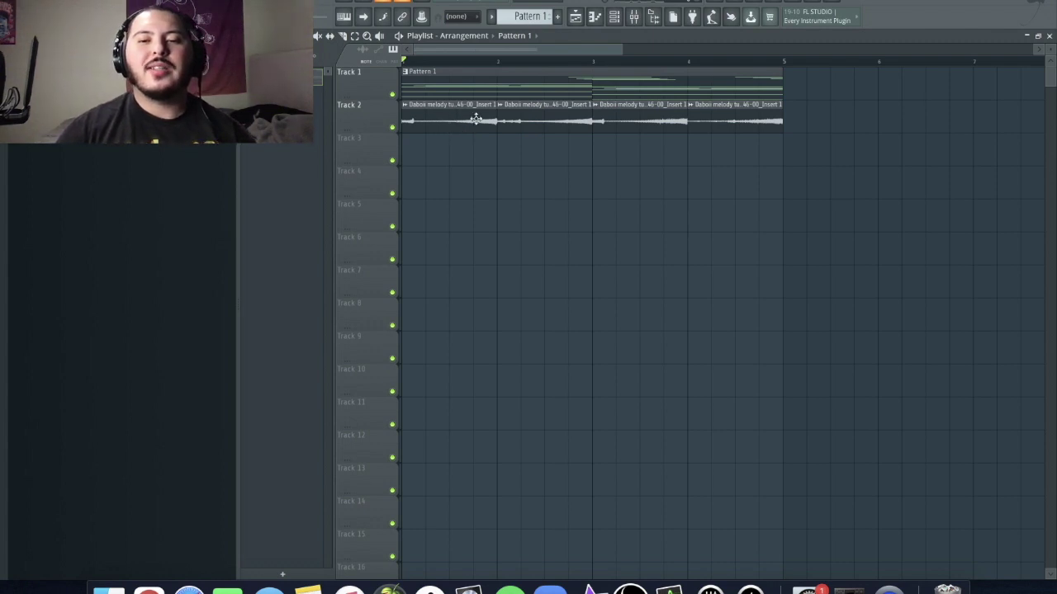
left_click_drag(708, 124, 349, 167)
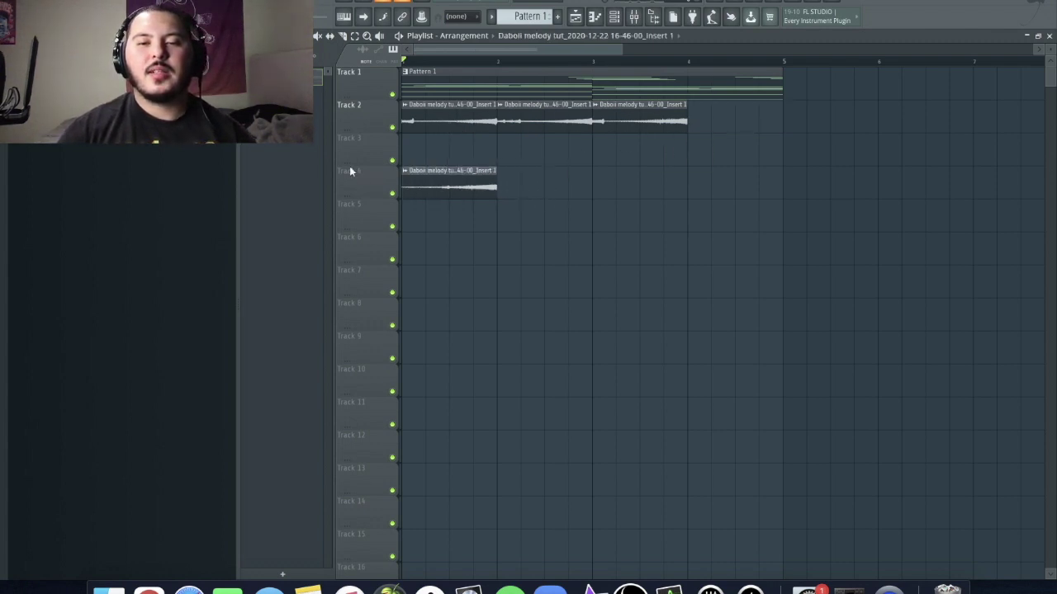
left_click_drag(640, 123, 551, 203)
left_click_drag(549, 124, 644, 189)
left_click_drag(496, 121, 743, 189)
- Solo Track 4 and play the rearranged melody clips
right_click(395, 193)
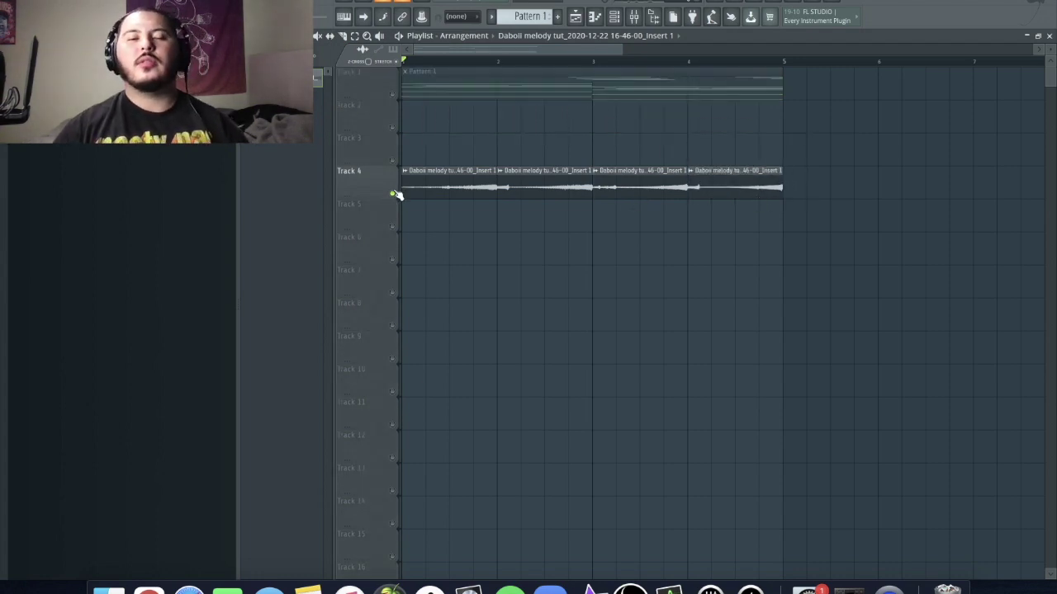
key("space")
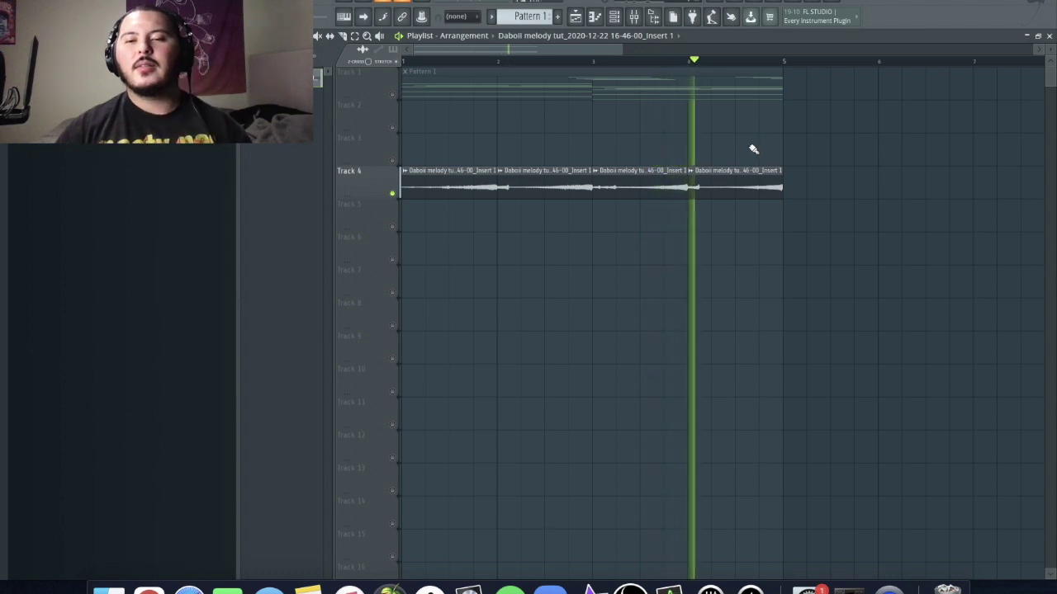
- Stop playback, unsolo Track 4, and move its four melody clips to Track 2 in reverse order across bars 1 to 4
key("space")
right_click(393, 193)
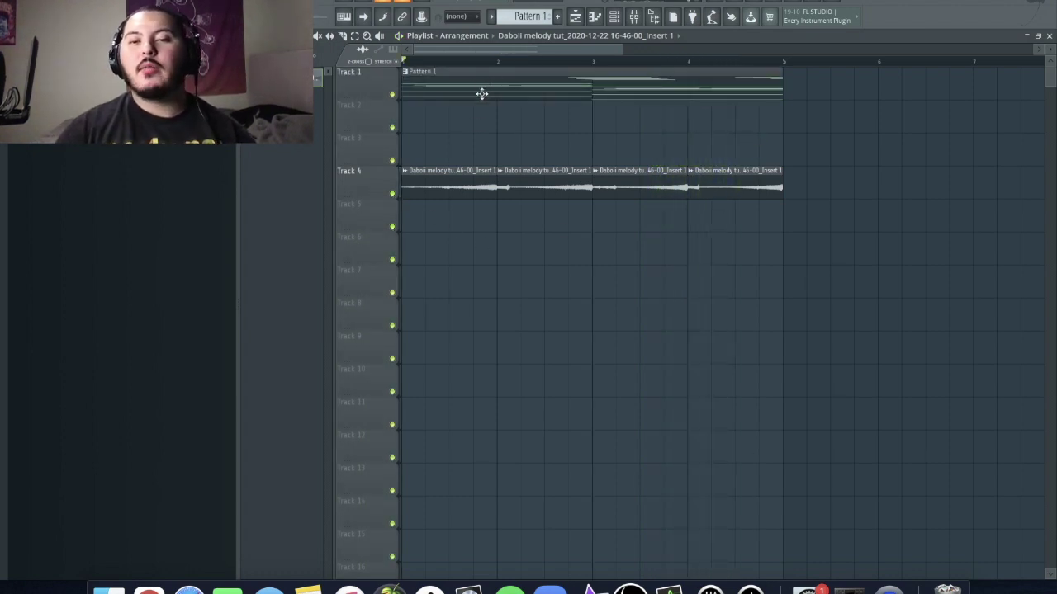
left_click_drag(730, 188, 376, 105)
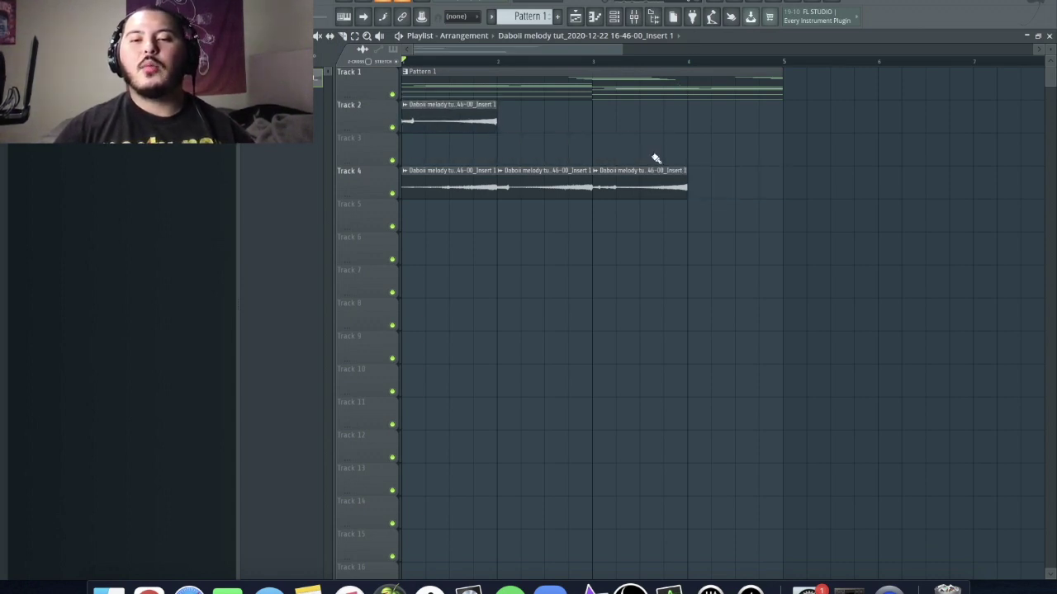
left_click_drag(625, 163, 542, 107)
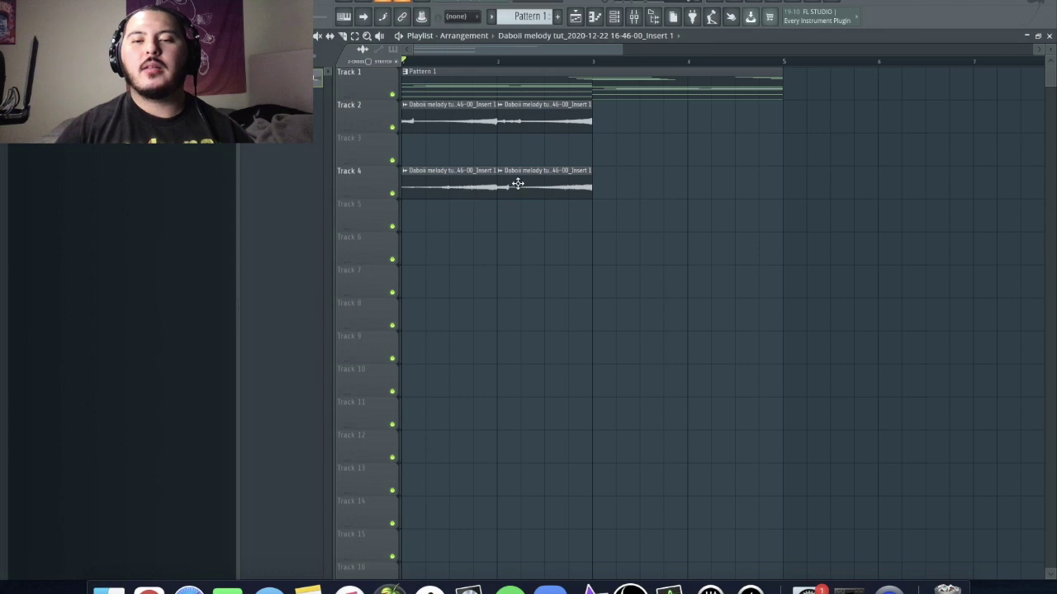
left_click_drag(518, 183, 623, 113)
left_click_drag(437, 184, 724, 117)
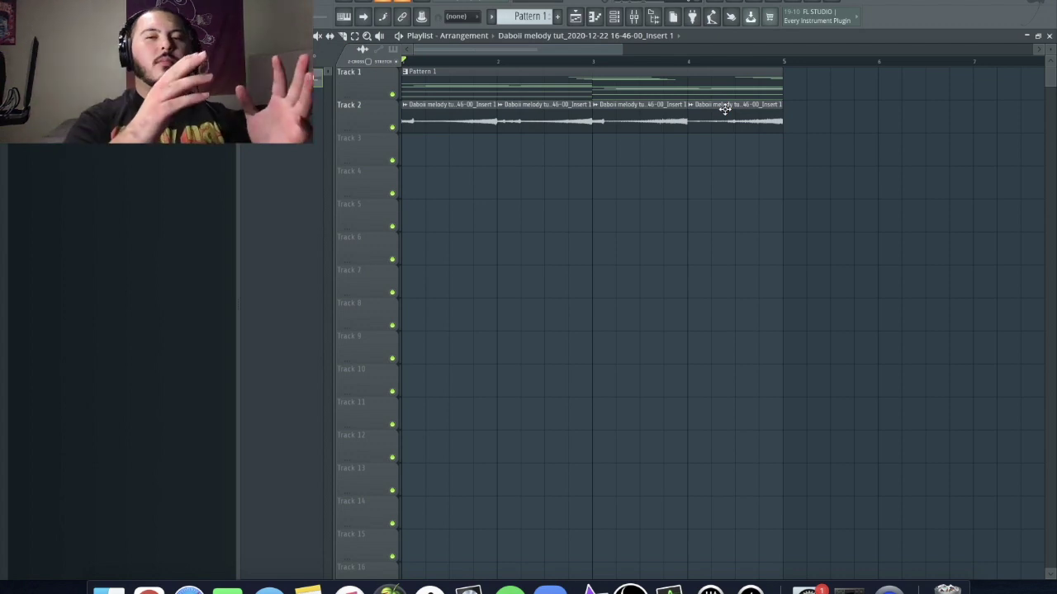
key("F9")
key("F6")
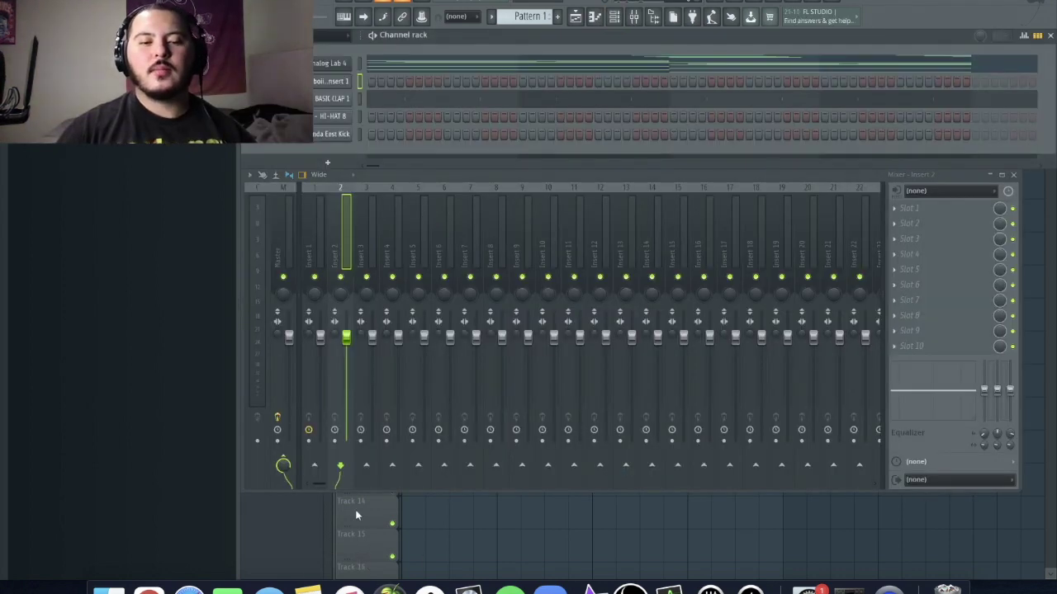
key("F5")
key("space")
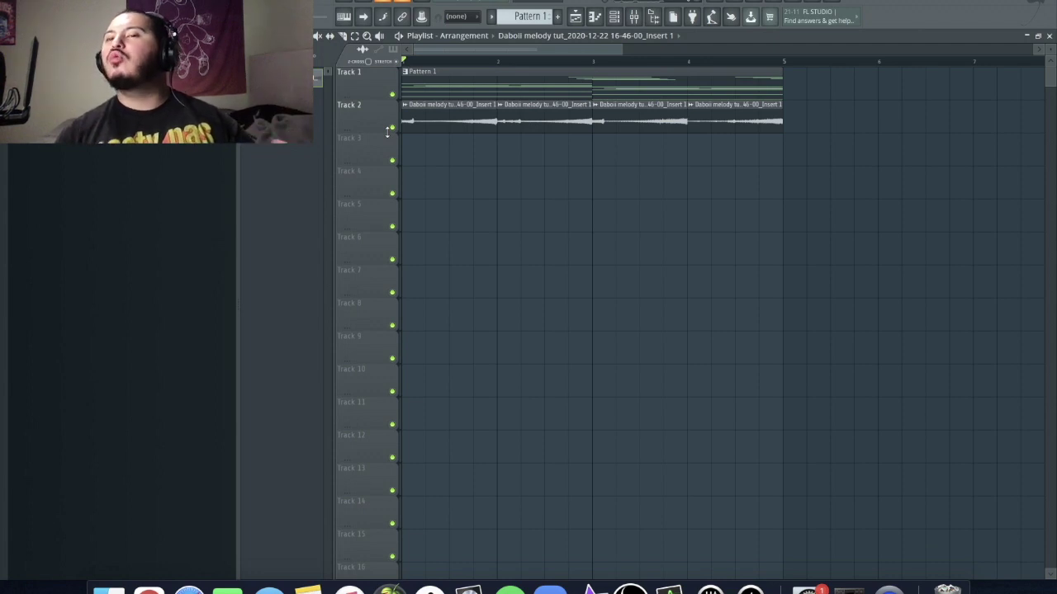
- Copy the mid-range chord notes from Analog Lab 4 into Purity's piano roll and play the pattern
key("F6")
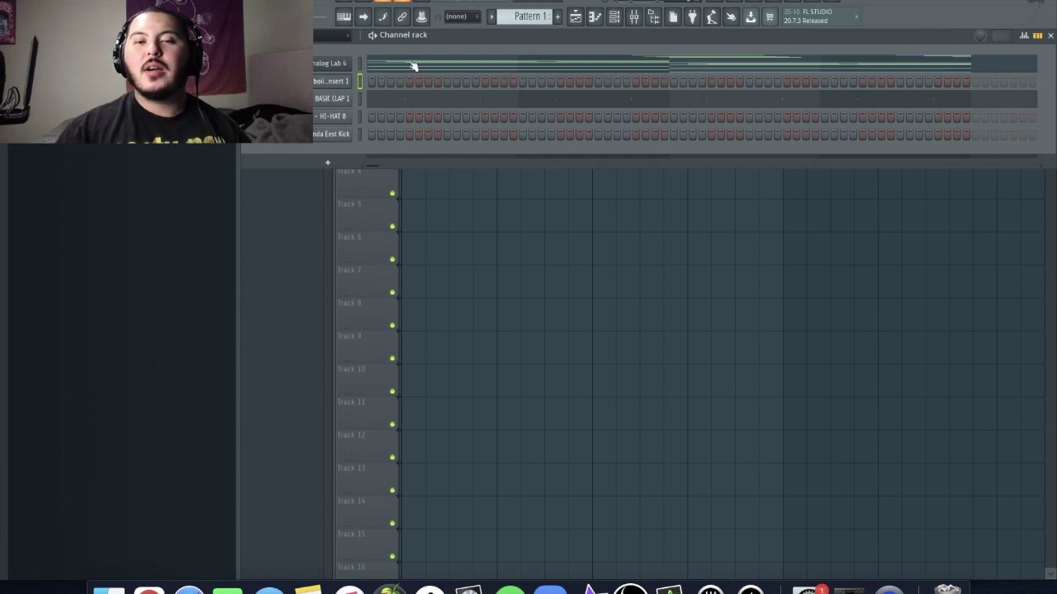
left_click(471, 64)
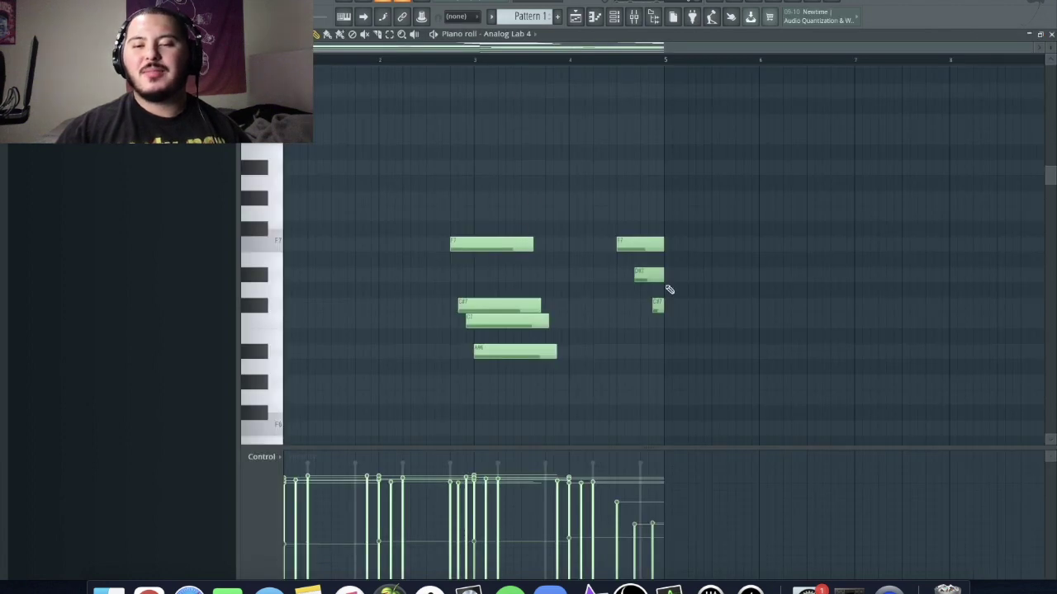
scroll(495, 338, "down", 10)
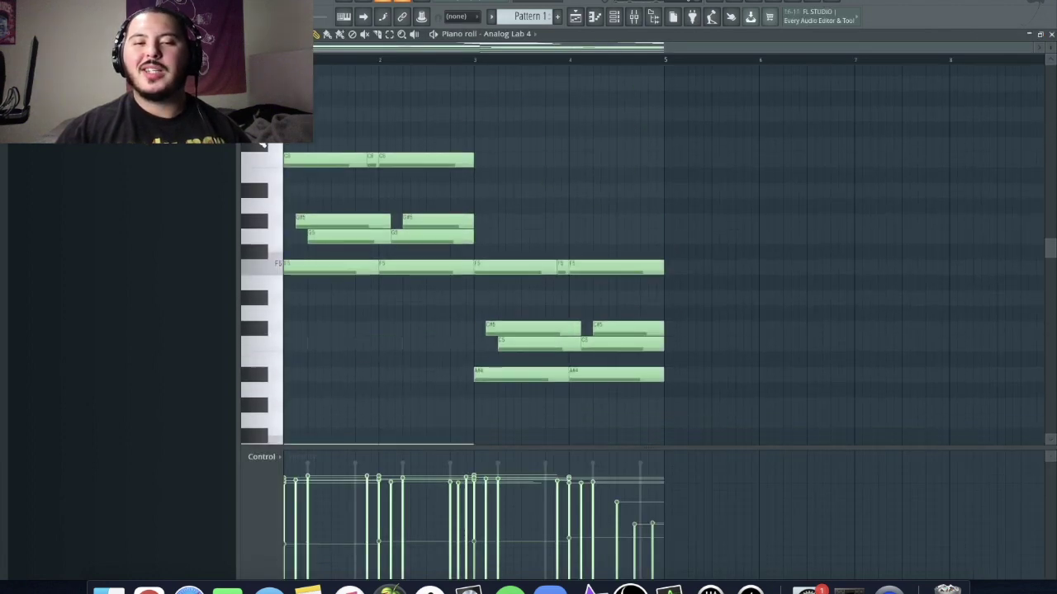
key("ctrl+a")
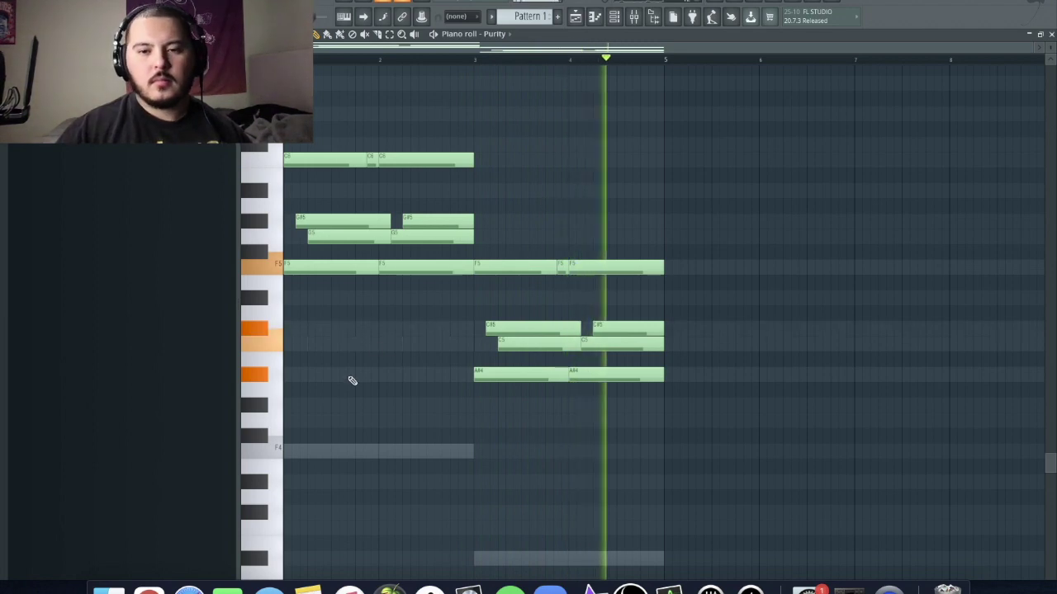
key("space")
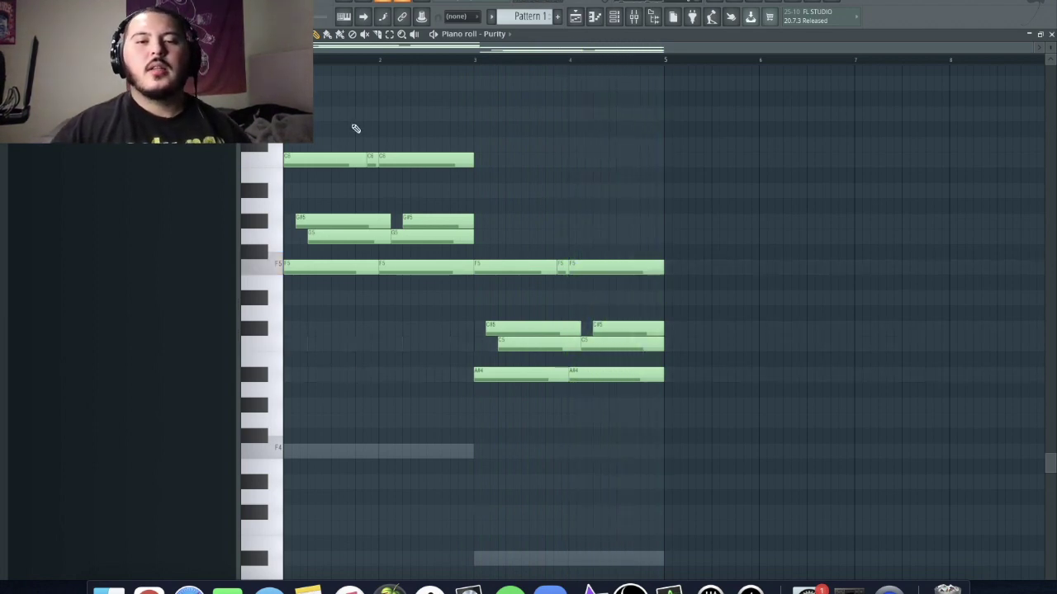
- Delete Purity's repeated chords in bars 2 and 4, along with the short C6 and F5 notes just before them
scroll(397, 216, "up", 3)
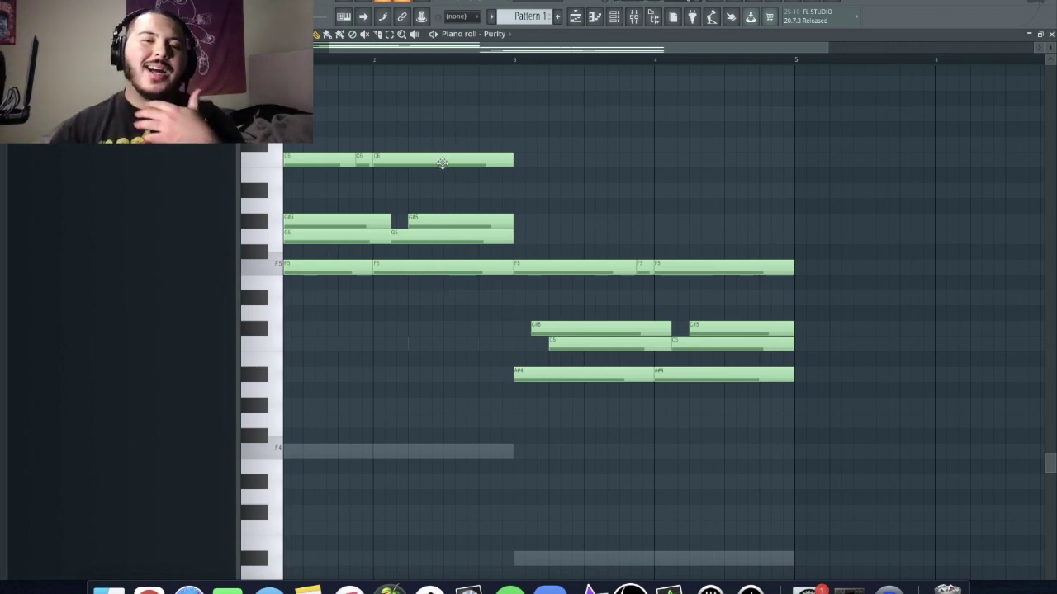
left_click_drag(450, 131, 438, 259)
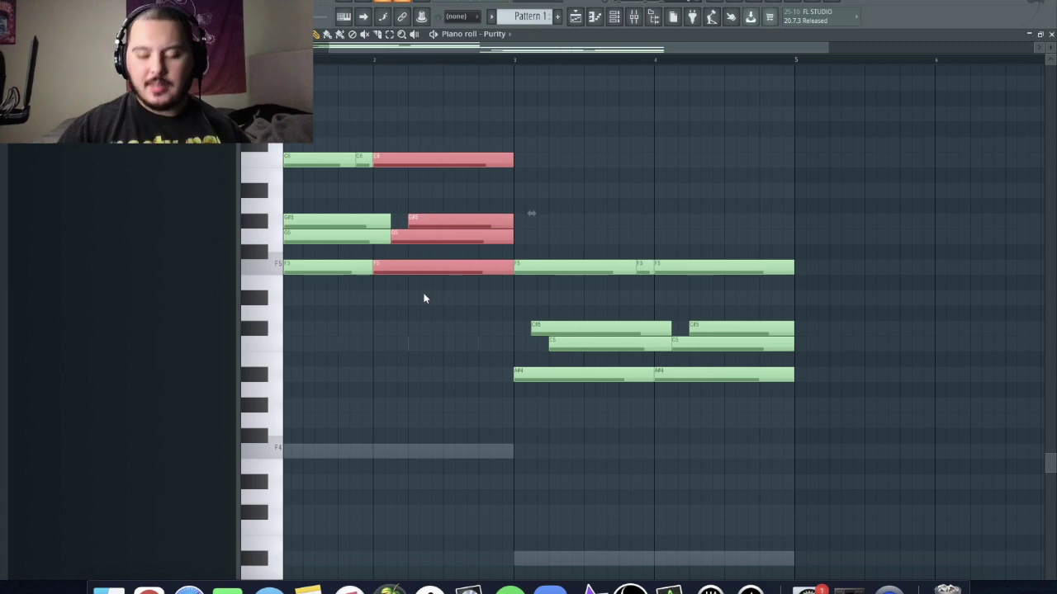
key("Delete")
left_click_drag(751, 228, 703, 457)
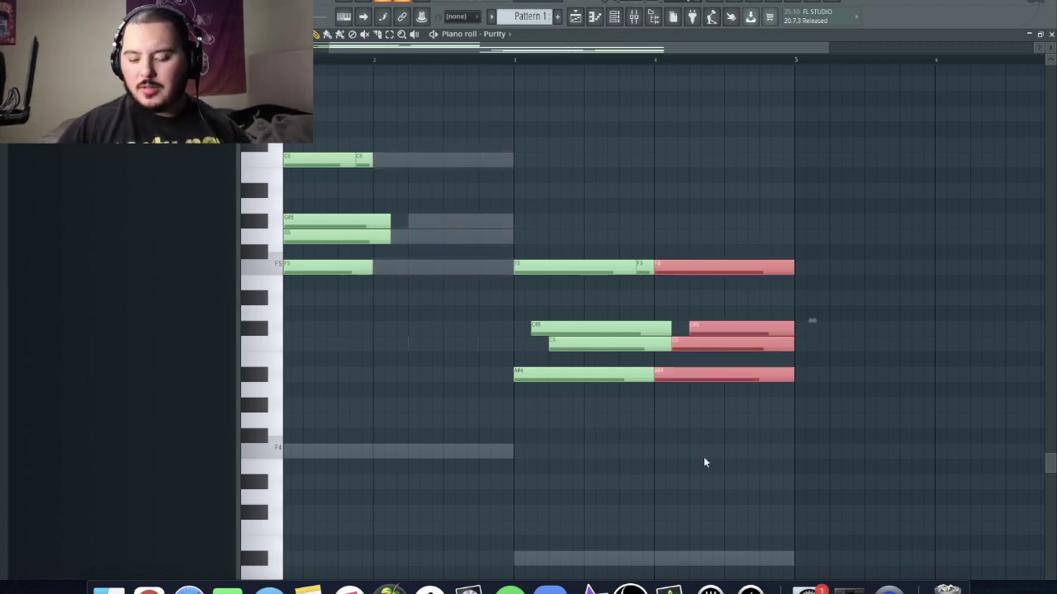
key("Delete")
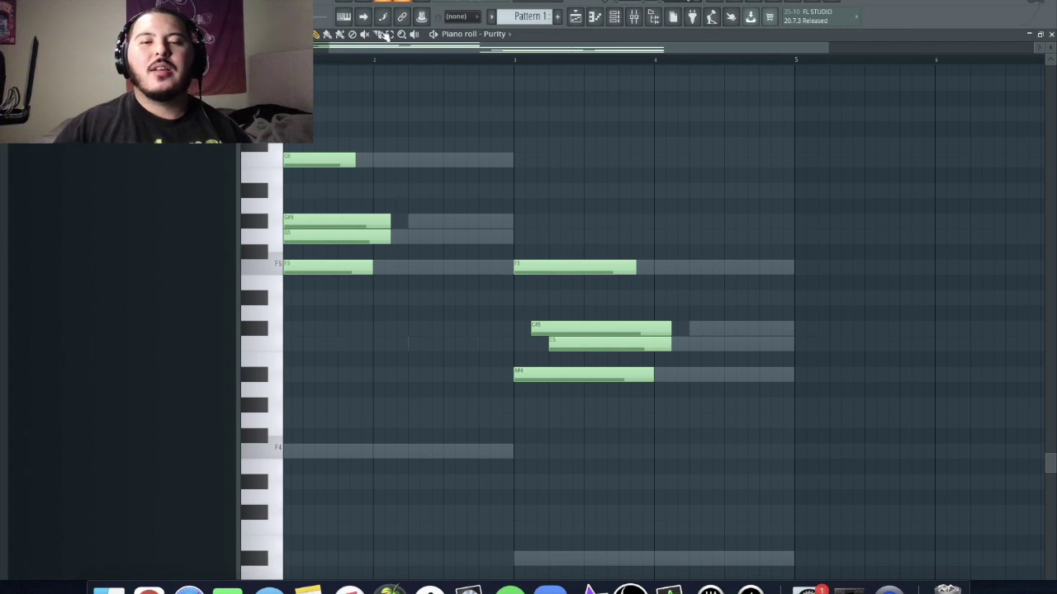
- Extend the first chord's C6, G#5, G5 and F5 notes to the end of bar 2
scroll(307, 239, "left", 2)
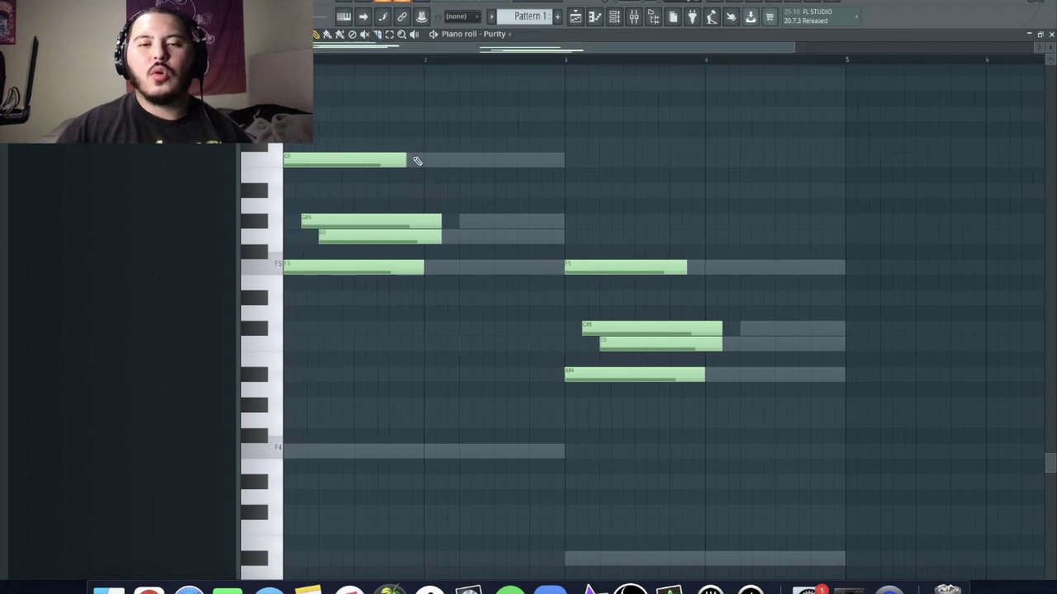
left_click_drag(408, 161, 565, 159)
left_click_drag(436, 224, 560, 238)
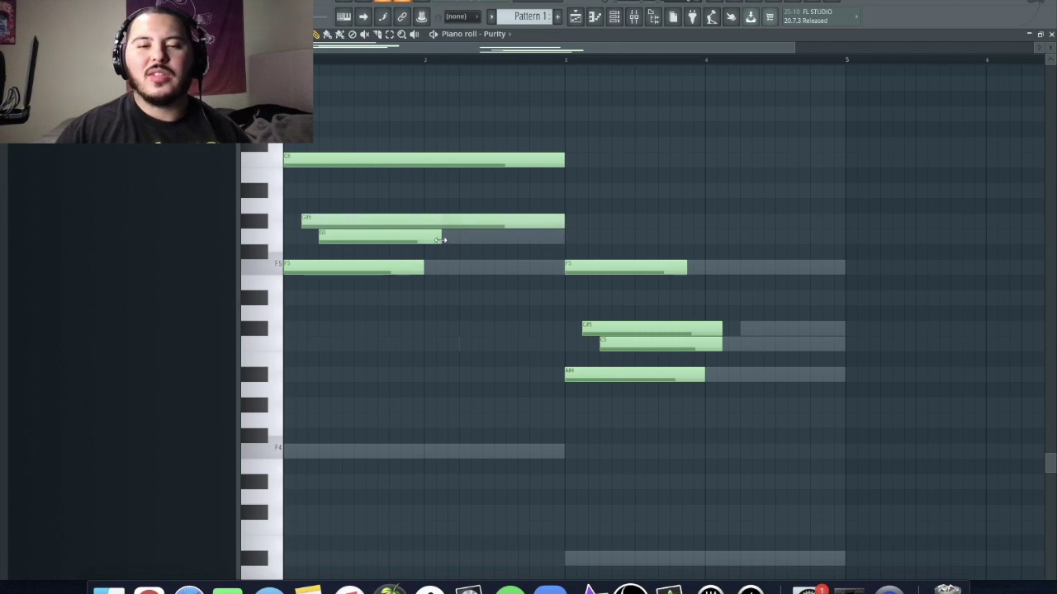
left_click_drag(440, 240, 555, 257)
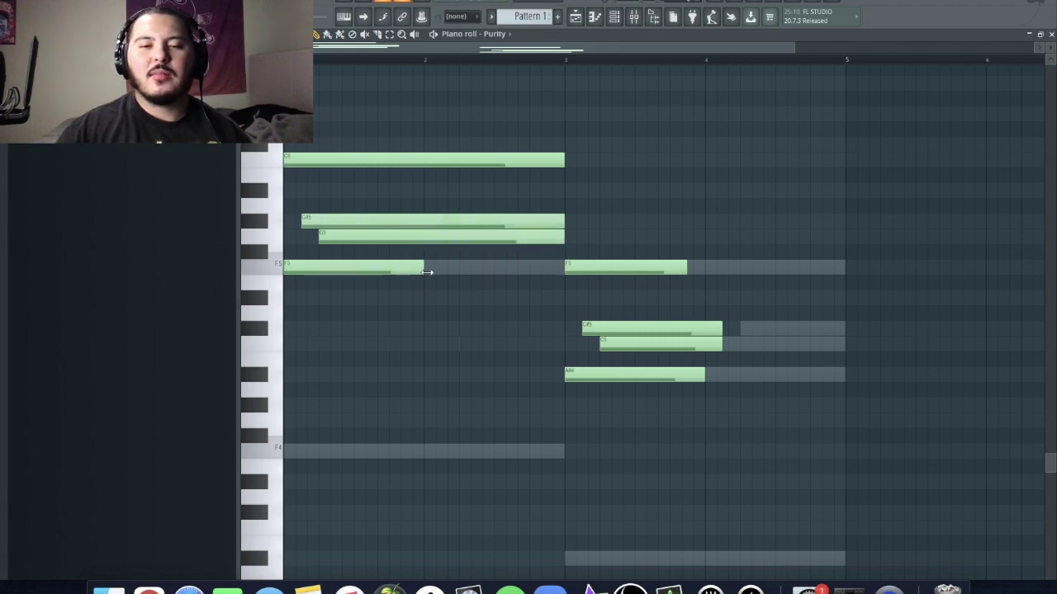
left_click_drag(424, 271, 537, 283)
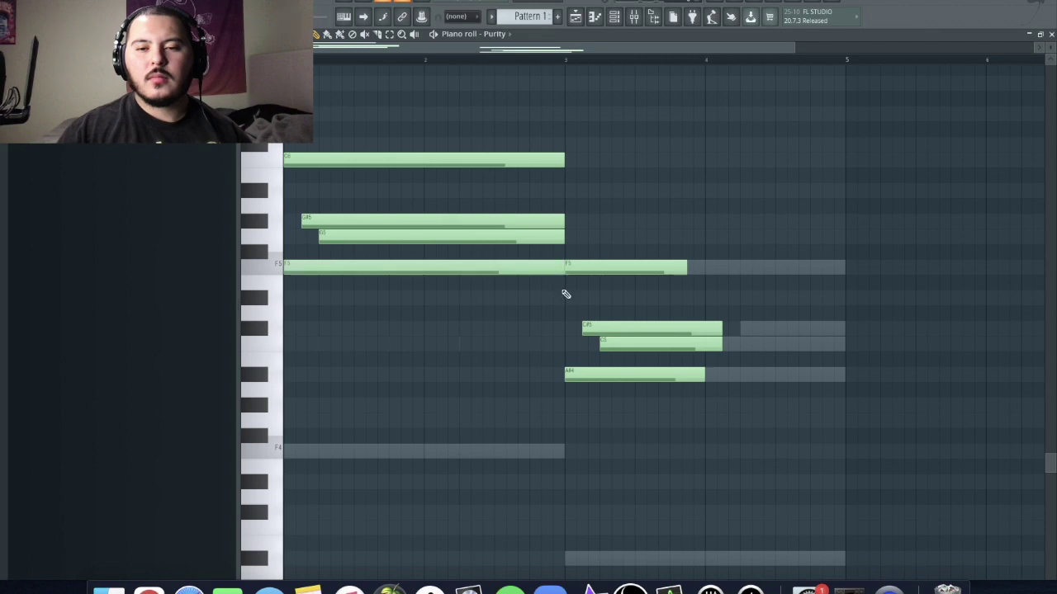
- Extend the second chord's C#5, C5, F5 and A#4 notes to the end of bar 4 and play the pattern
left_click_drag(722, 329, 832, 338)
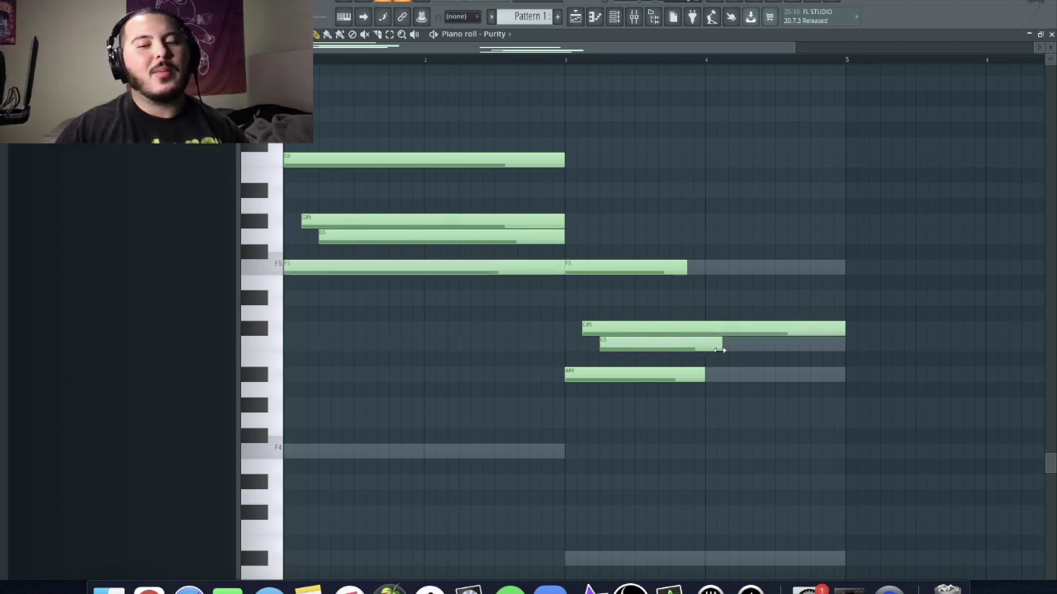
left_click_drag(719, 351, 837, 353)
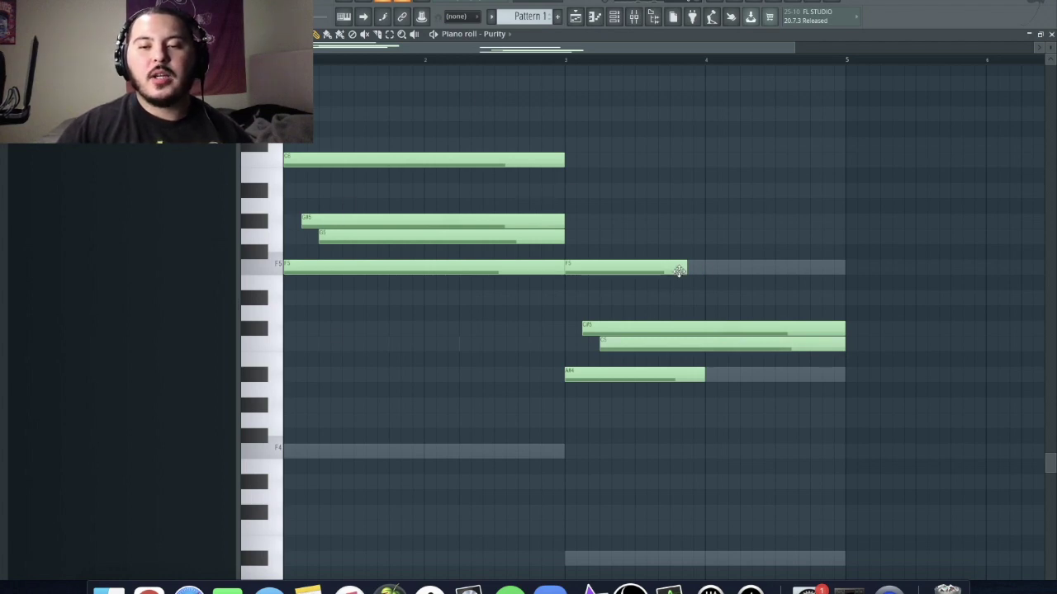
left_click_drag(686, 269, 845, 289)
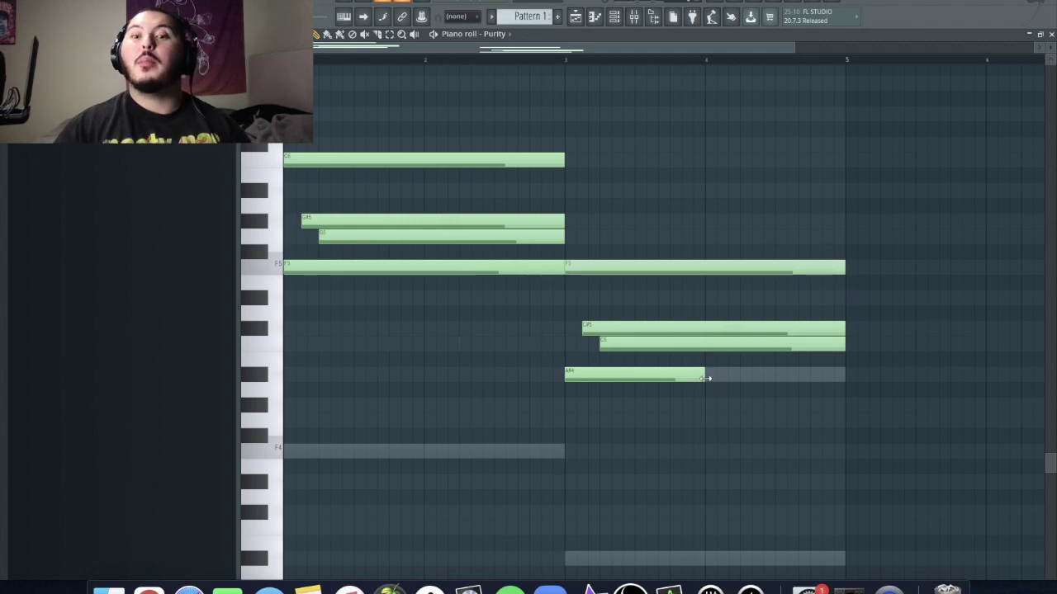
left_click_drag(703, 378, 811, 390)
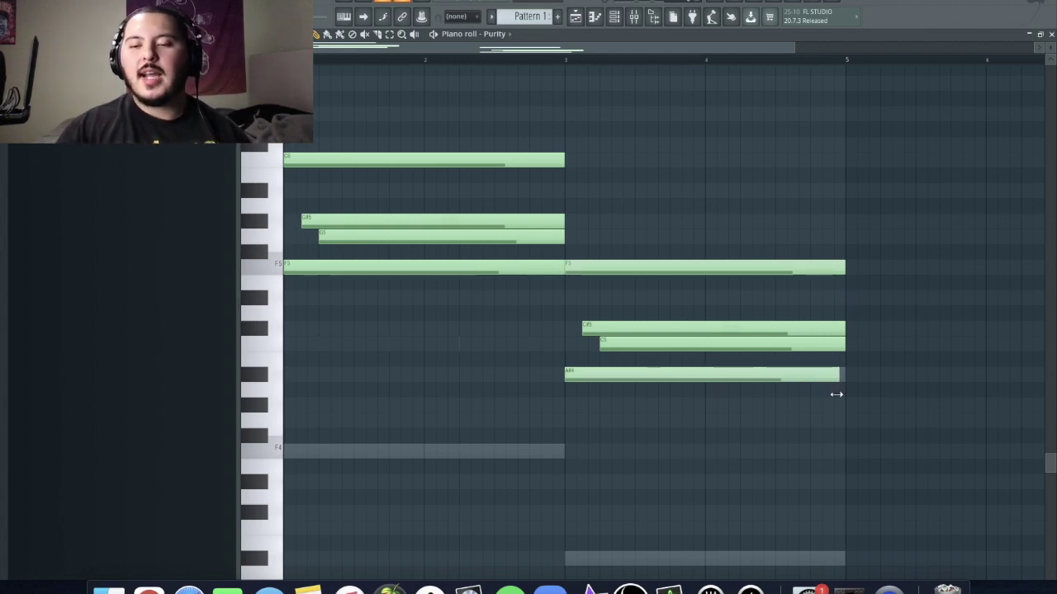
key("space")
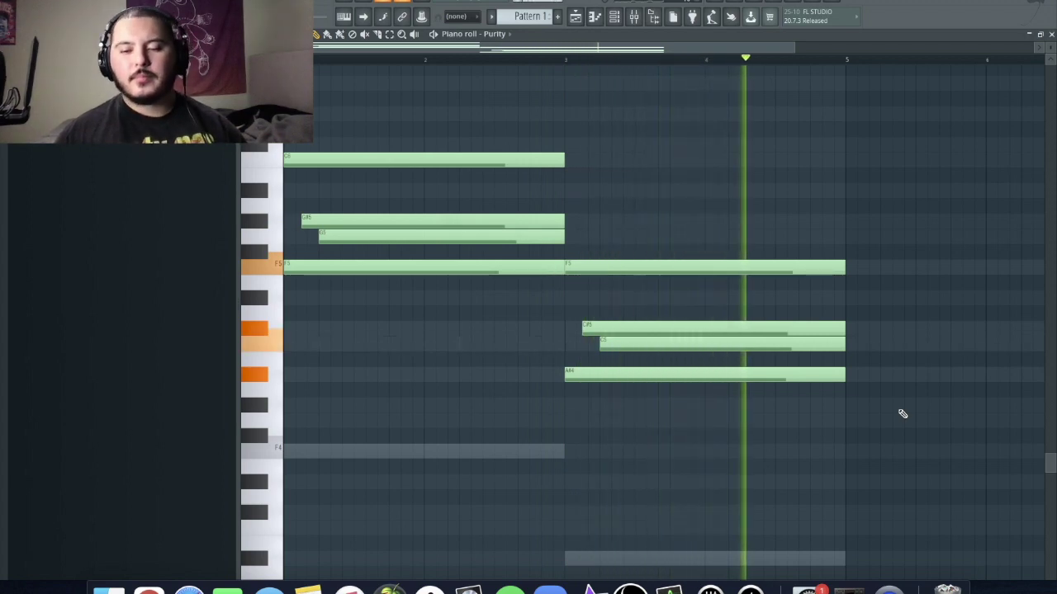
key("space")
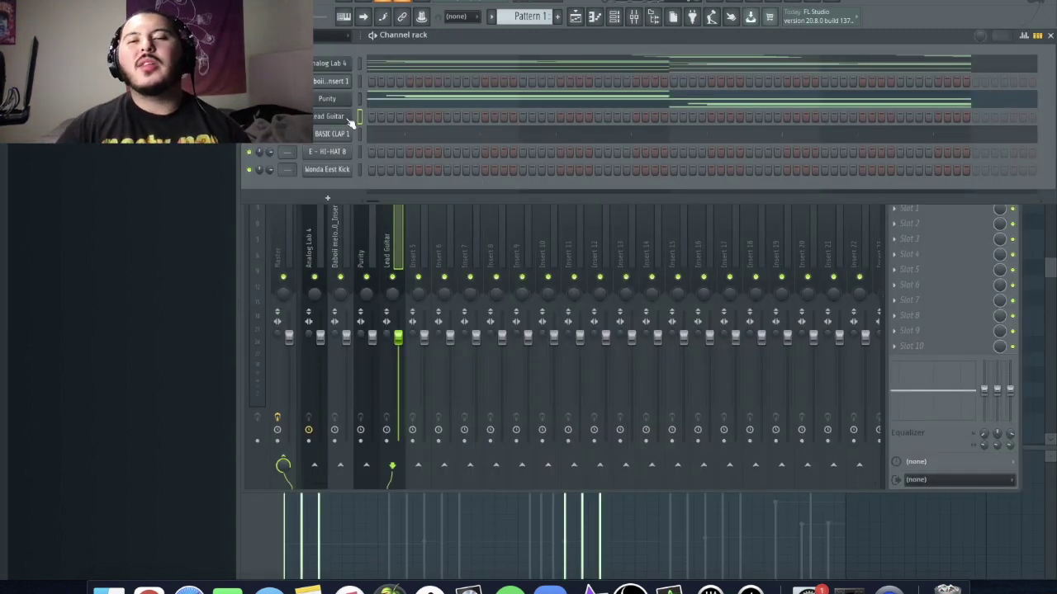
- In the Lead Guitar piano roll, add a C6 note spanning bars 1 and 2 and lower its velocity
right_click(350, 120)
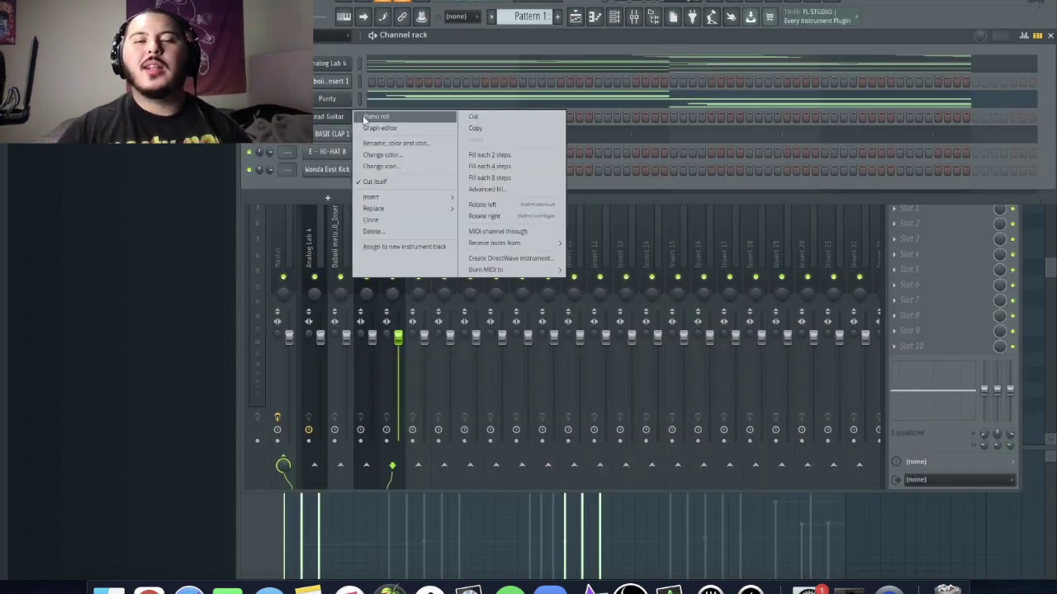
left_click(362, 115)
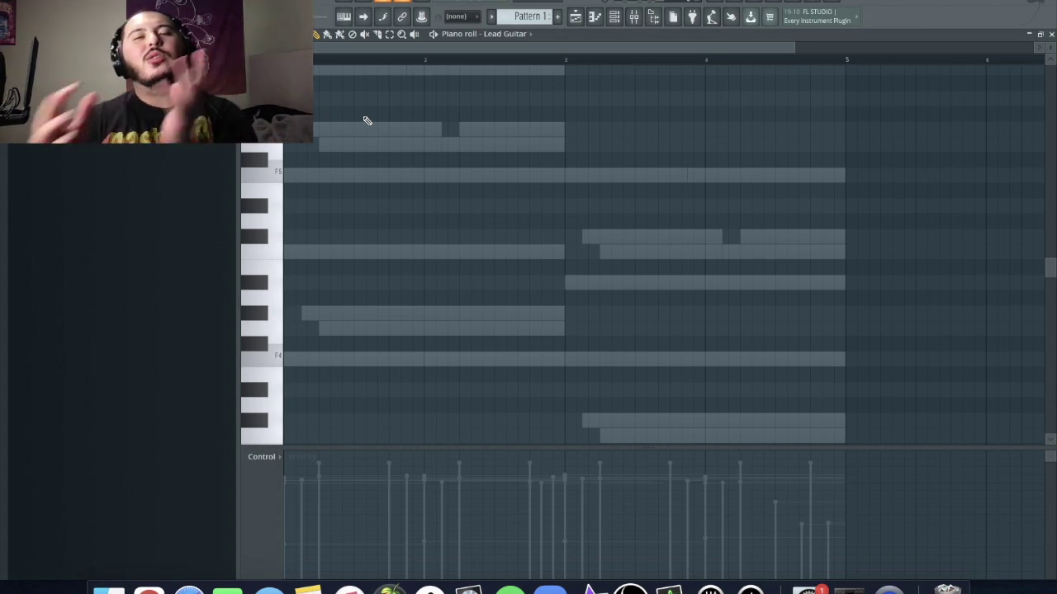
scroll(368, 120, "up", 3)
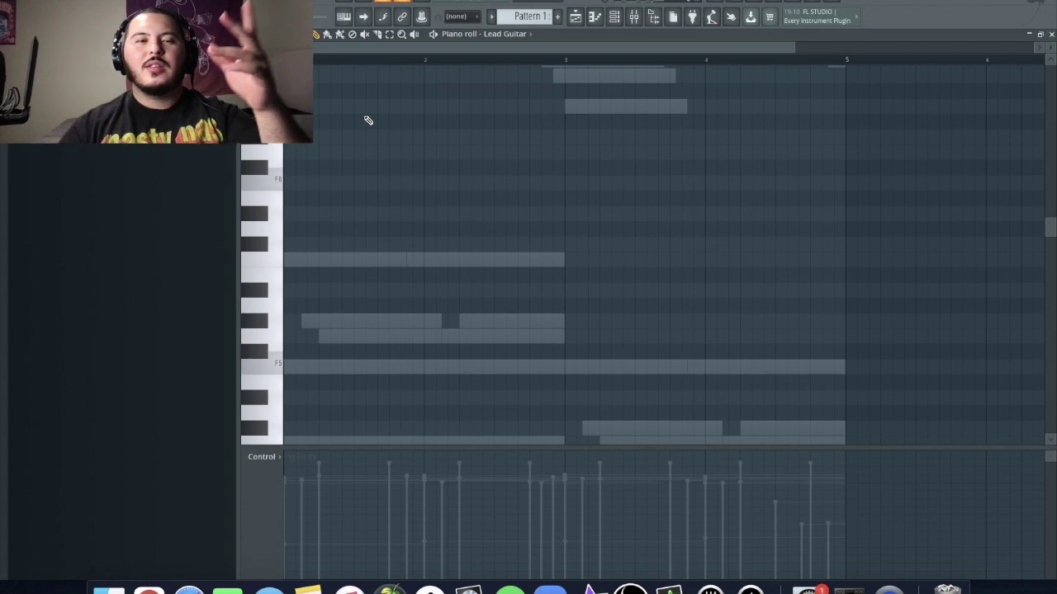
scroll(348, 357, "up", 3)
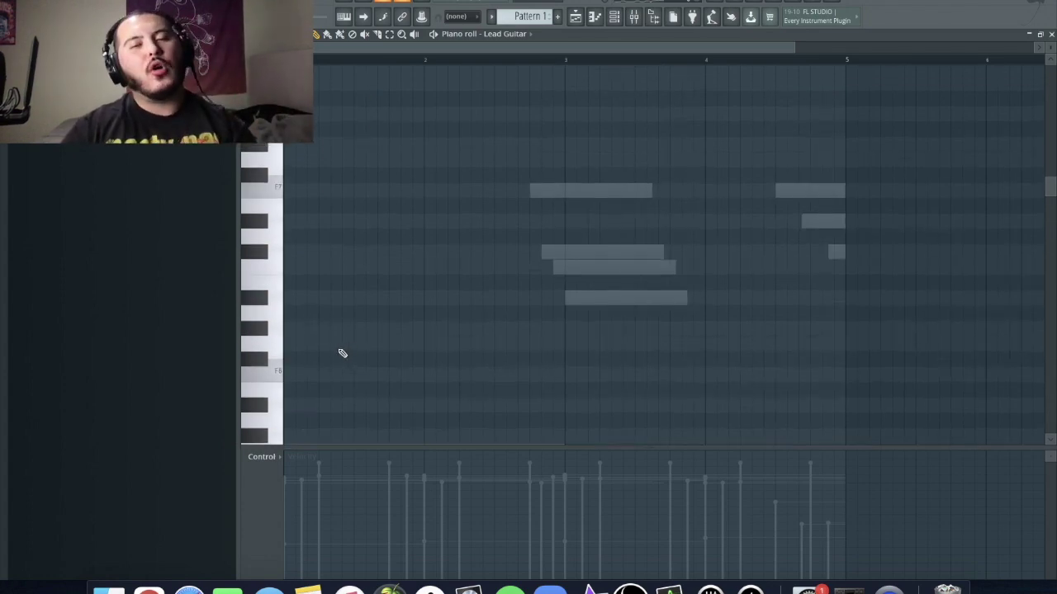
scroll(341, 348, "down", 2)
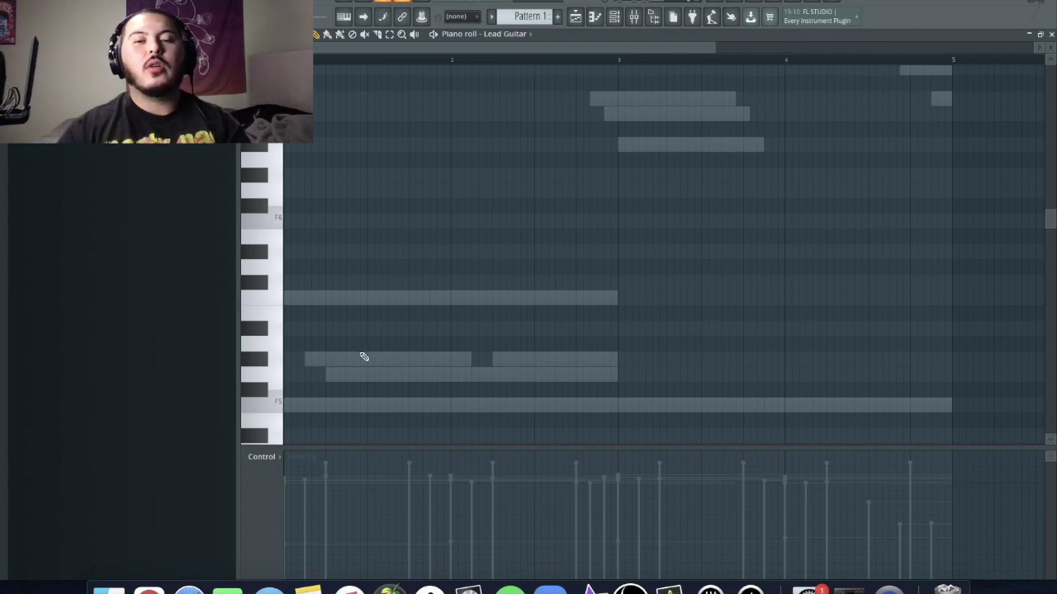
left_click(326, 296)
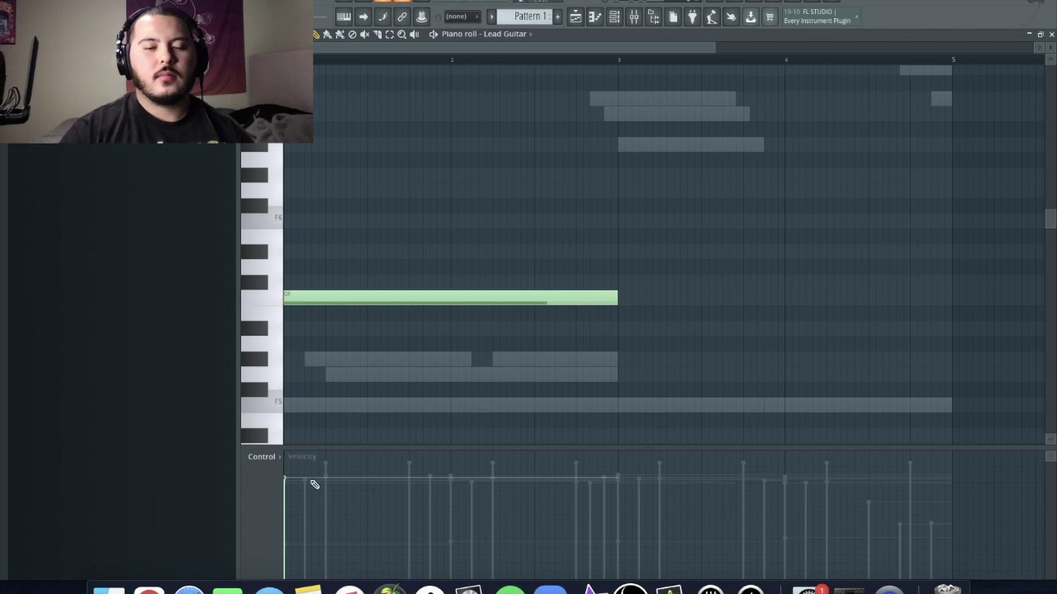
left_click(284, 538)
- Play the pattern and shorten the Lead Guitar C6 note to end where the high F7 ghost note starts before bar 3
left_click(614, 20)
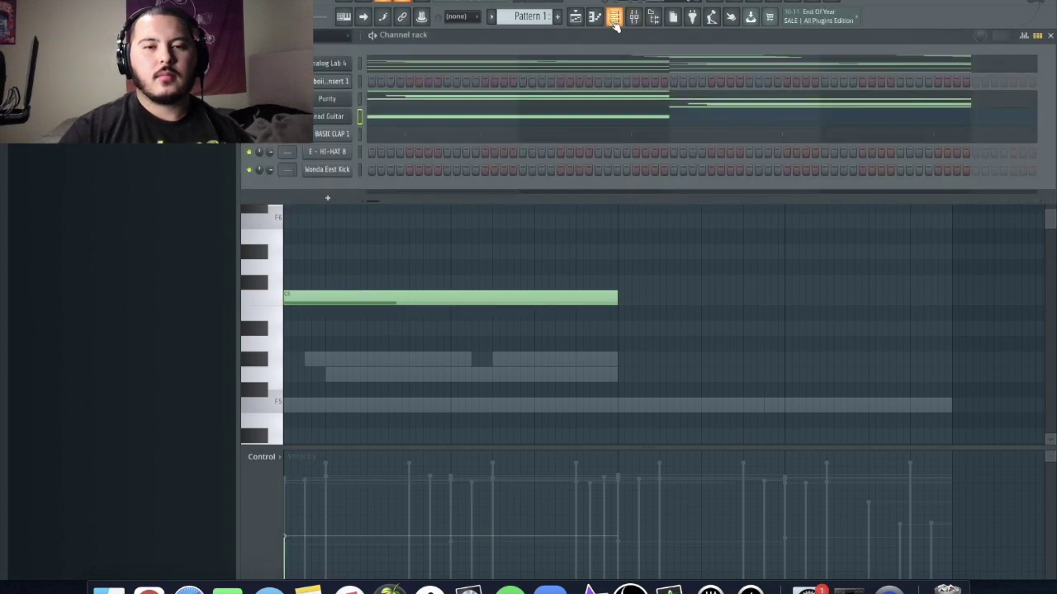
left_click(615, 20)
key("space")
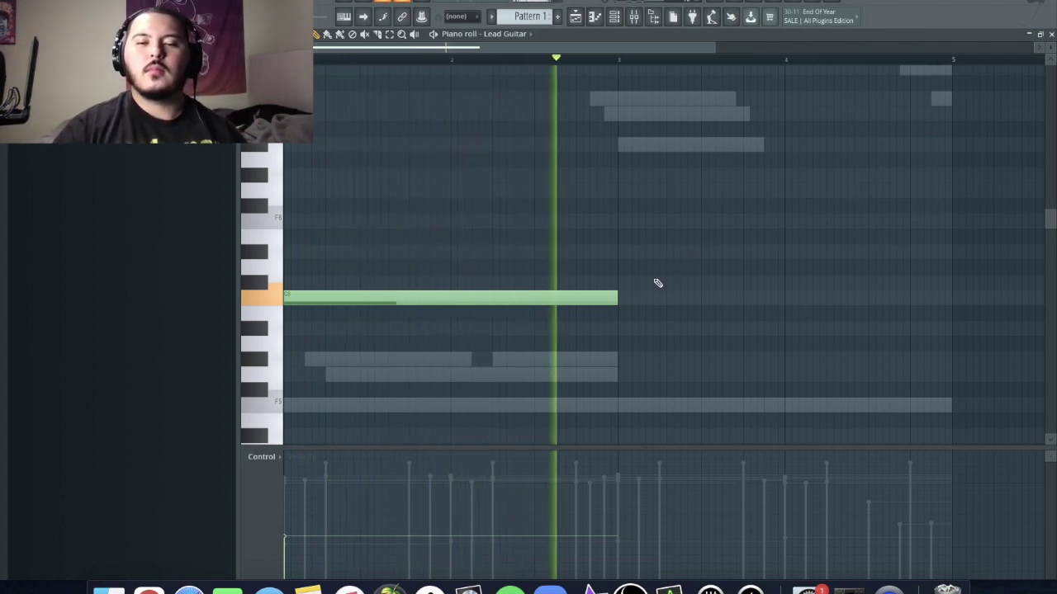
key("space")
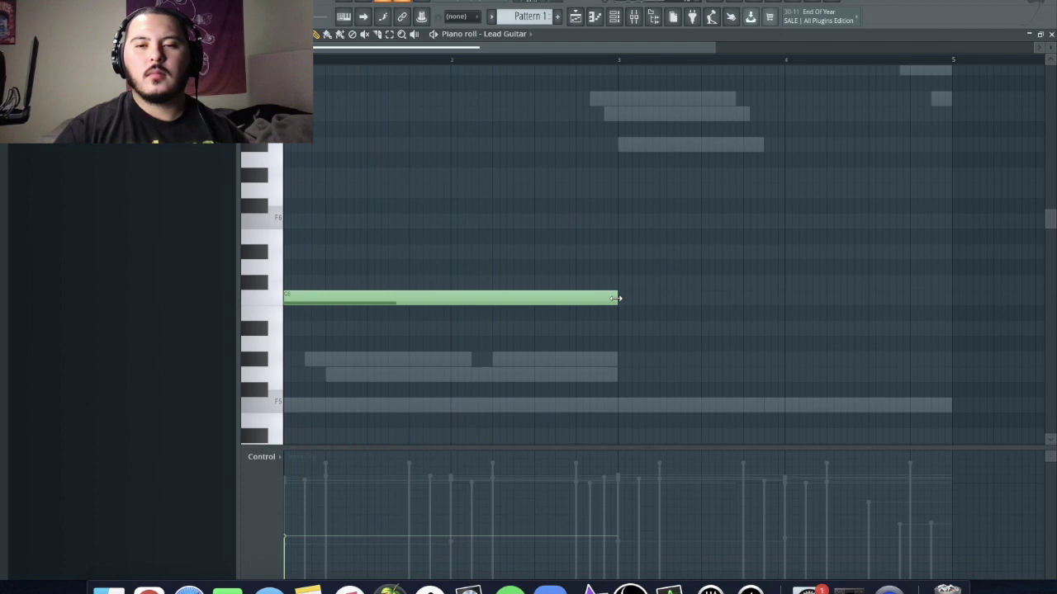
left_click_drag(616, 298, 568, 306)
scroll(583, 286, "up", 4)
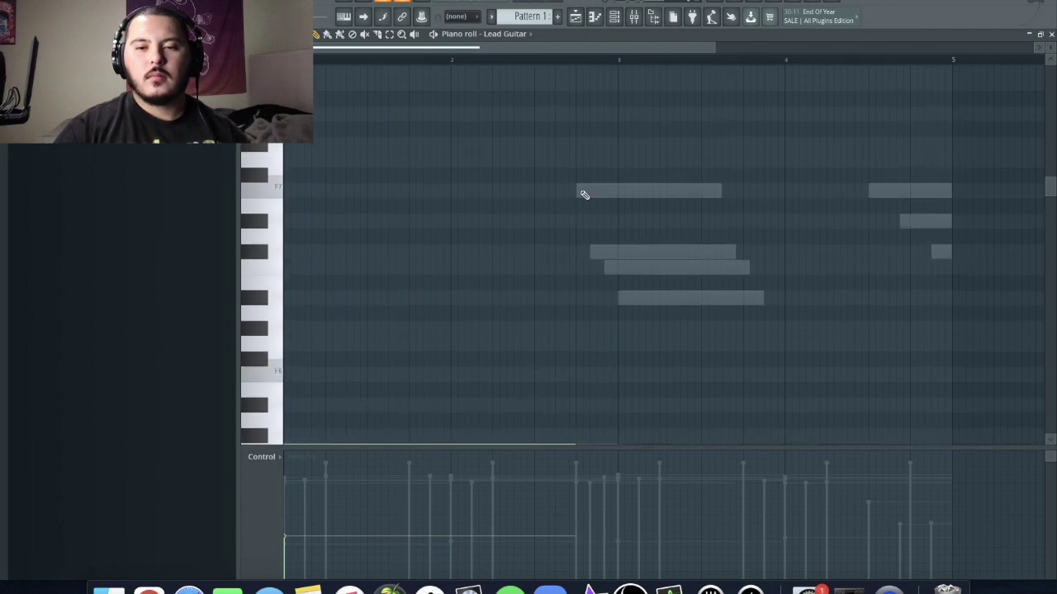
- Add a short Lead Guitar F6 note from the high F7 ghost note's start to bar 3, then an A#6 note spanning bar 3
left_click(584, 194)
key("ctrl+Down")
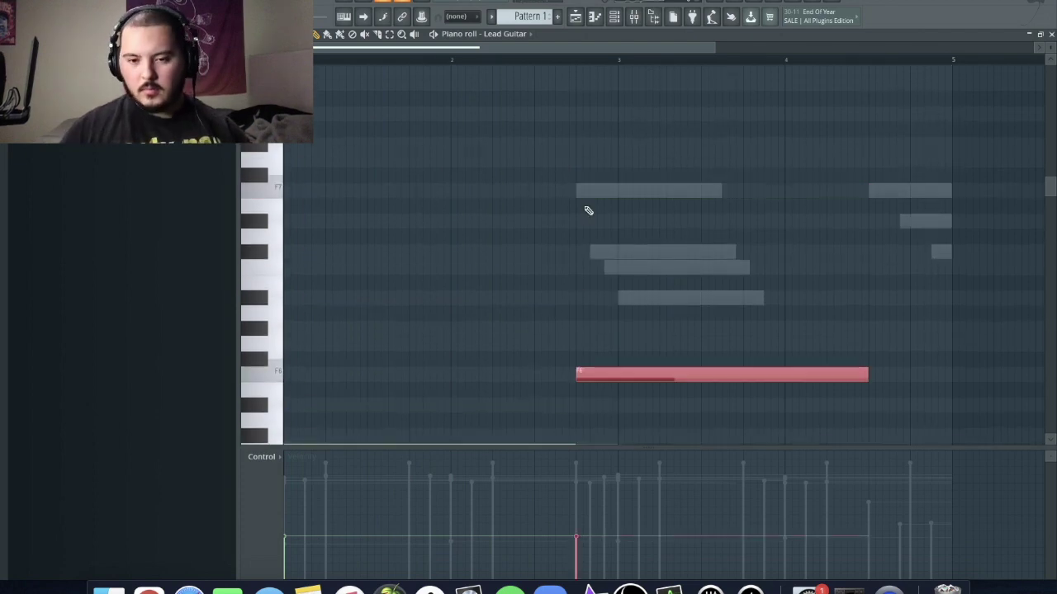
key("space")
key("ctrl+d")
left_click_drag(867, 378, 615, 390)
left_click(625, 298)
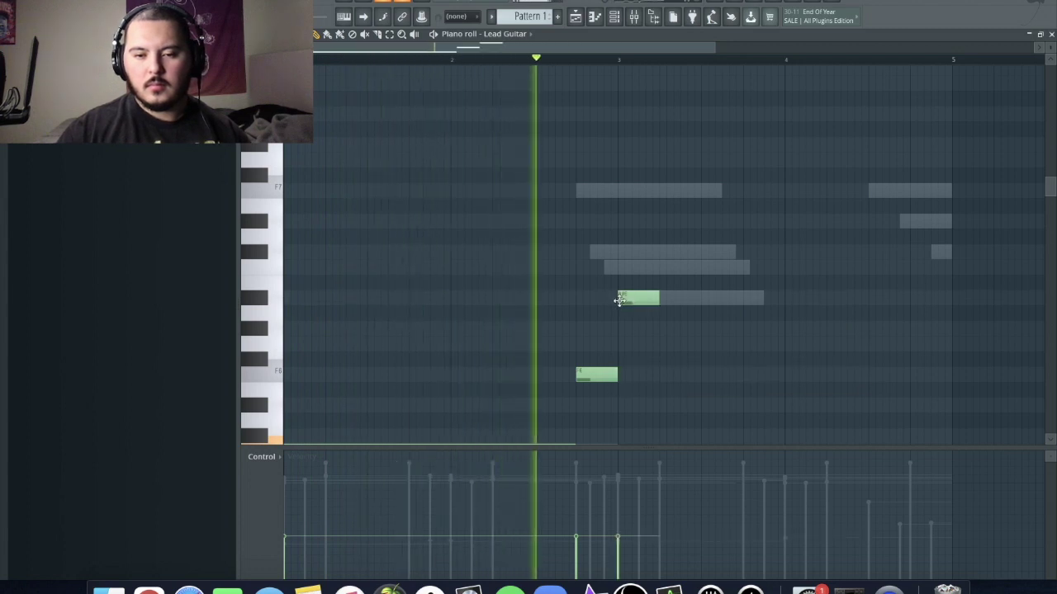
left_click_drag(659, 299, 781, 319)
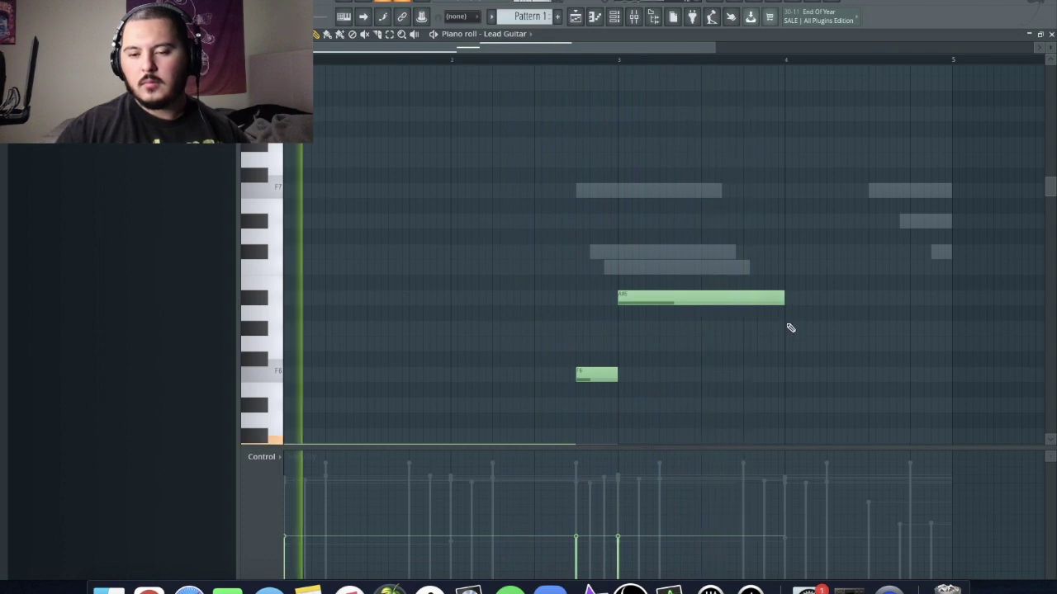
- Add an F6 note at bar 4 in Lead Guitar and shorten it to end halfway through the bar
scroll(784, 330, "down", 5)
left_click(757, 212)
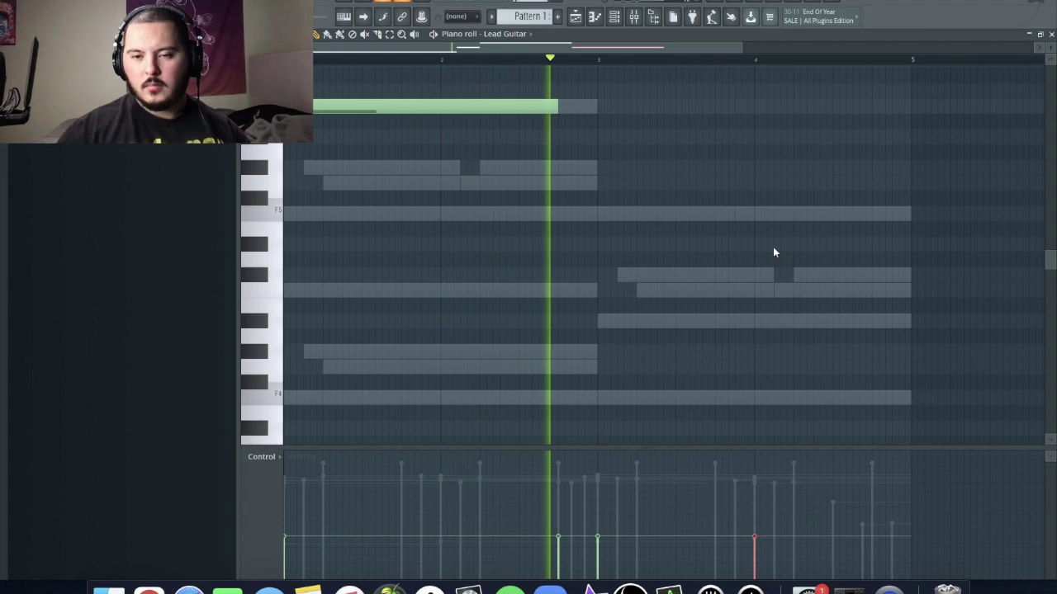
scroll(772, 250, "up", 4)
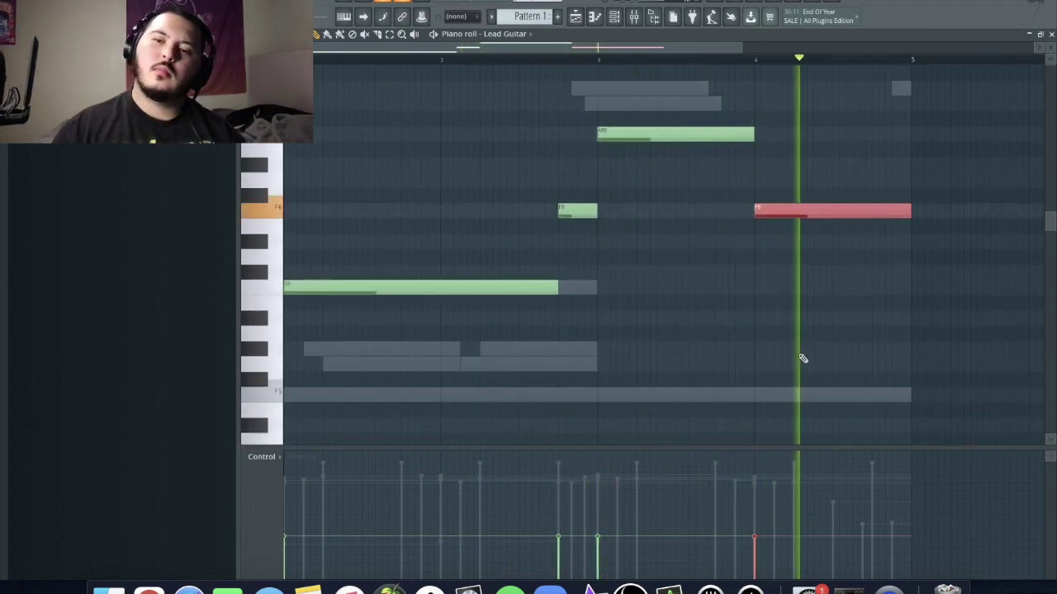
key("space")
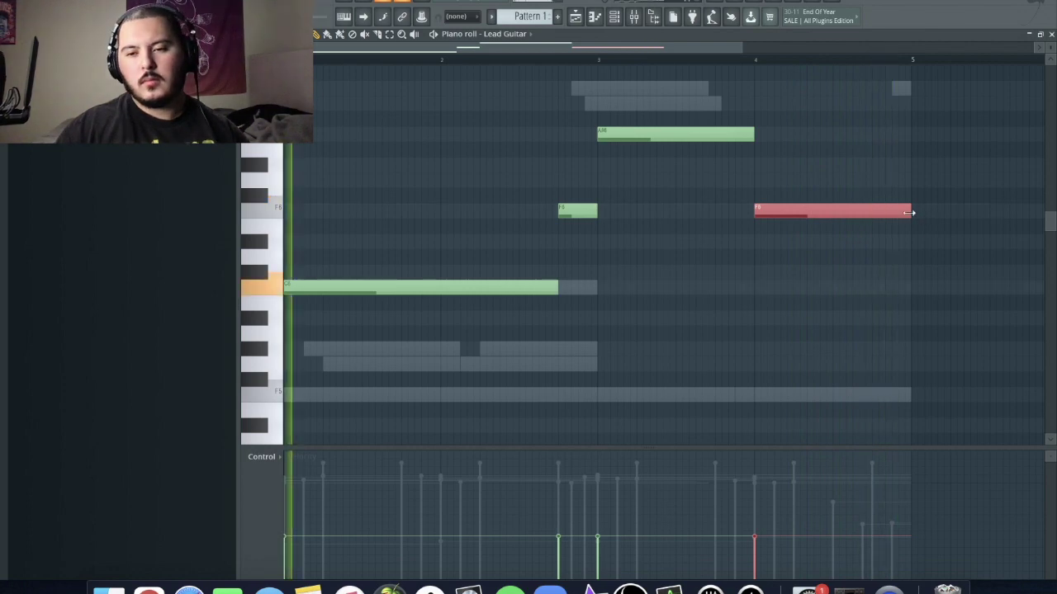
left_click_drag(910, 213, 830, 218)
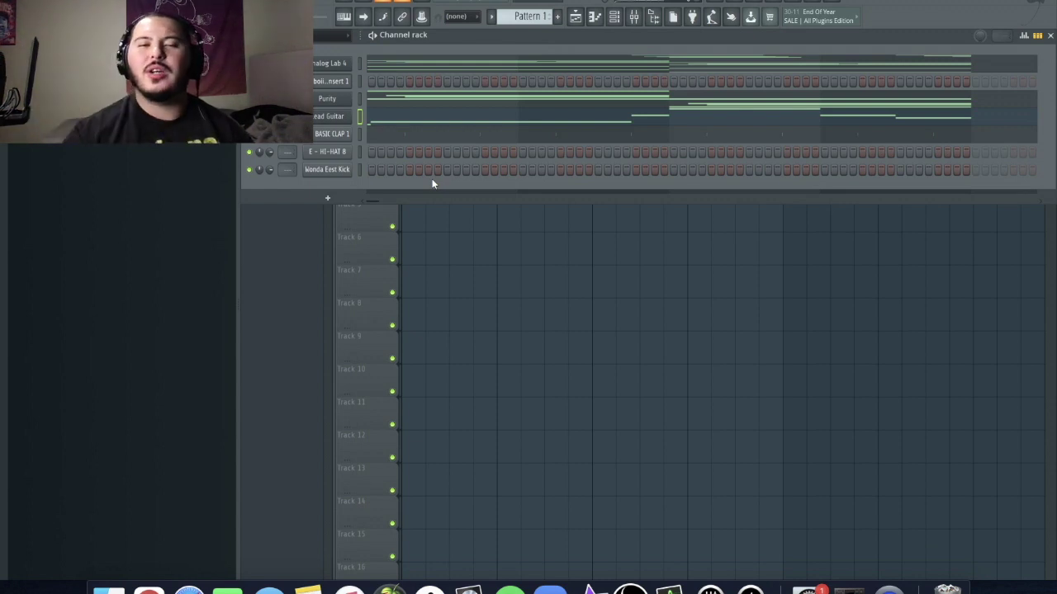
- Insert a TRITON channel, add an F7 note spanning bar 2 in its piano roll, and play it against the pattern
right_click(355, 132)
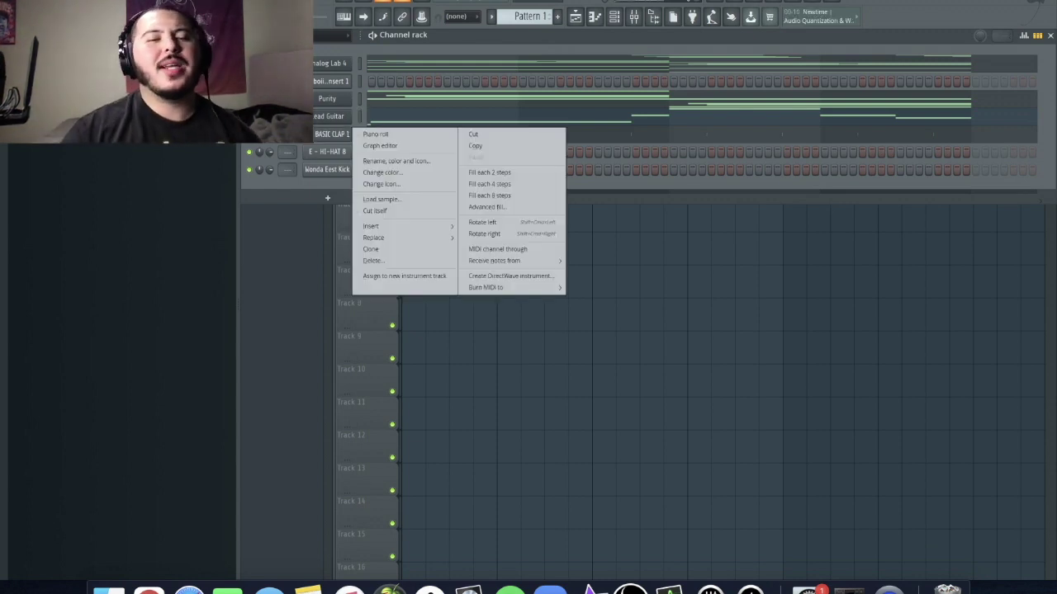
left_click(393, 226)
key("space")
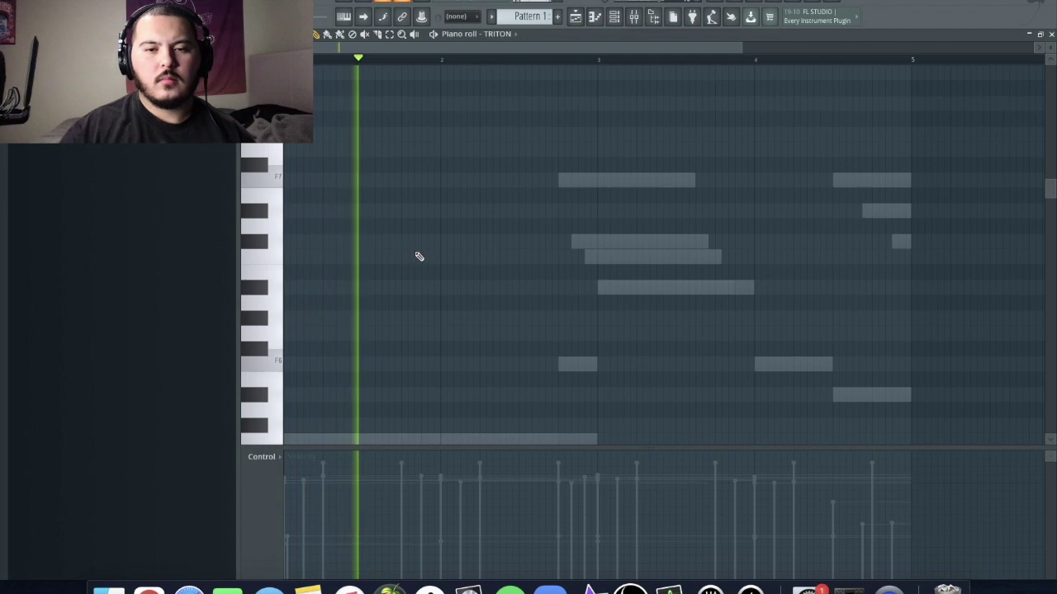
left_click(443, 181)
left_click_drag(464, 189, 602, 219)
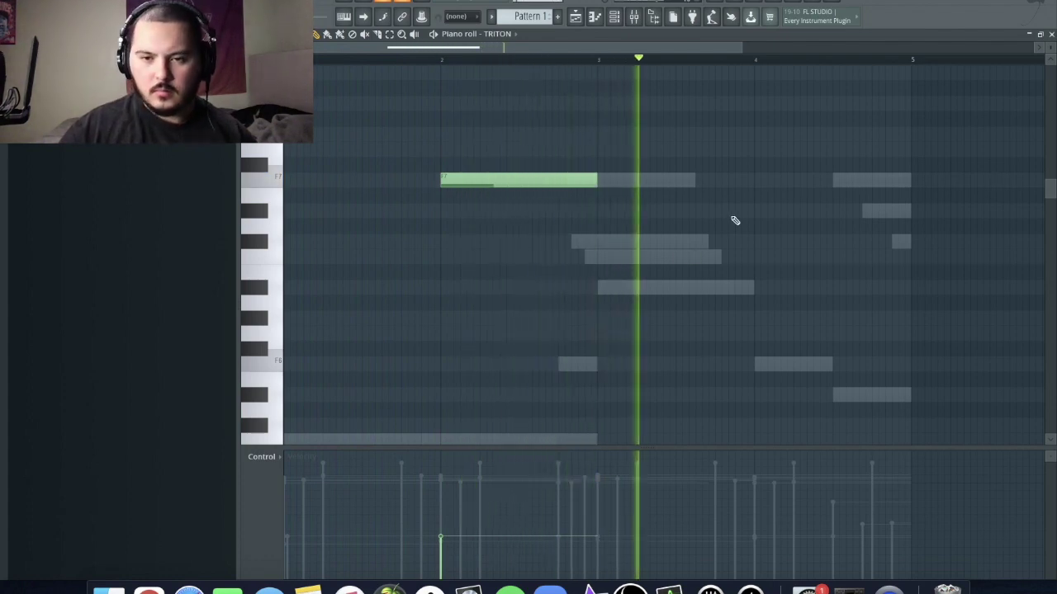
key("space")
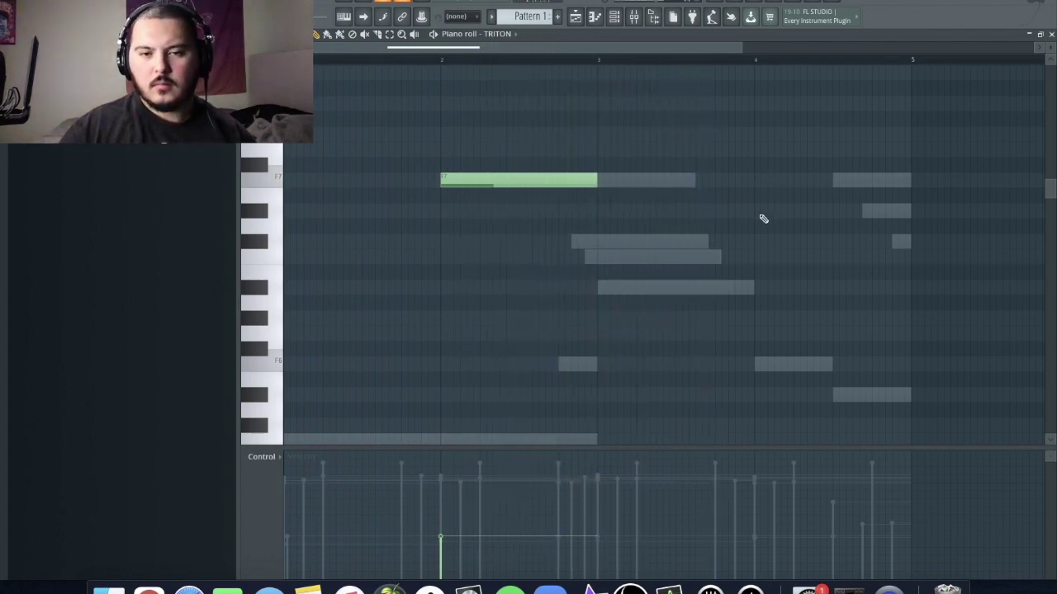
- Add an A#4 note at bar 3 in the TRITON piano roll and move it to span bar 4
scroll(758, 216, "down", 5)
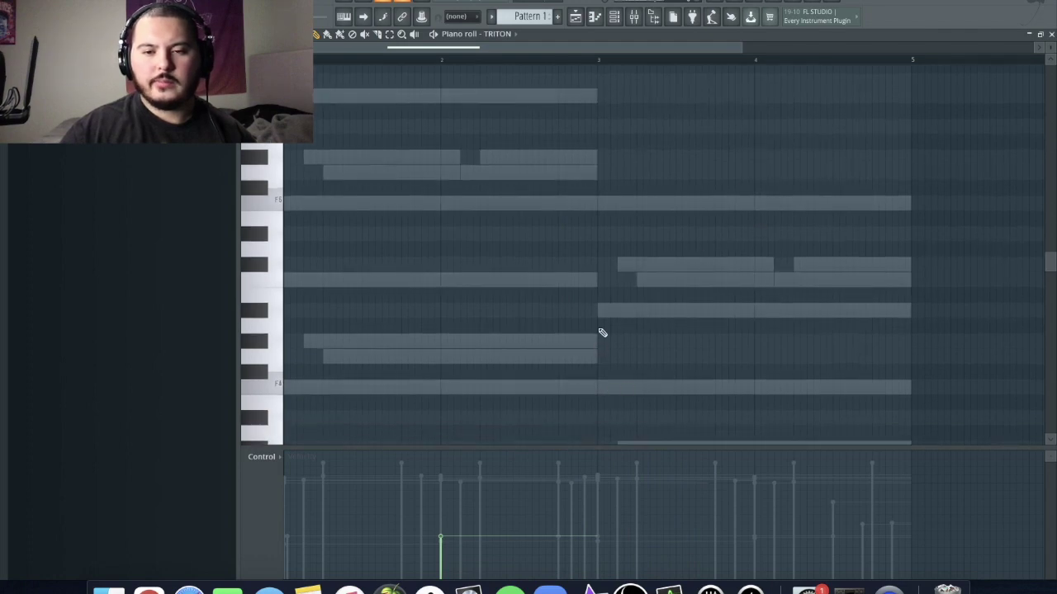
left_click(602, 313)
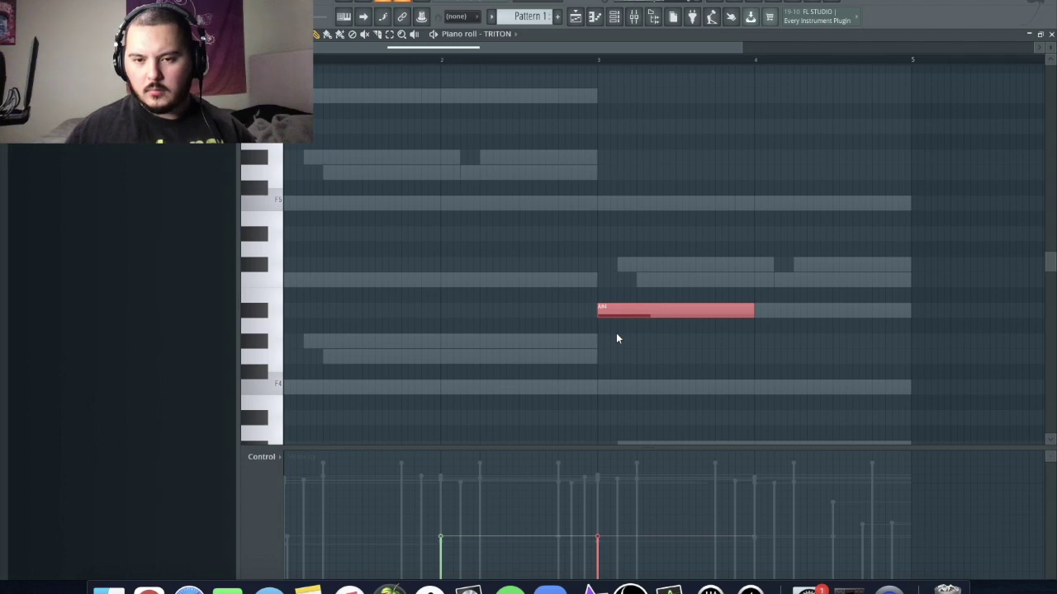
scroll(618, 332, "up", 5)
left_click_drag(637, 292, 798, 253)
key("space")
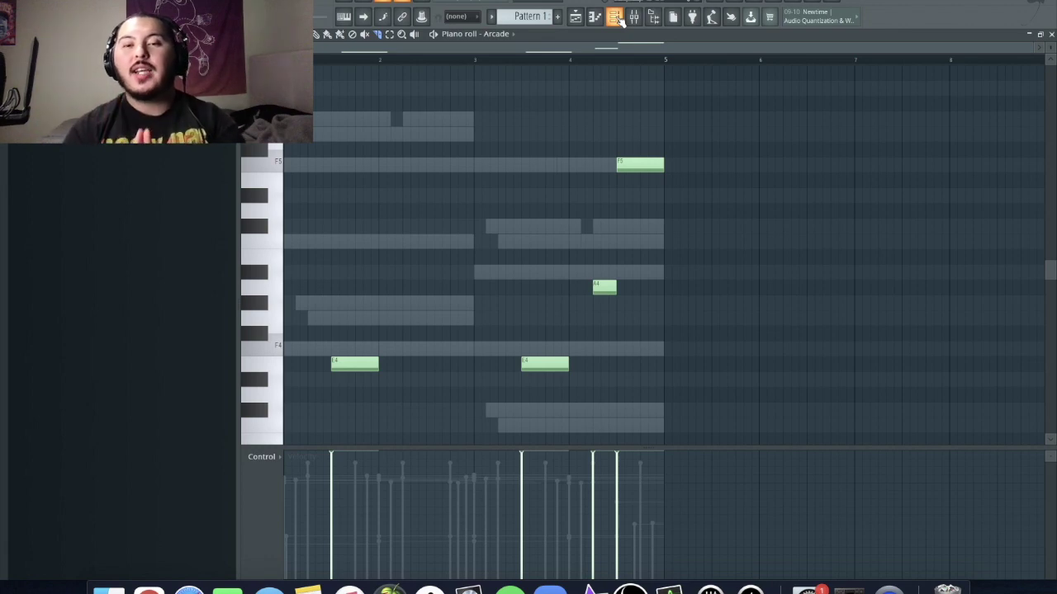
- Leave the Arcade piano roll and play the arrangement with its separate instrument clips in the playlist
left_click(615, 18)
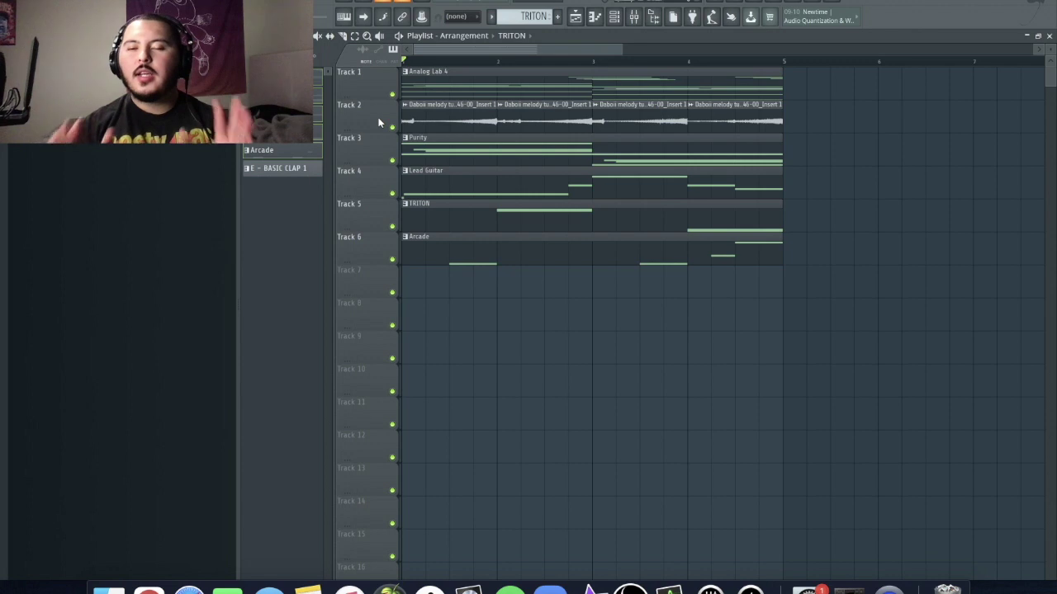
key("space")
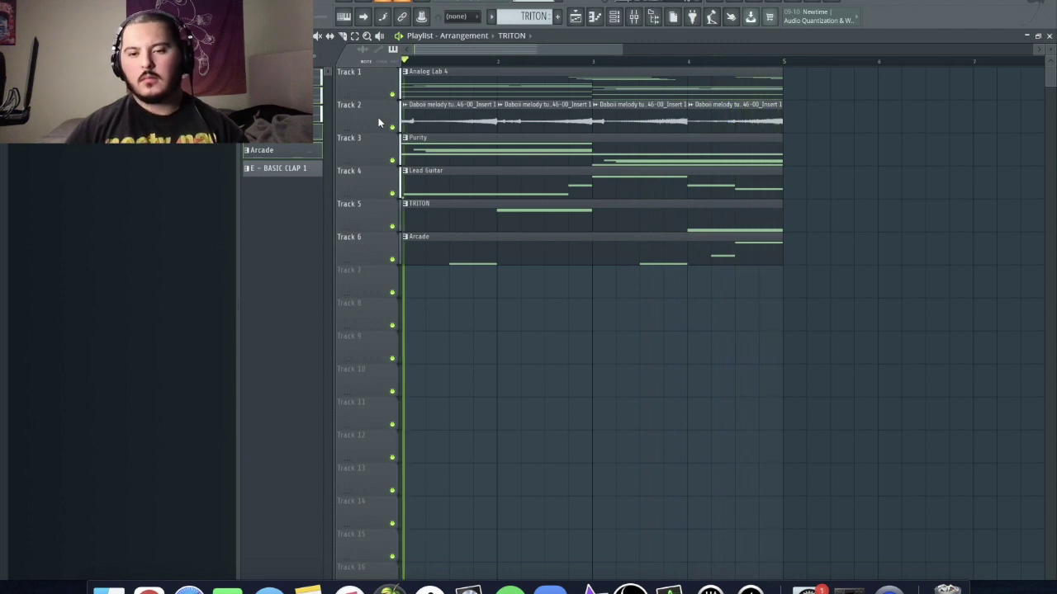
key("space")
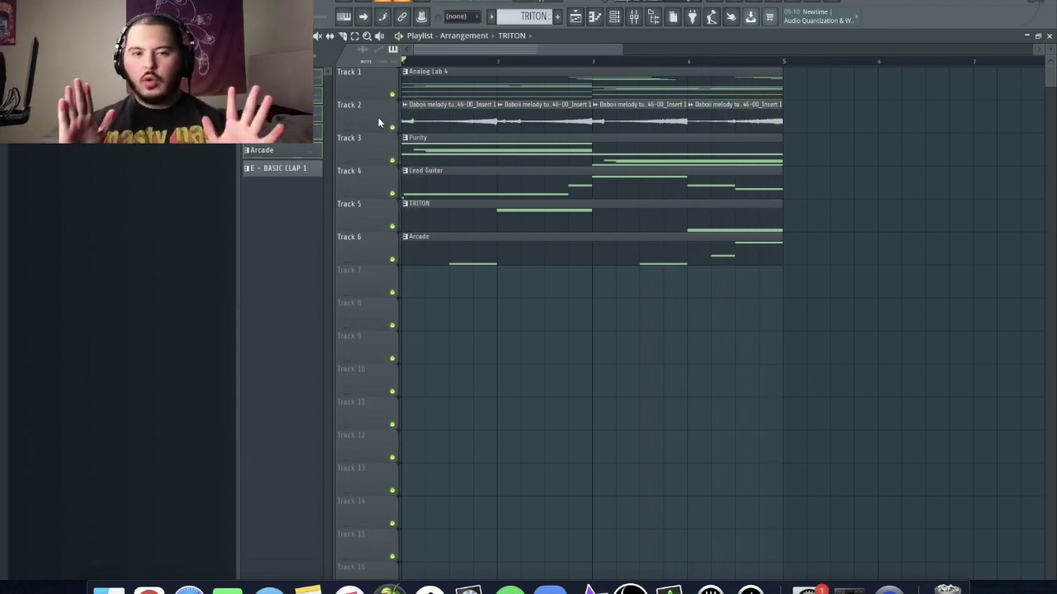
- Open the mixer, then solo and select the Analog Lab 4 track
left_click(634, 16)
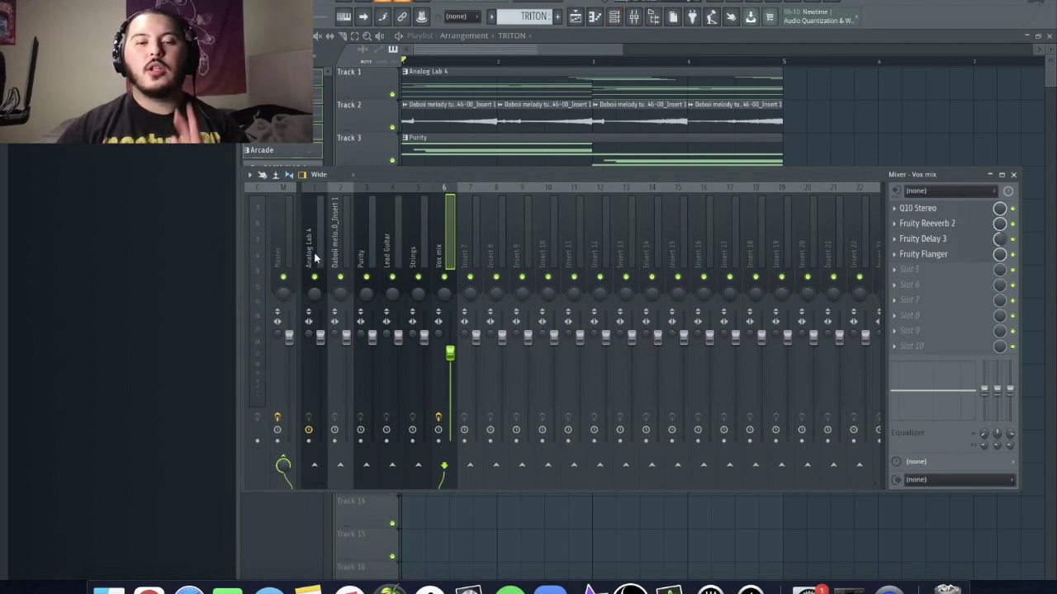
right_click(315, 277)
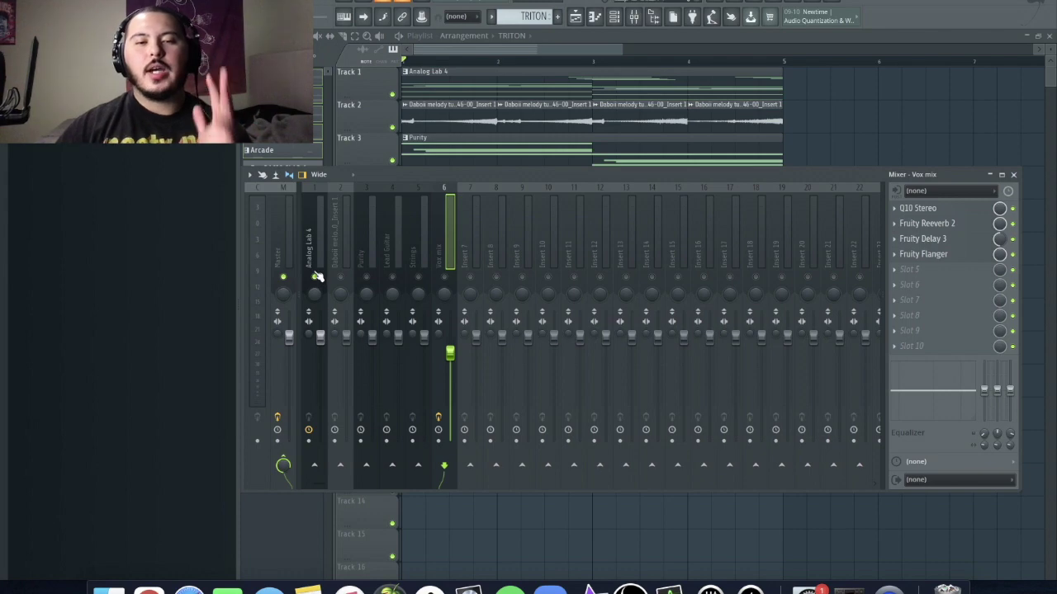
left_click(315, 219)
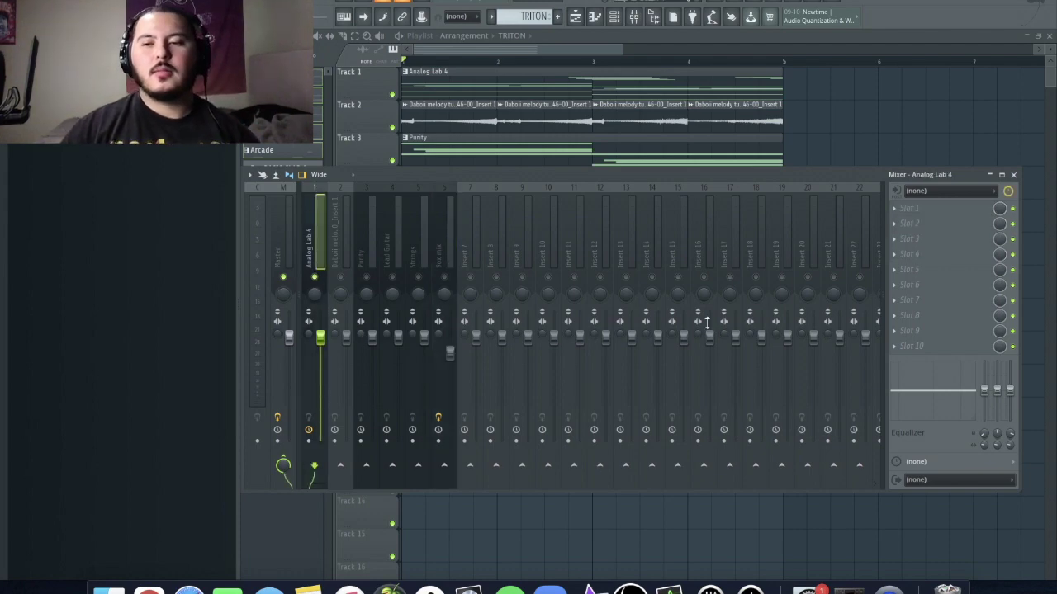
- Load Q10 Stereo in the Analog Lab 4 track's first effect slot and apply its Acoustic Guitar preset
left_click(909, 208)
mouse_move(909, 223)
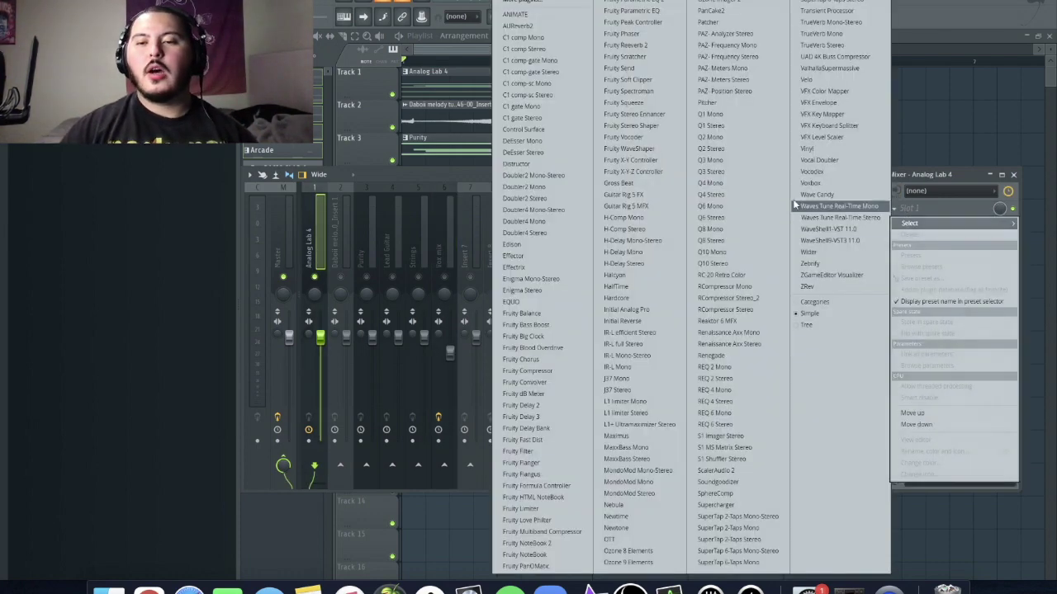
left_click(734, 261)
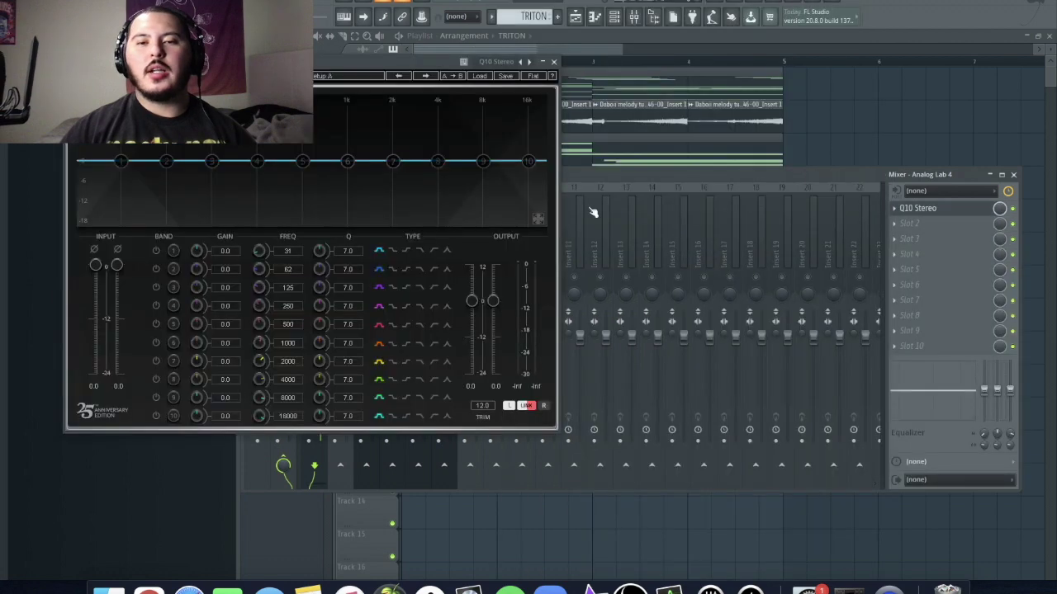
left_click(529, 61)
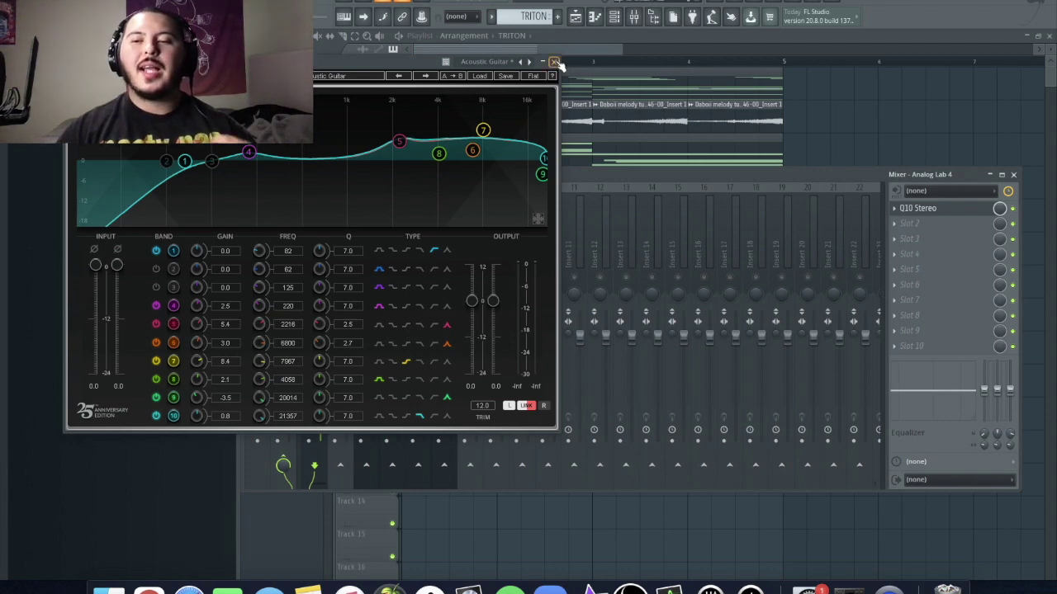
left_click(556, 63)
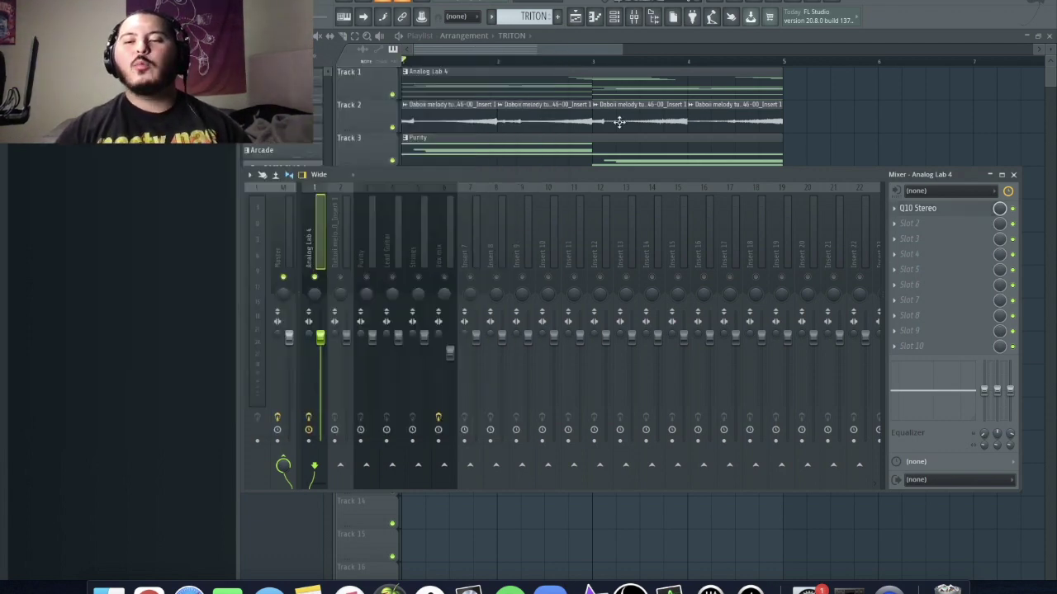
- Load RC-20 Retro Color in the Analog Lab 4 track's second effect slot, raise Distort and turn off Wobble
left_click(898, 226)
left_click(834, 273)
left_click_drag(275, 347, 269, 283)
left_click(175, 320)
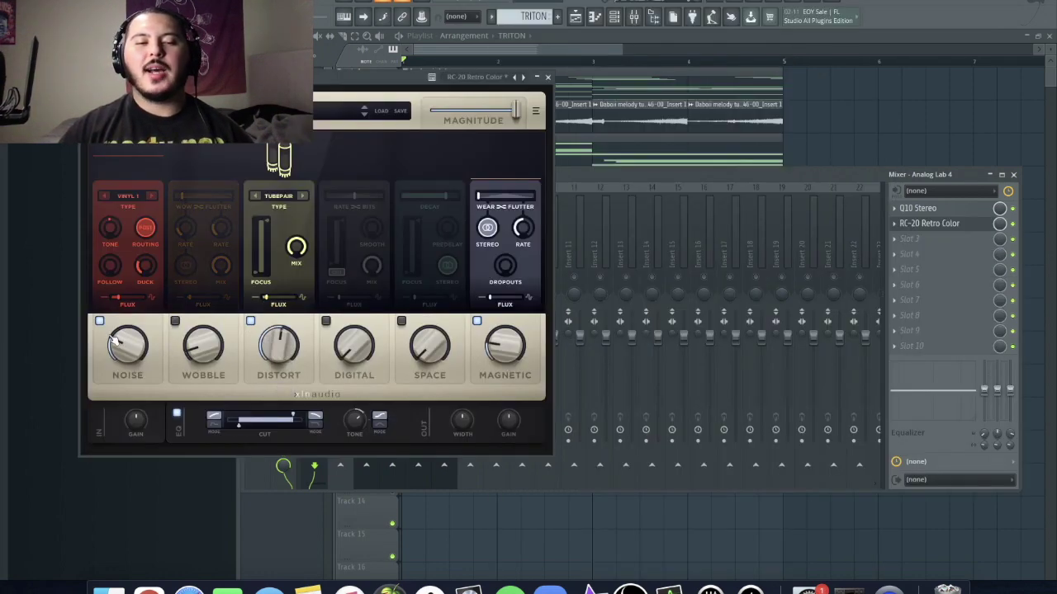
- In RC-20 Retro Color, turn off Noise and enable Space with a raised amount, then close the plugin
left_click(99, 321)
mouse_move(279, 369)
left_click(401, 321)
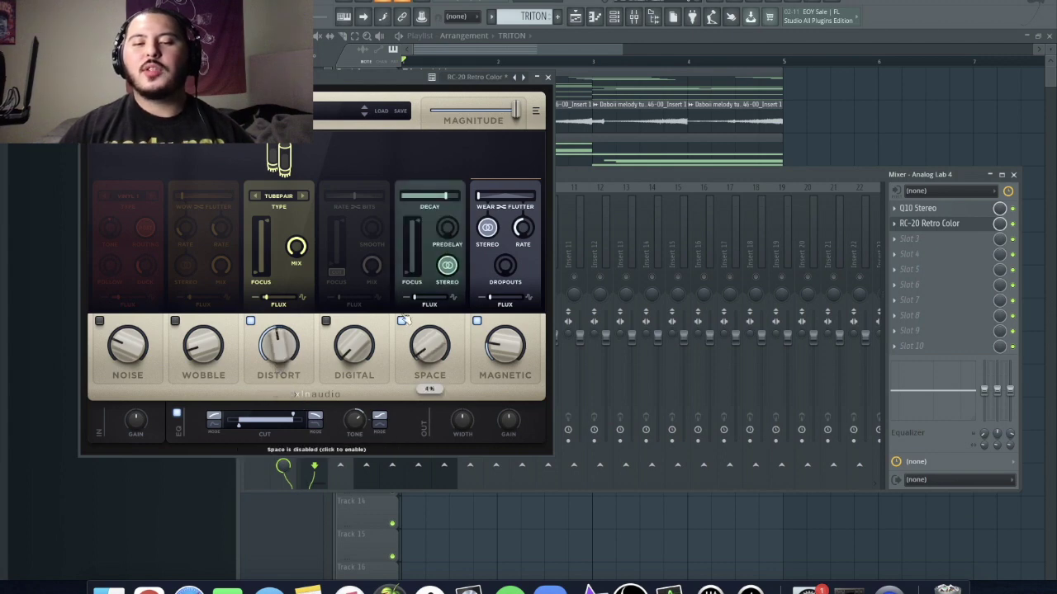
mouse_move(281, 430)
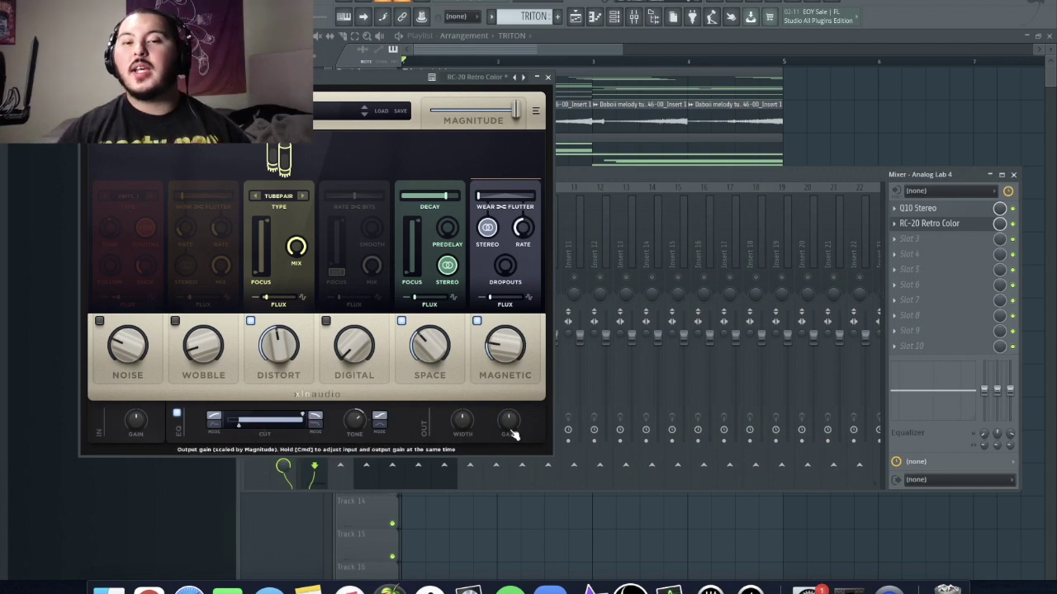
left_click(547, 78)
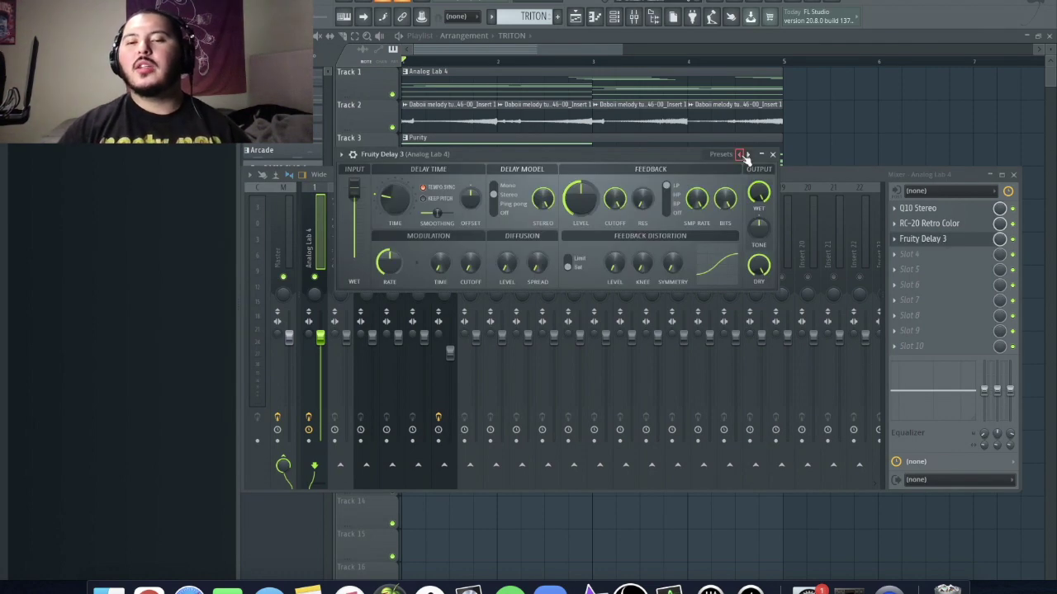
- Apply the Ping pong preset to Fruity Delay 3 in the third effect slot and lower the slot's mix level
right_click(741, 157)
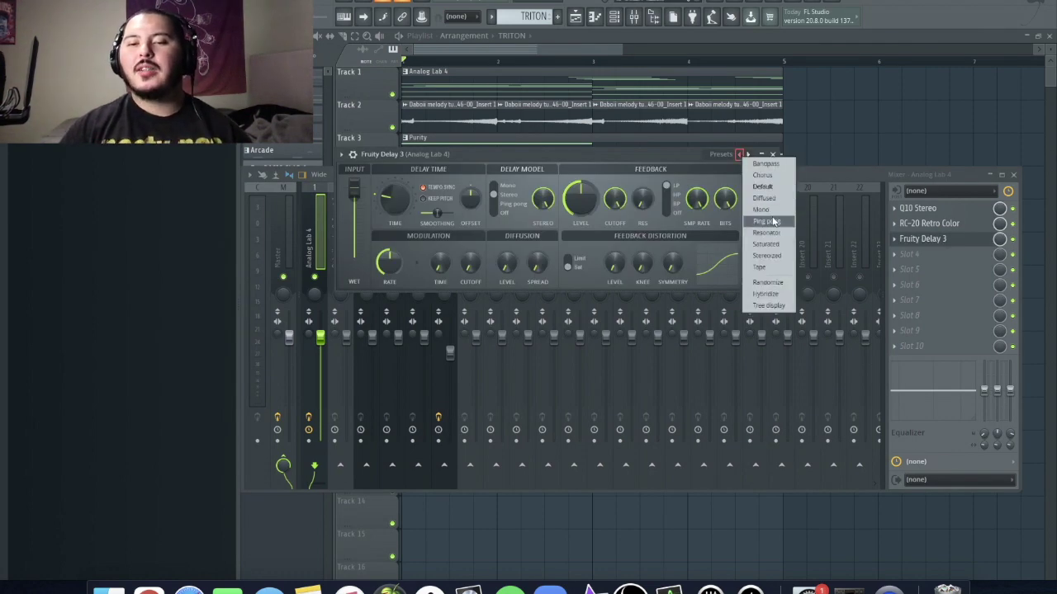
left_click(769, 221)
left_click(1000, 241)
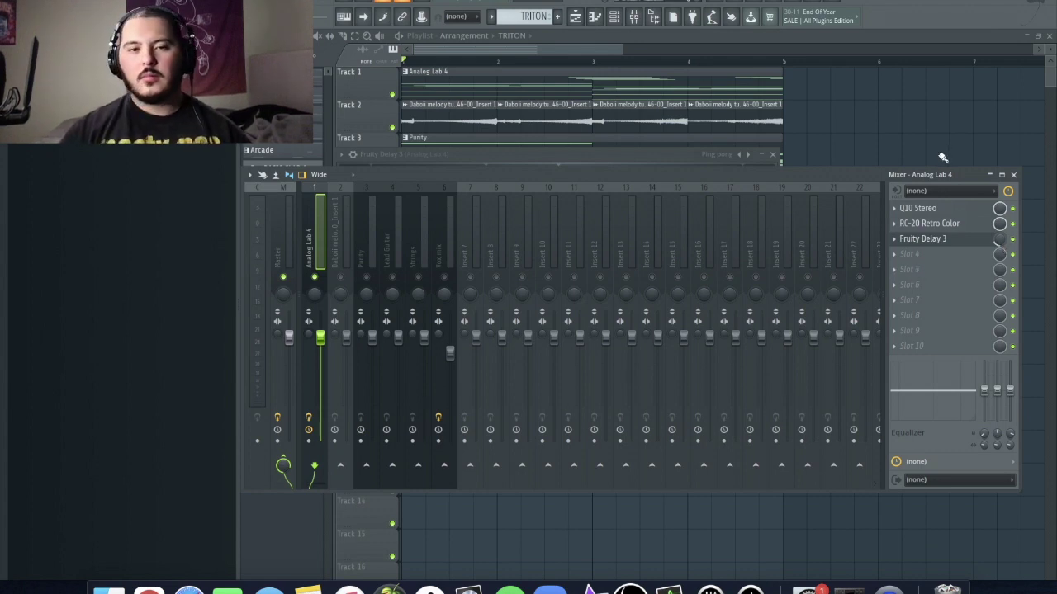
- Play the soloed Analog Lab 4 track and lower its mixer fader slightly
key("space")
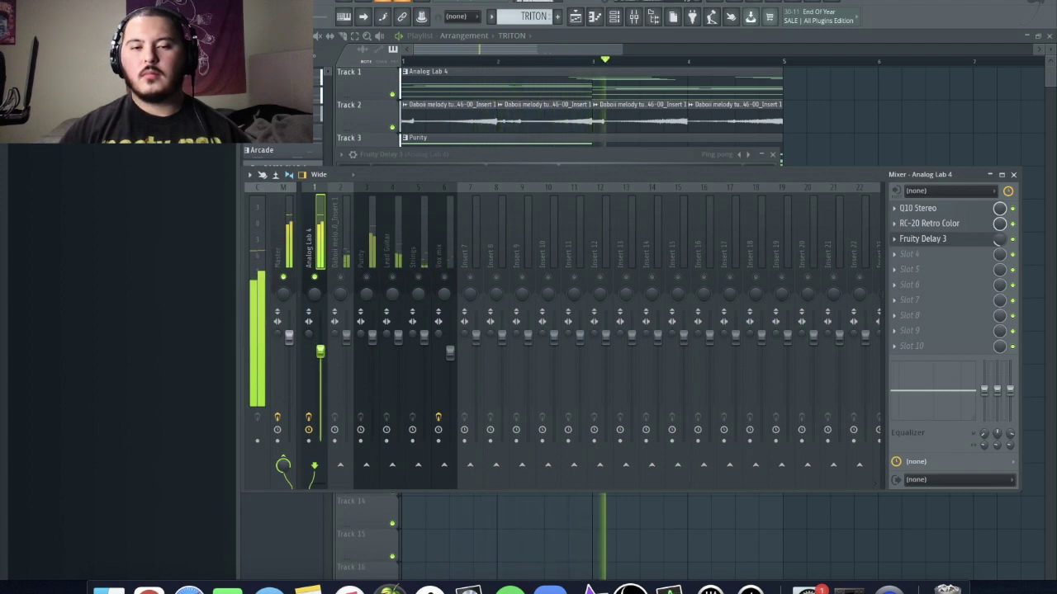
key("space")
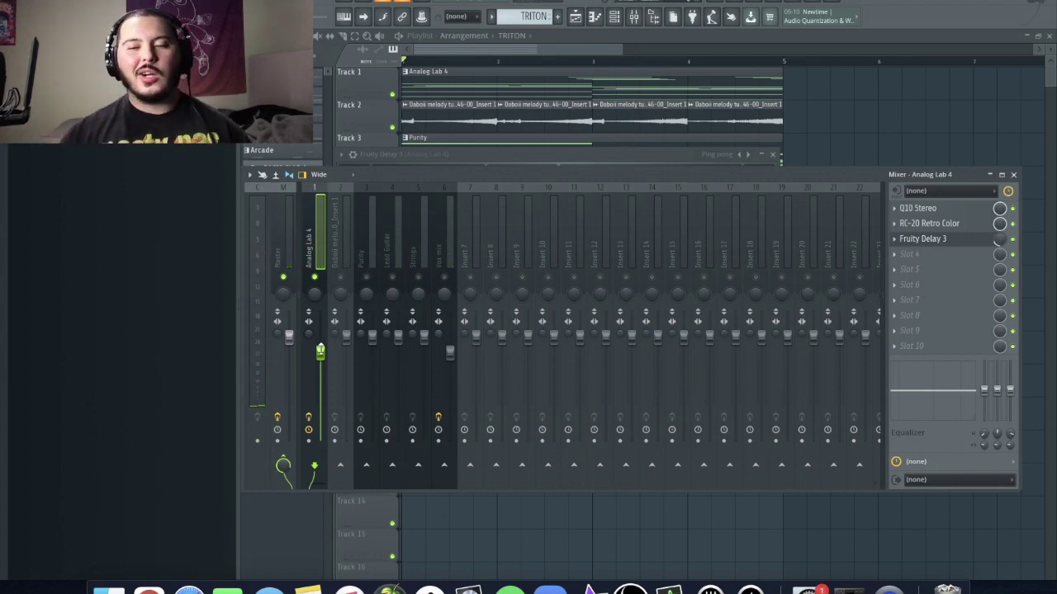
key("space")
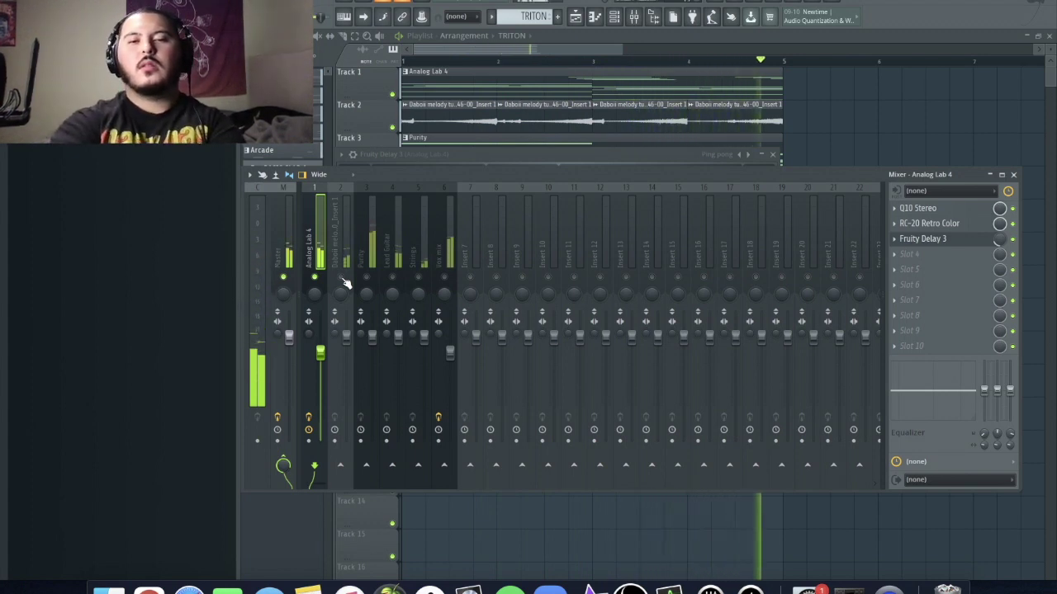
key("space")
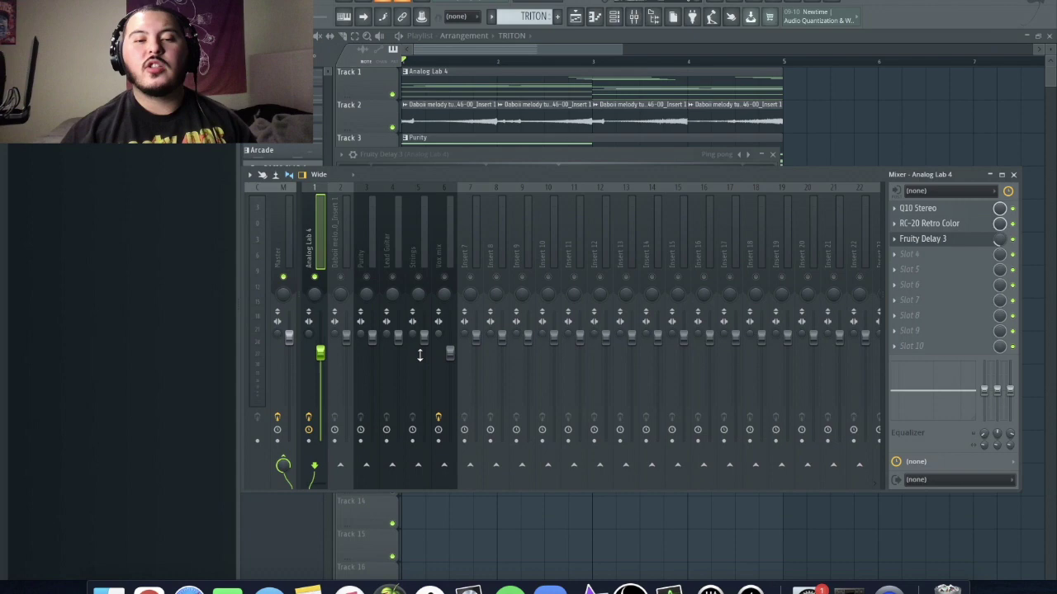
- Solo the melody audio track on insert 2 and load Fruity Reeverb 2 in its first effect slot
left_click(341, 281)
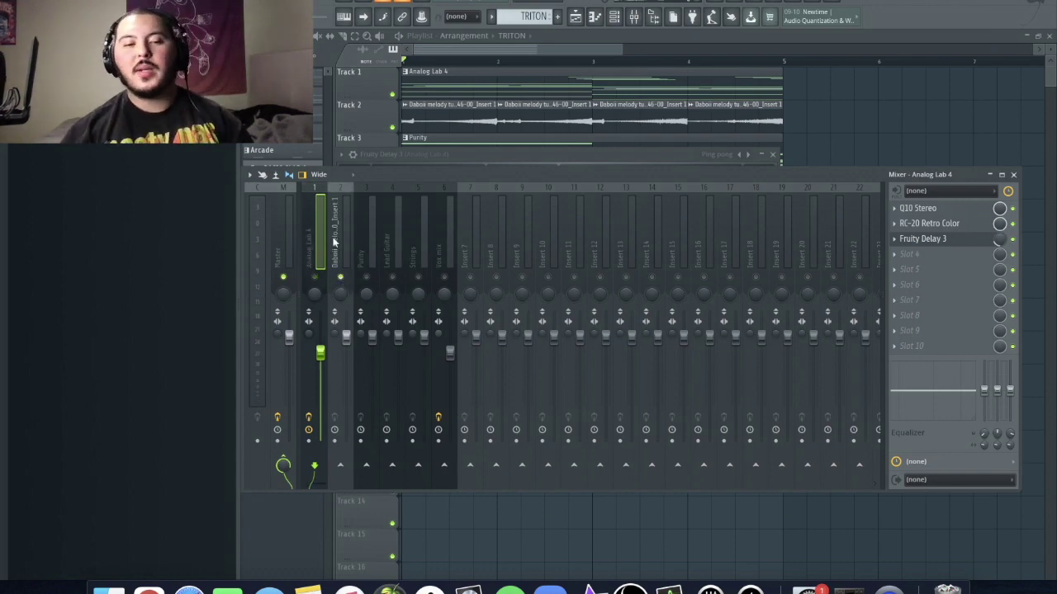
left_click(336, 240)
left_click(911, 214)
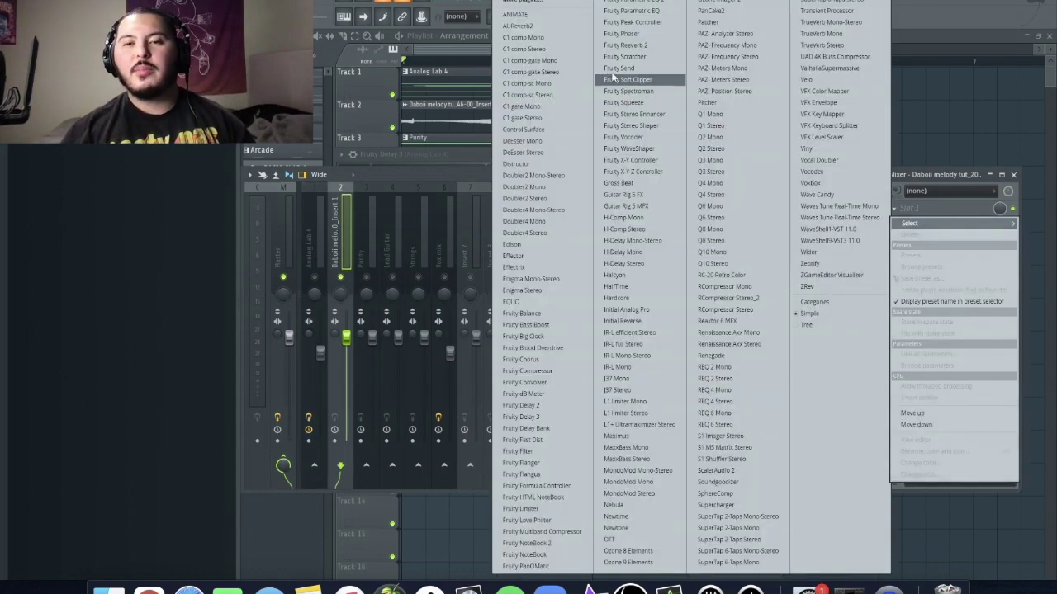
left_click(625, 47)
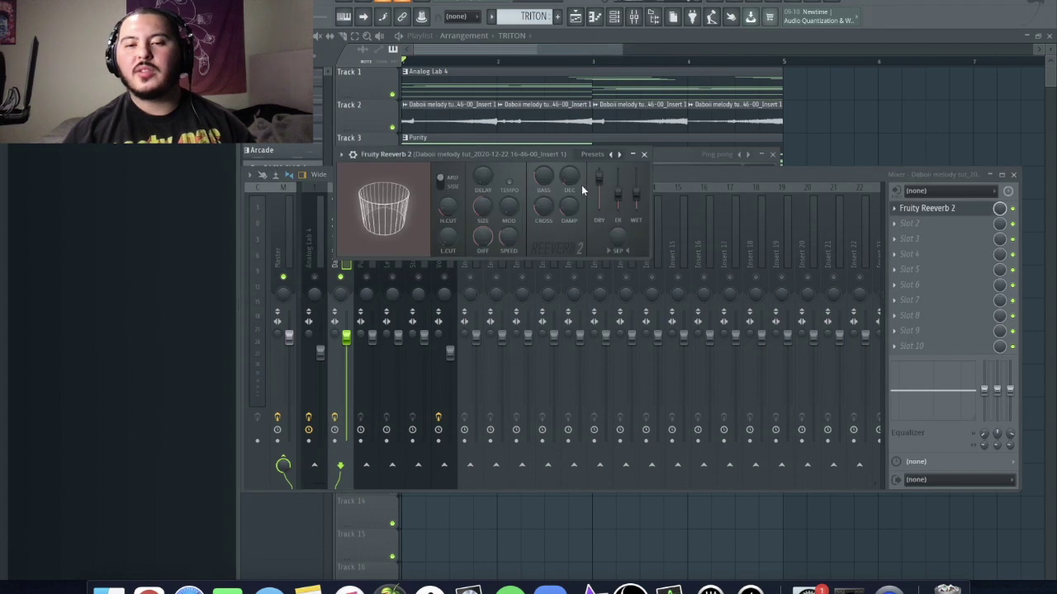
- In Fruity Reeverb 2, lower the dry level, raise the wet level and increase the room size, and play the track
left_click_drag(599, 177, 636, 178)
left_click_drag(482, 206, 419, 213)
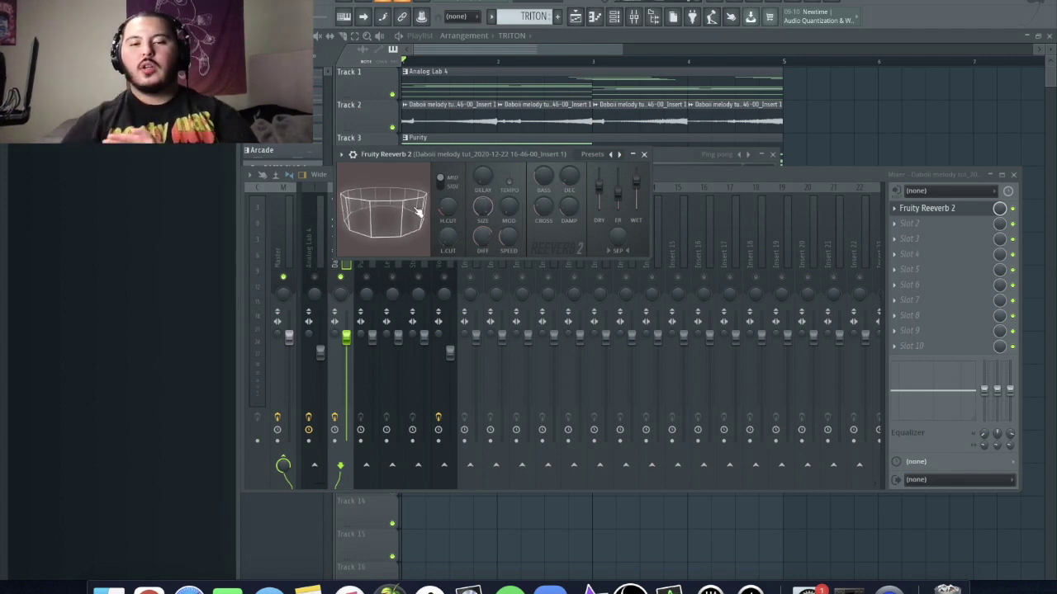
key("space")
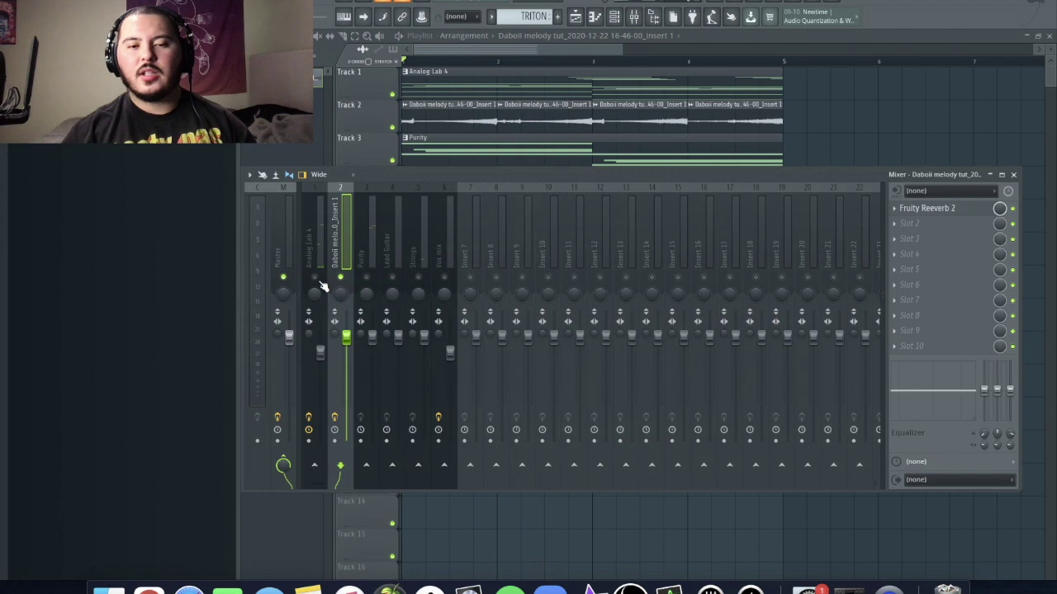
- Solo Analog Lab 4 alongside the insert 2 audio track and listen to the two together
left_click(315, 279)
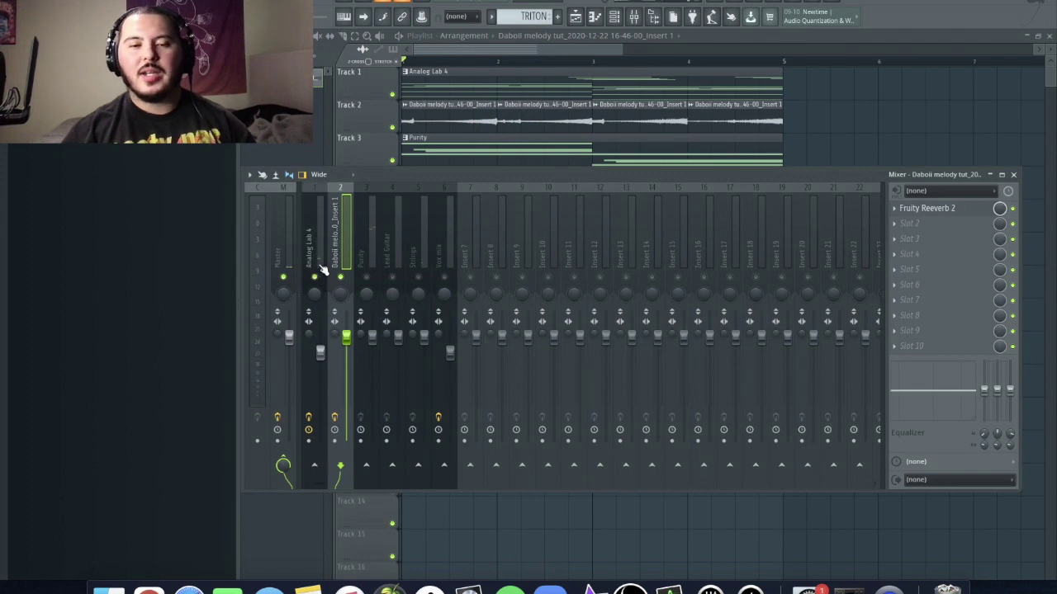
key("space")
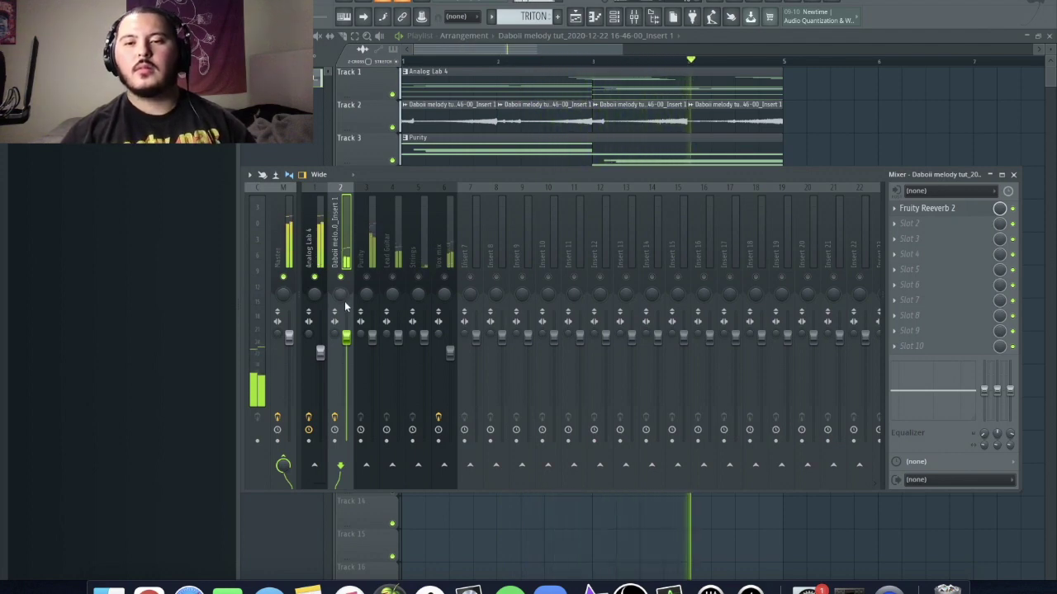
key("space")
- Solo the Purity track and load RC-20 Retro Color in its first effect slot
left_click(367, 278)
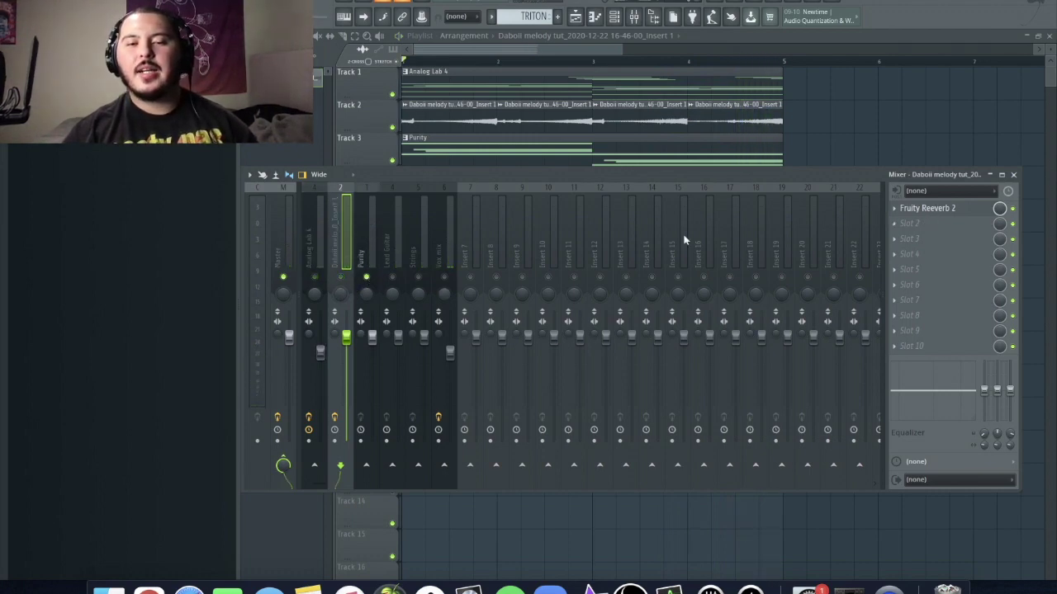
left_click(374, 223)
left_click(908, 210)
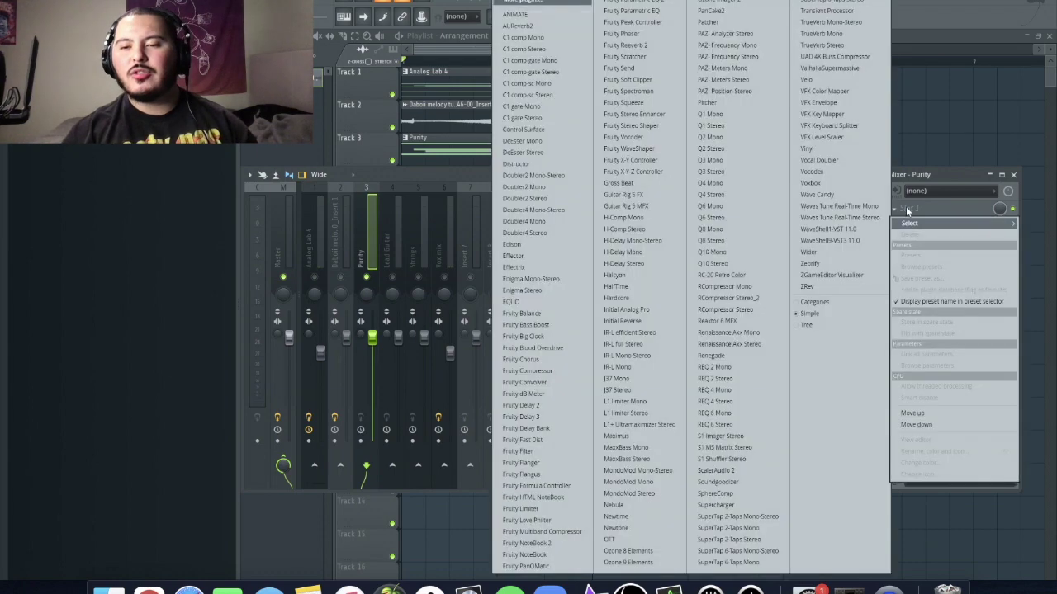
left_click(755, 279)
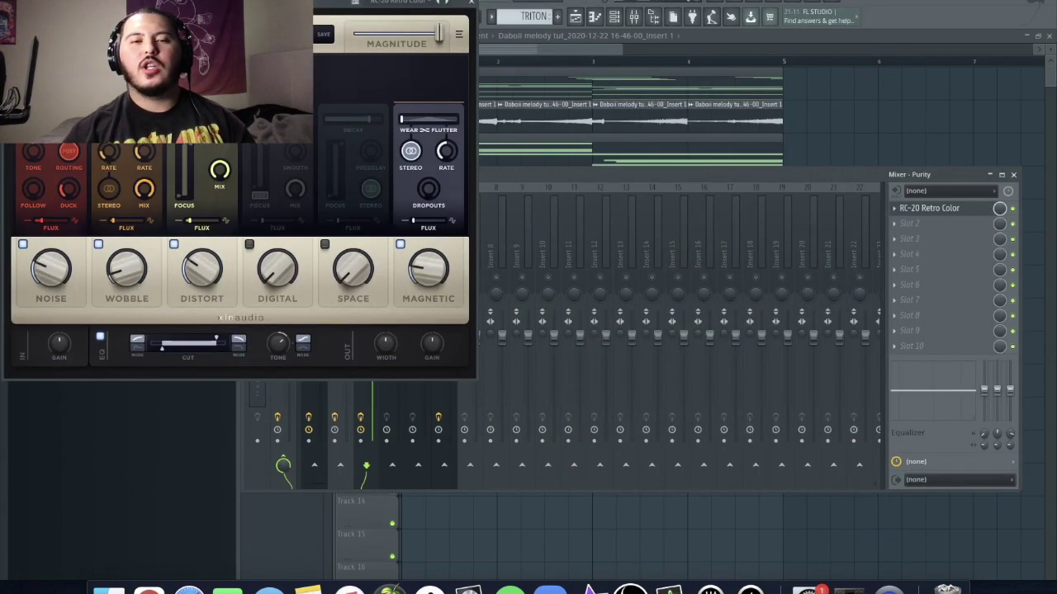
- Apply the No More Boring Pads preset to Purity's RC-20 Retro Color and close the plugin
left_click(219, 35)
scroll(165, 136, "up", 5)
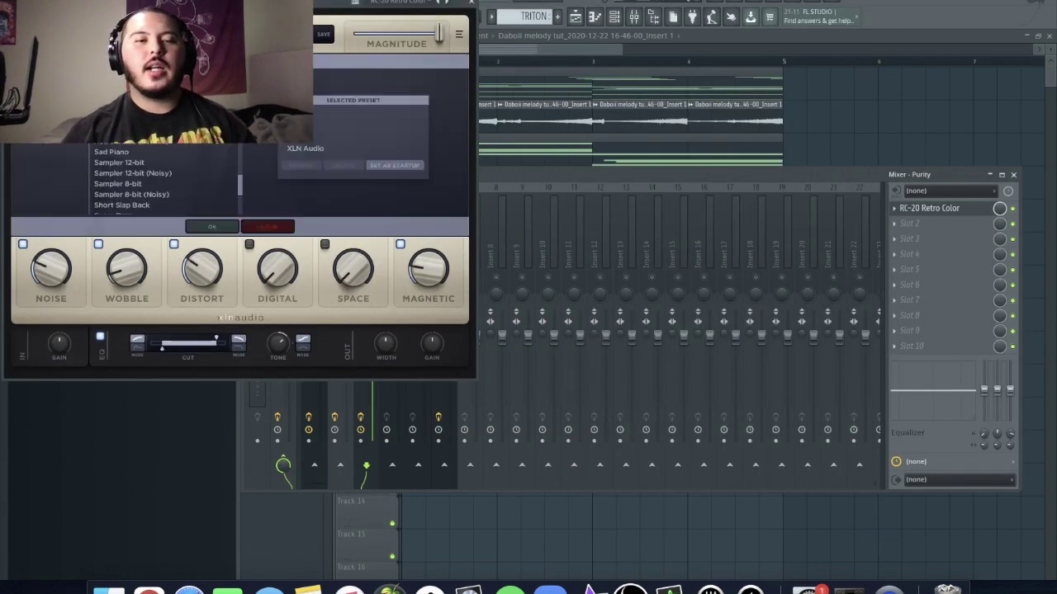
left_click(132, 130)
left_click(132, 140)
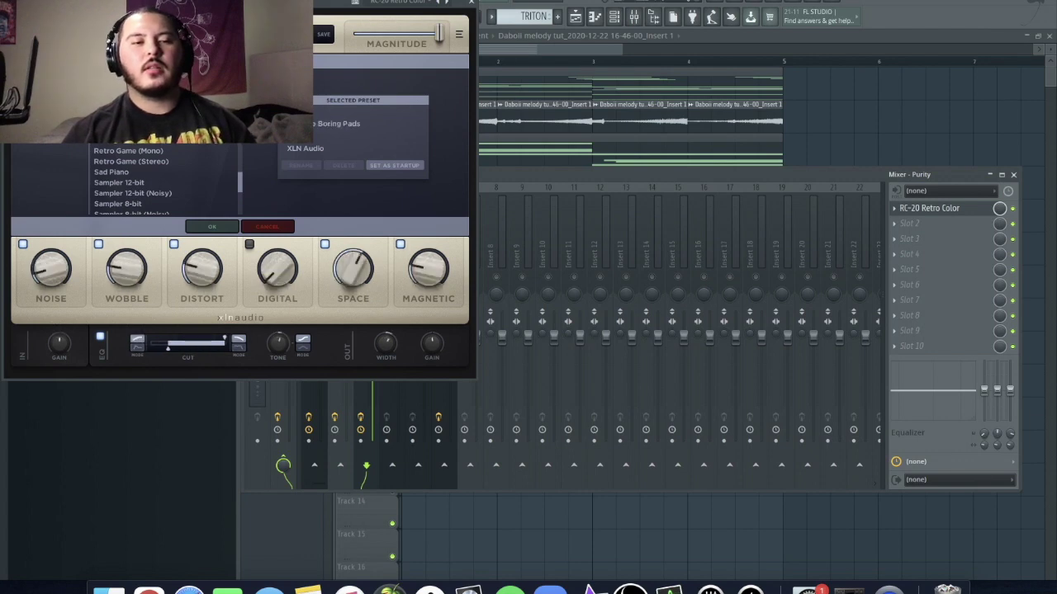
left_click(473, 3)
- Play the soloed Purity track and lower its mixer fader well below the default level
key("space")
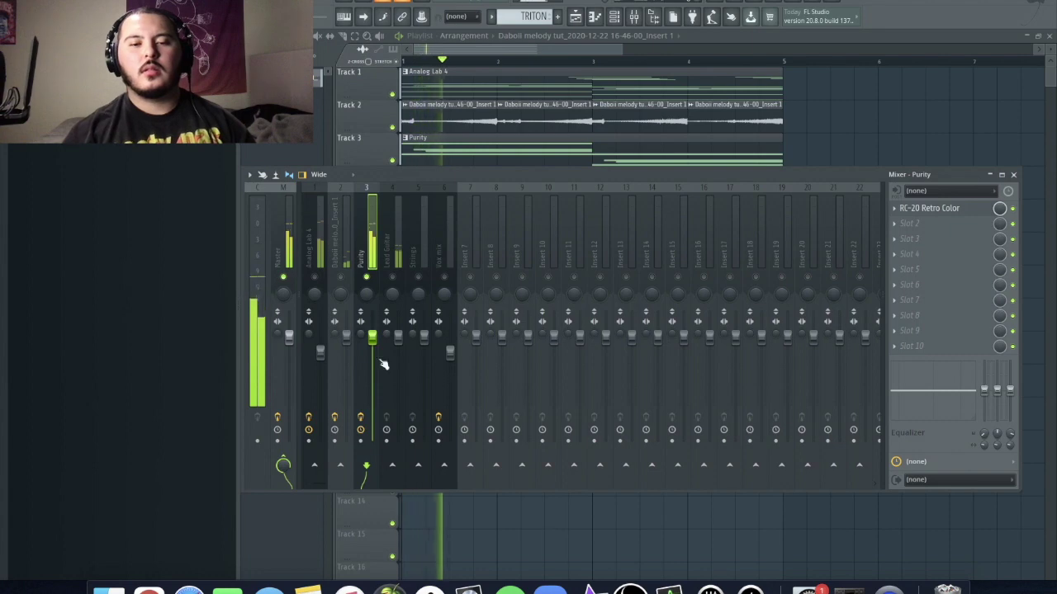
key("space")
left_click_drag(371, 336, 371, 369)
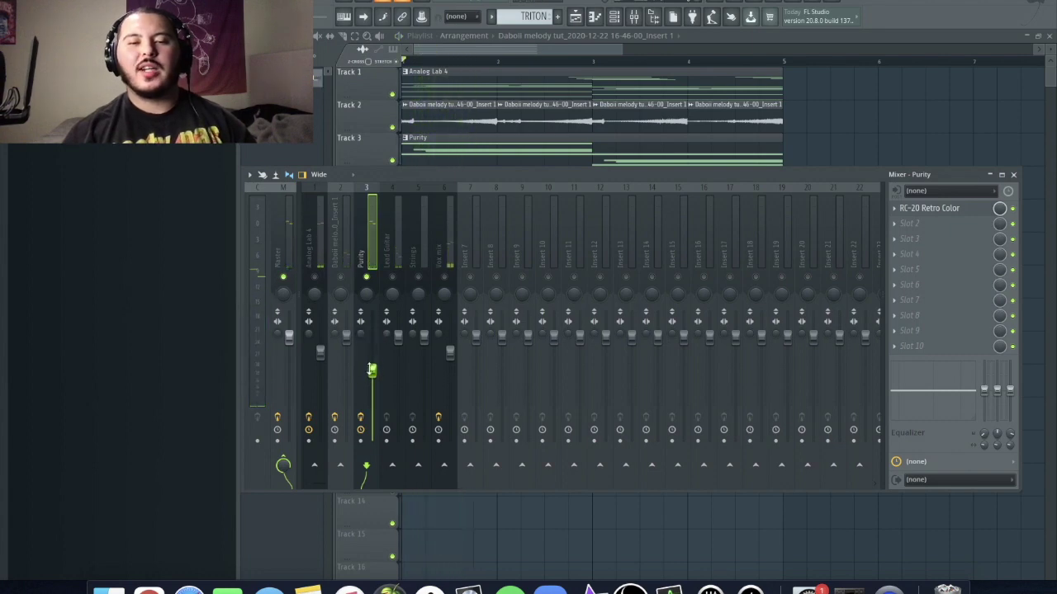
left_click_drag(372, 371, 373, 338)
key("space")
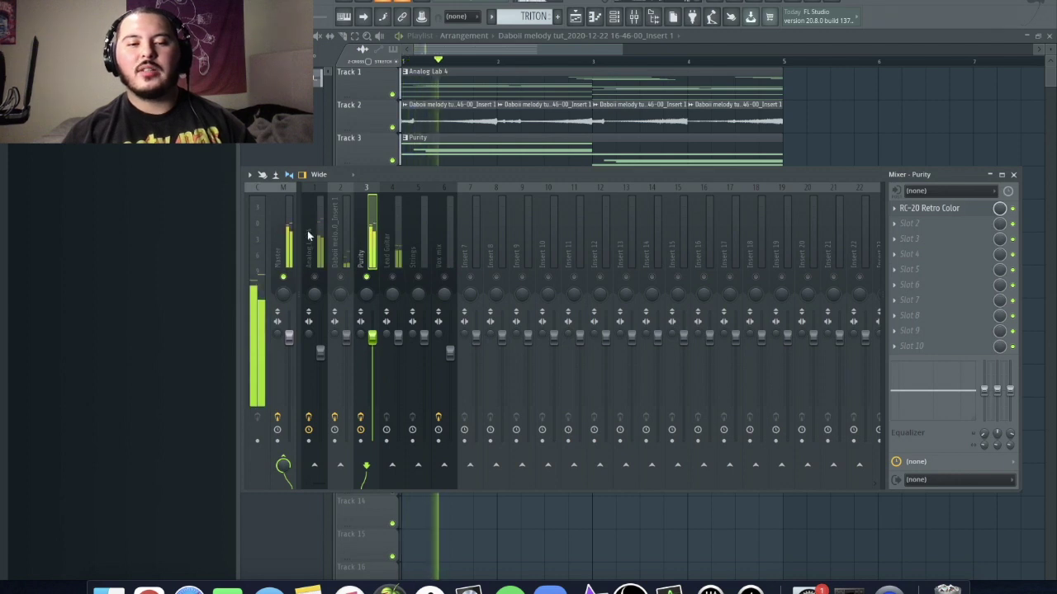
left_click_drag(373, 336, 372, 357)
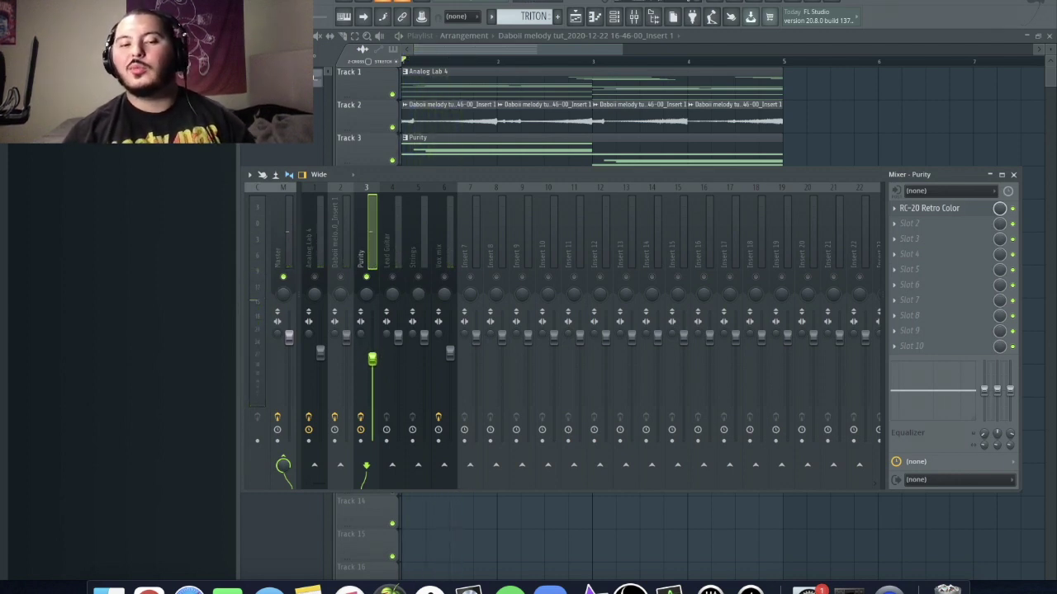
left_click_drag(373, 362, 373, 376)
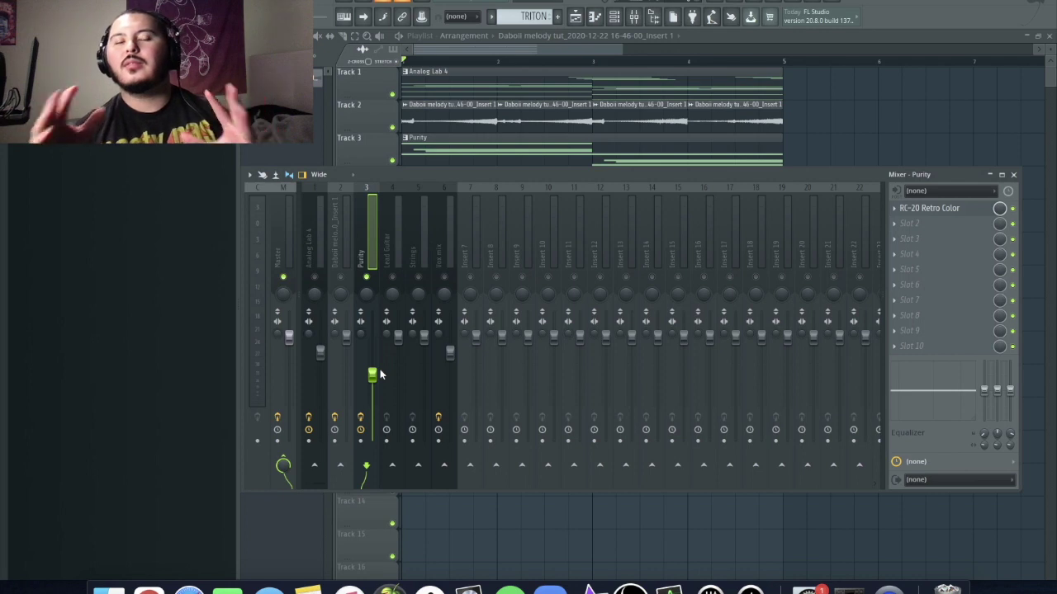
- Audition Purity together with the insert 2 audio track, and pan the audio track left and Purity right
key("space")
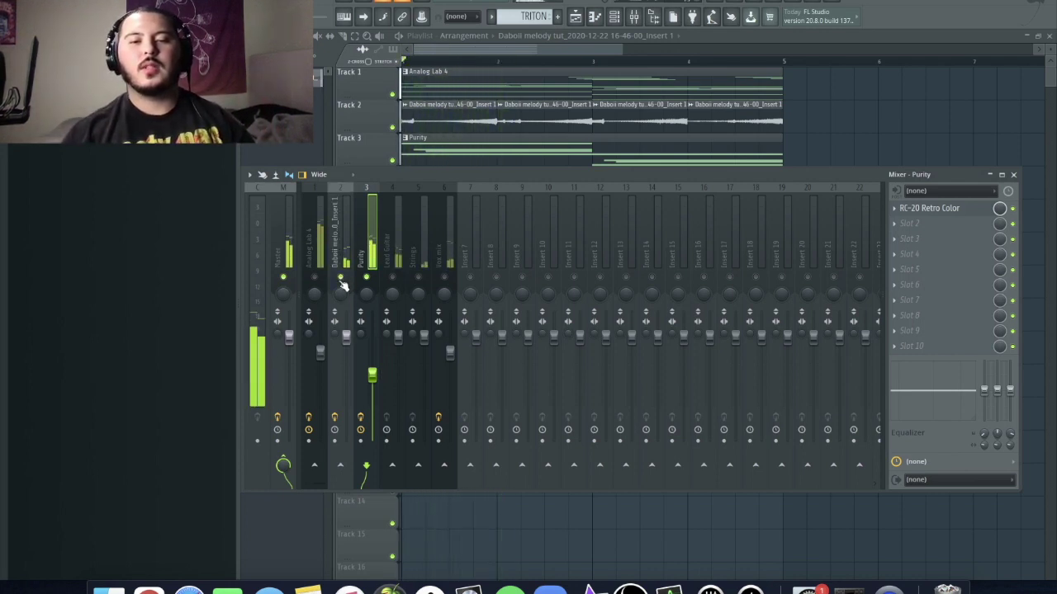
key("space")
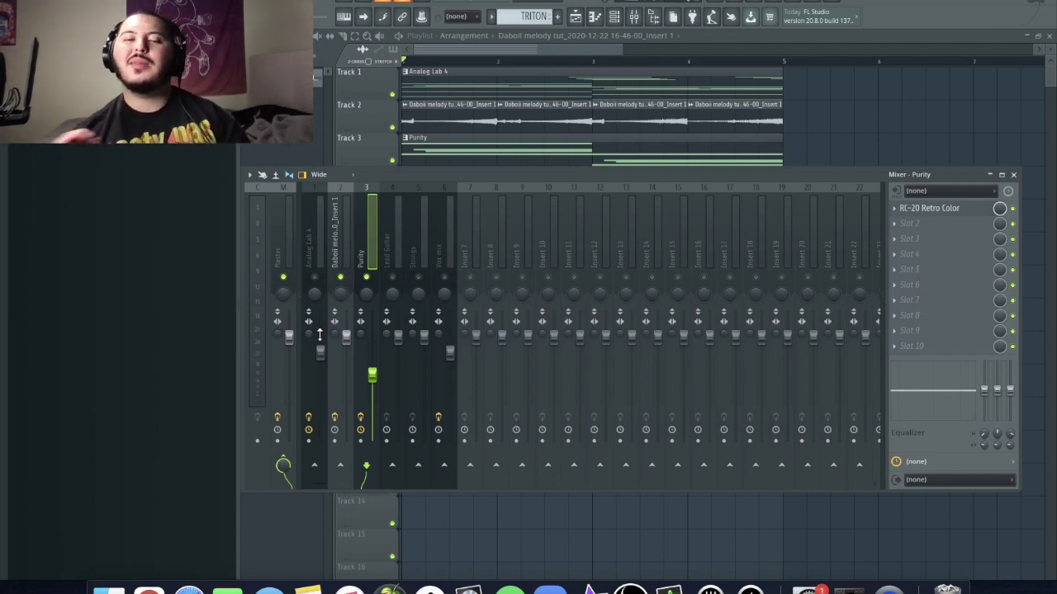
key("space")
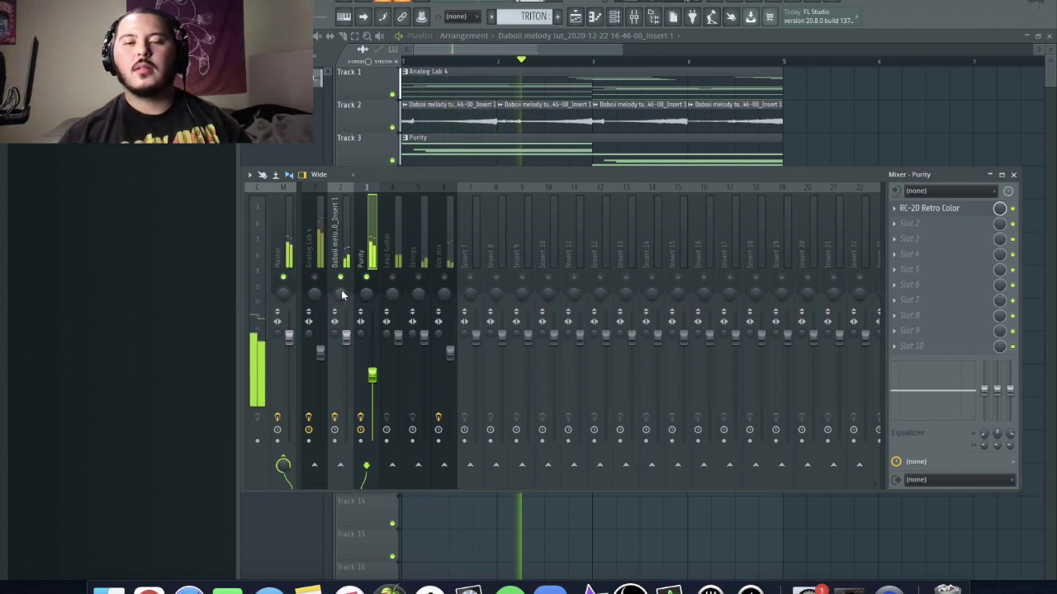
key("space")
left_click(343, 294)
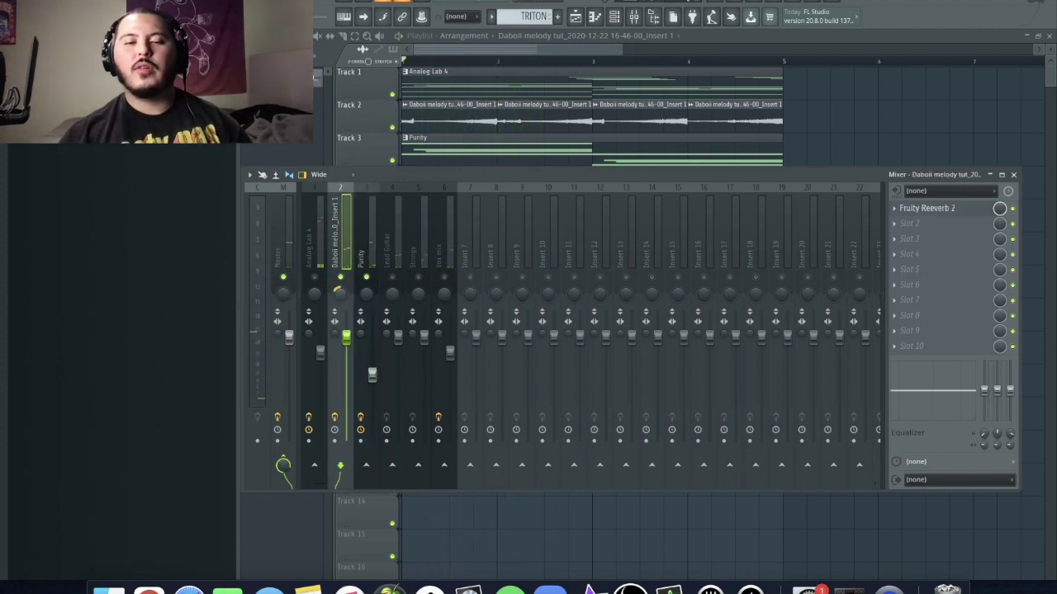
left_click(372, 295)
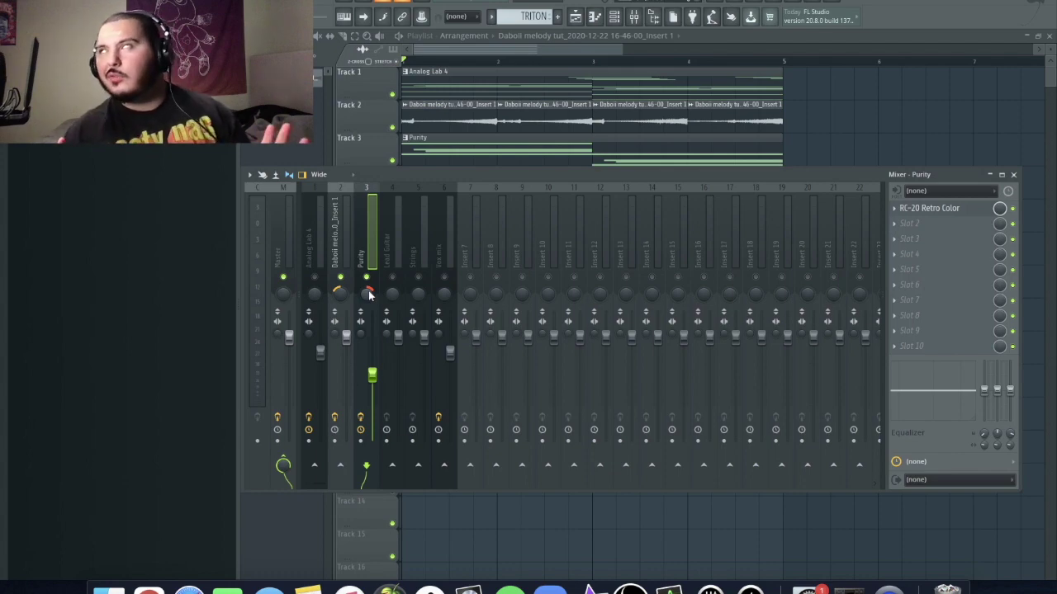
- Solo the Lead Guitar track and load RC-20 Retro Color in its first effect slot
left_click(392, 248)
left_click(908, 211)
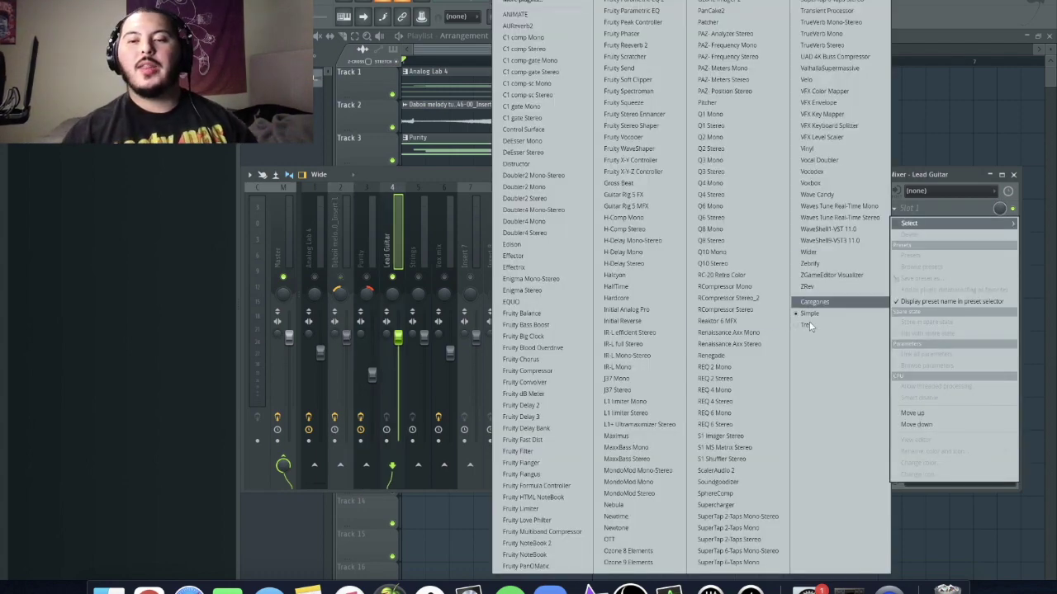
left_click_drag(743, 275, 749, 281)
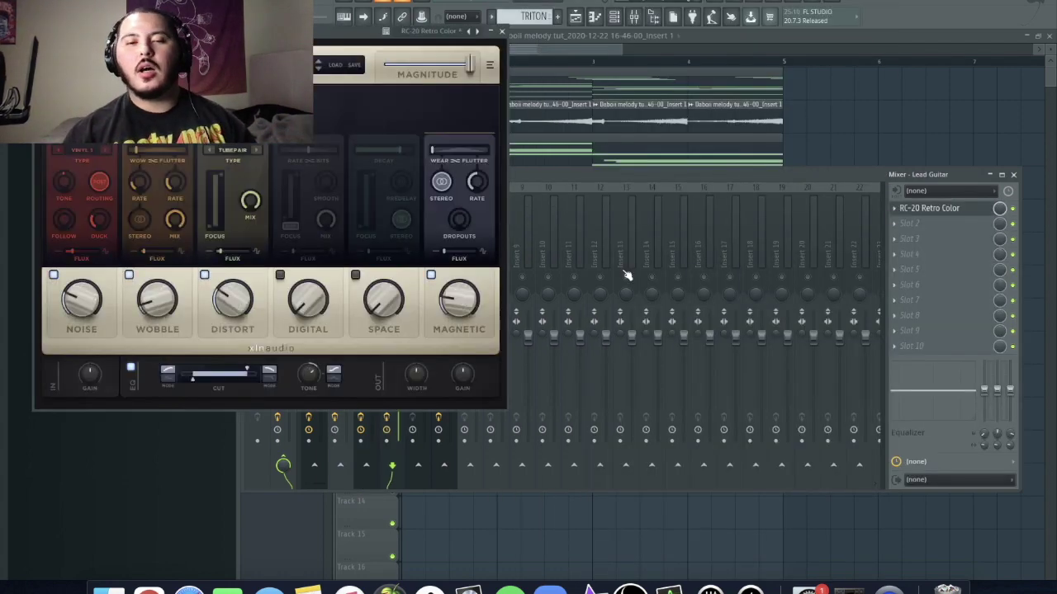
- Browse the RC-20 Retro Color presets and select Gazing Guitar for the Lead Guitar track
left_click(264, 64)
scroll(201, 150, "up", 10)
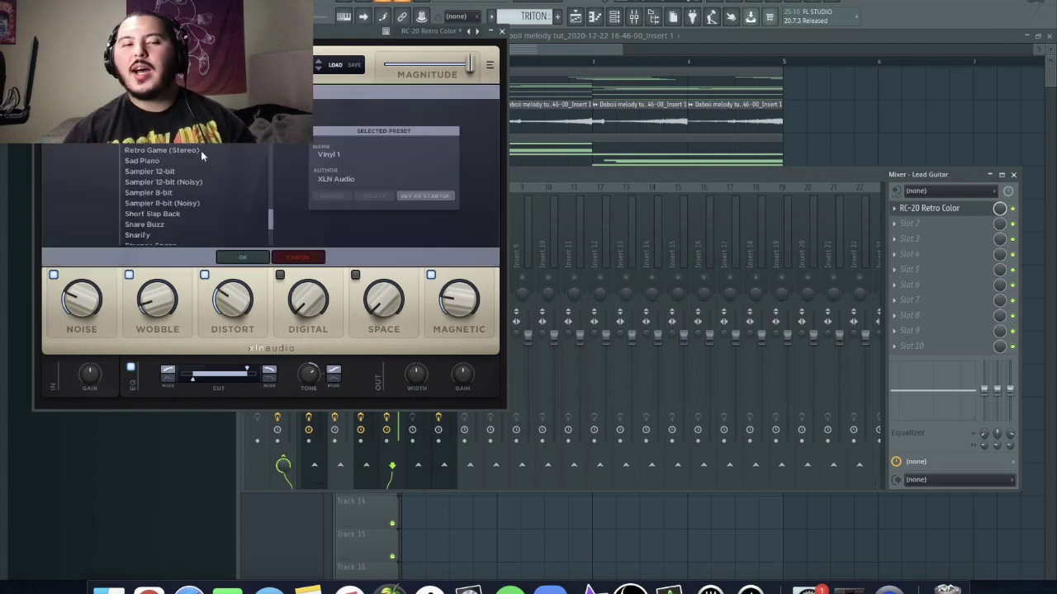
scroll(162, 183, "up", 10)
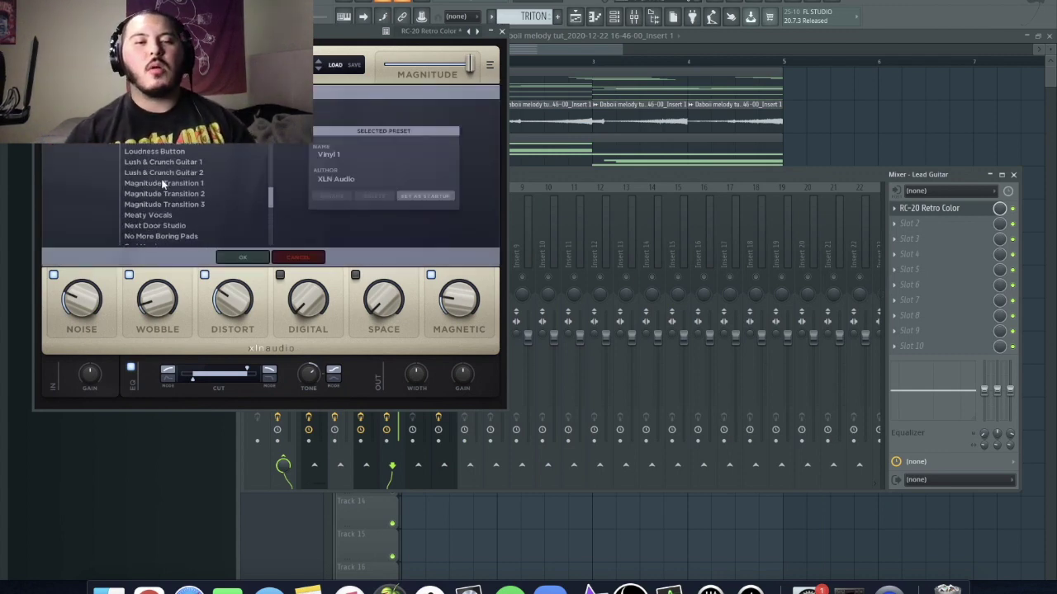
scroll(168, 182, "up", 3)
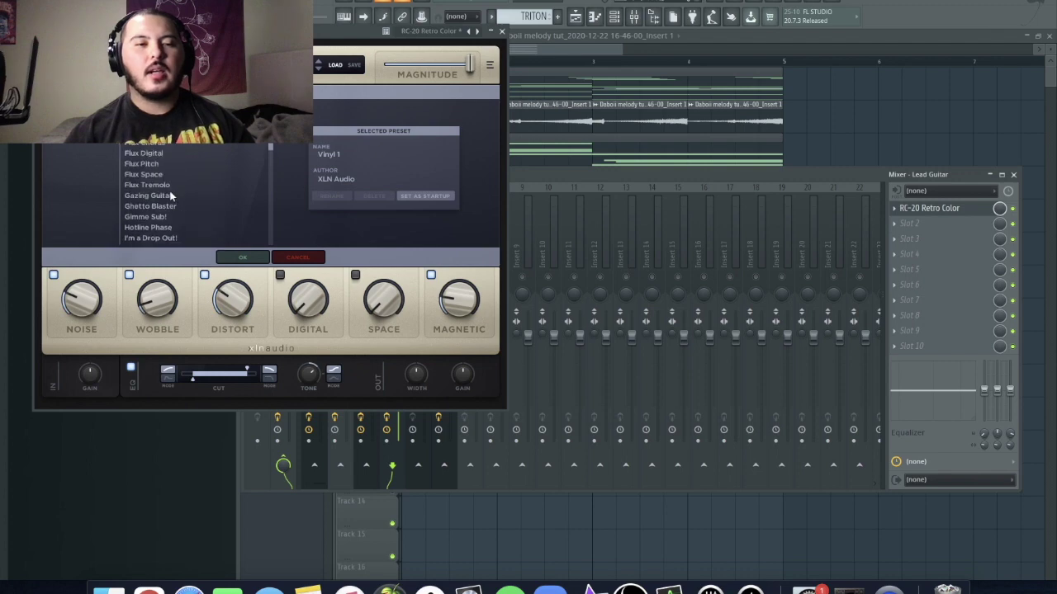
scroll(165, 168, "down", 2)
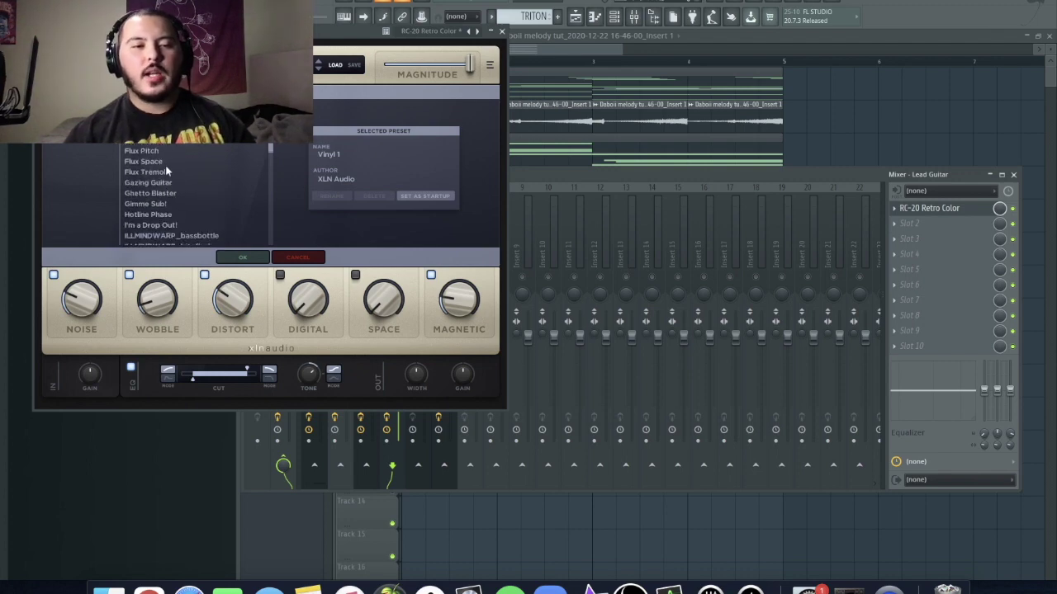
left_click(160, 182)
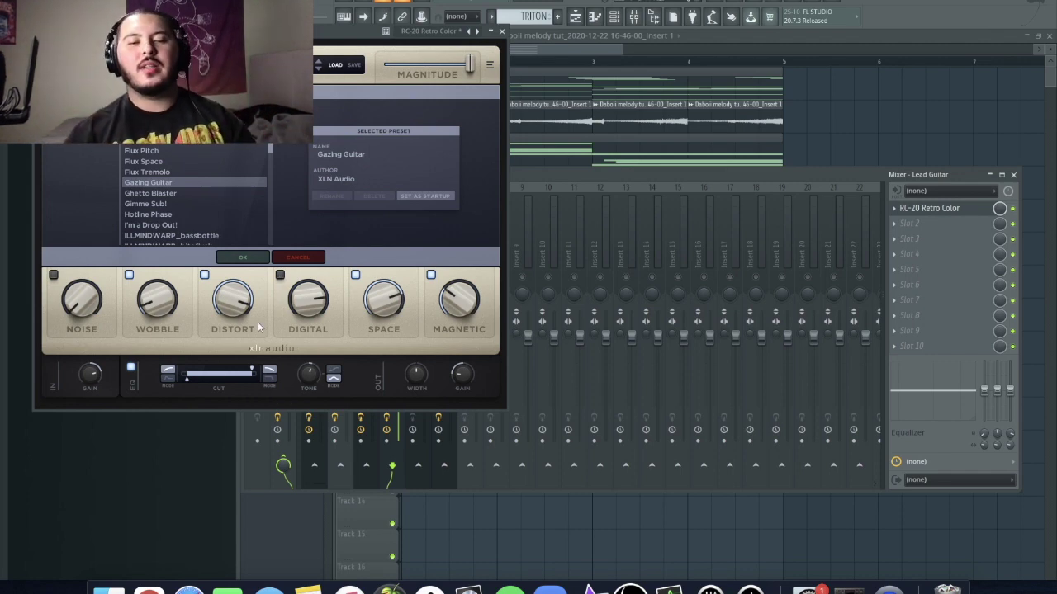
- Play the soloed Lead Guitar track, close RC-20 Retro Color and lower the track's fader slightly
key("space")
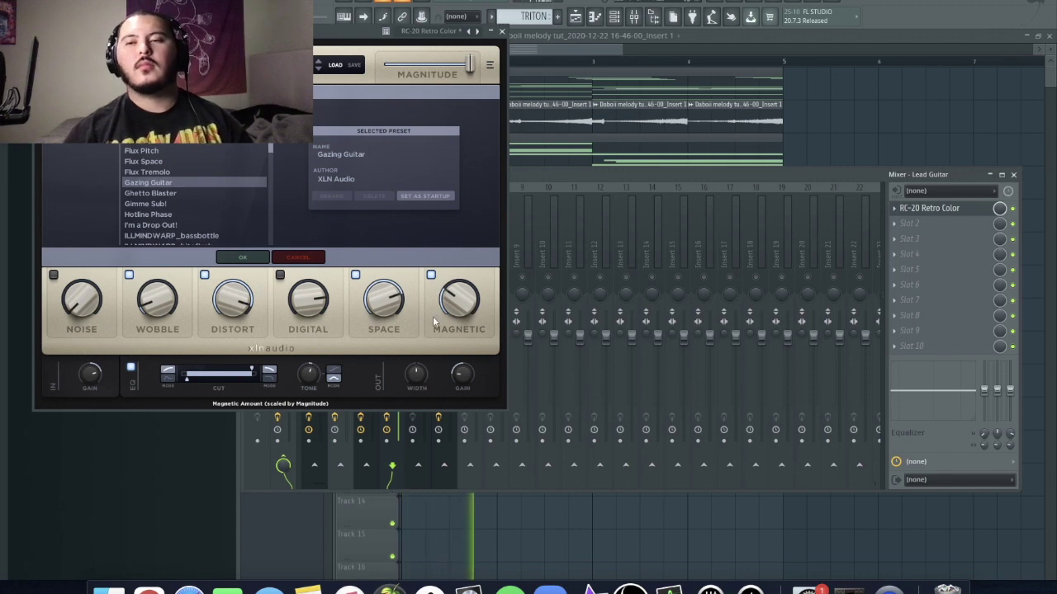
left_click(502, 31)
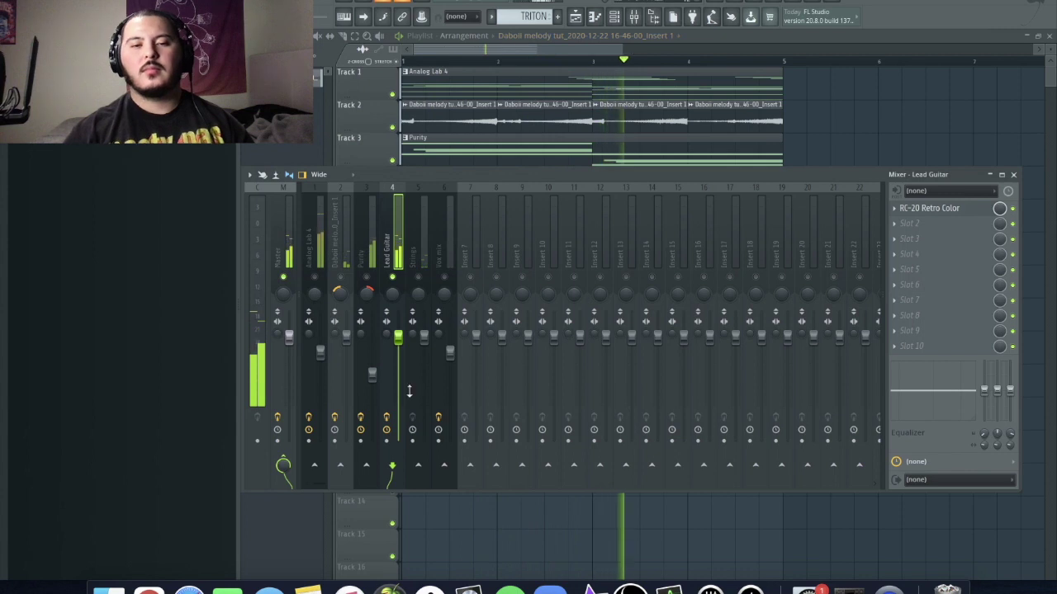
key("space")
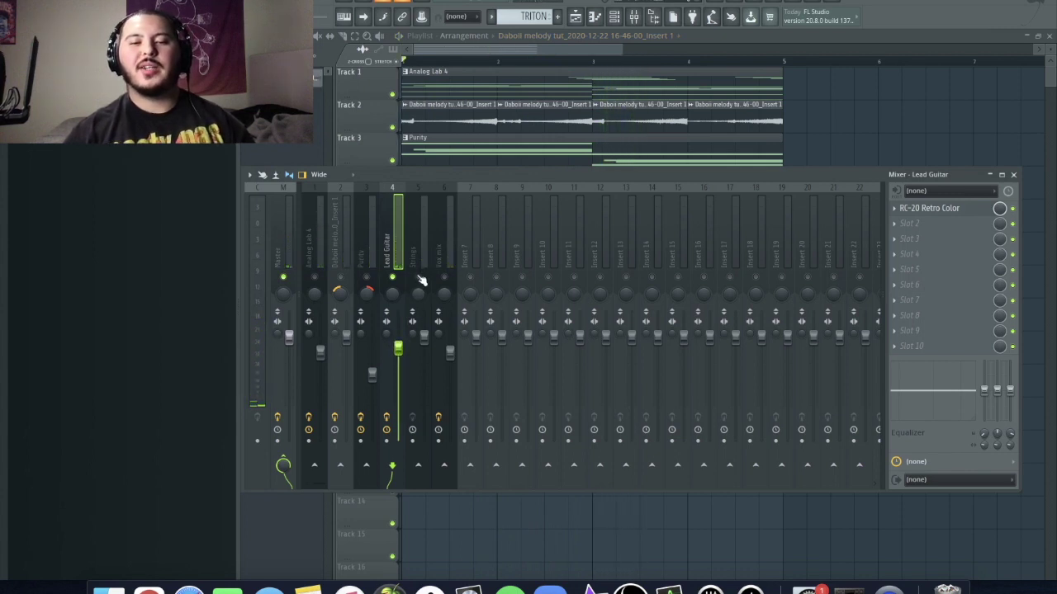
key("space")
- Solo the Strings track in the mixer and audition it on its own
left_click(412, 232)
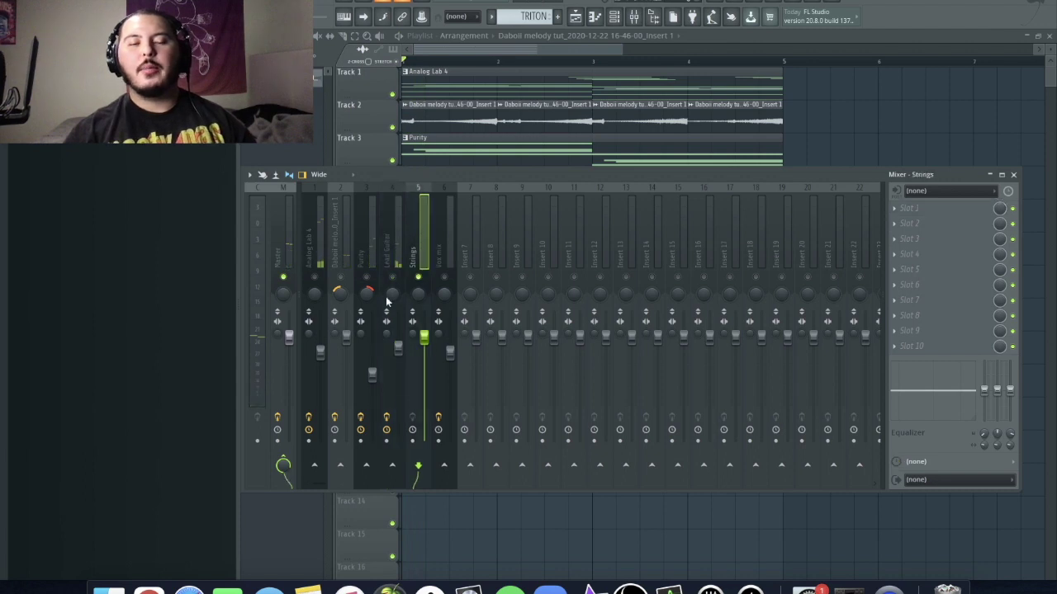
key("space")
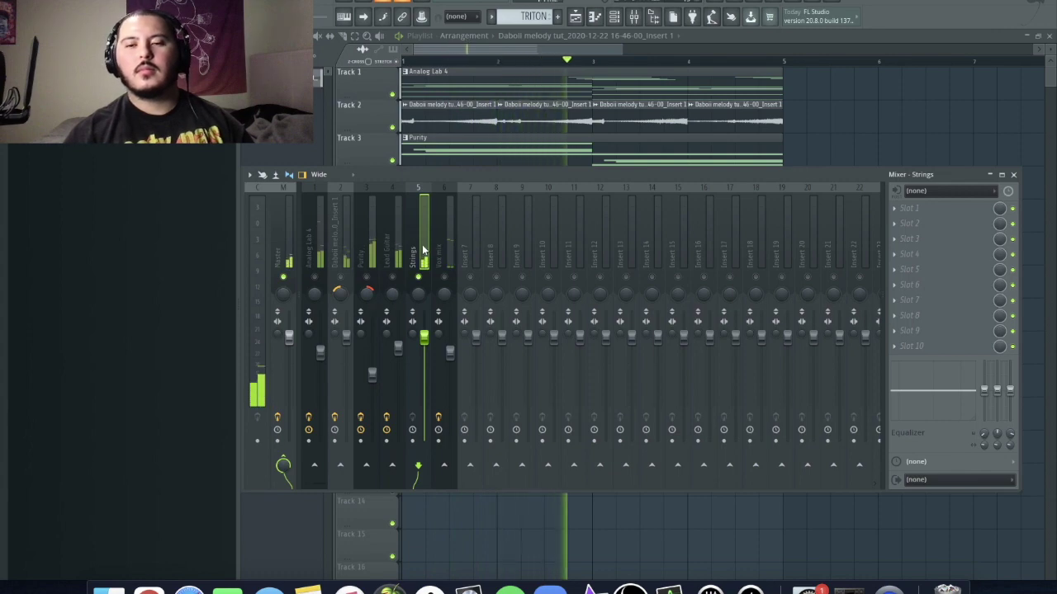
key("space")
- Load Fruity Reeverb 2 in the Strings track's first effect slot, raising the wet level, lowering the dry level and increasing the room size
left_click(895, 207)
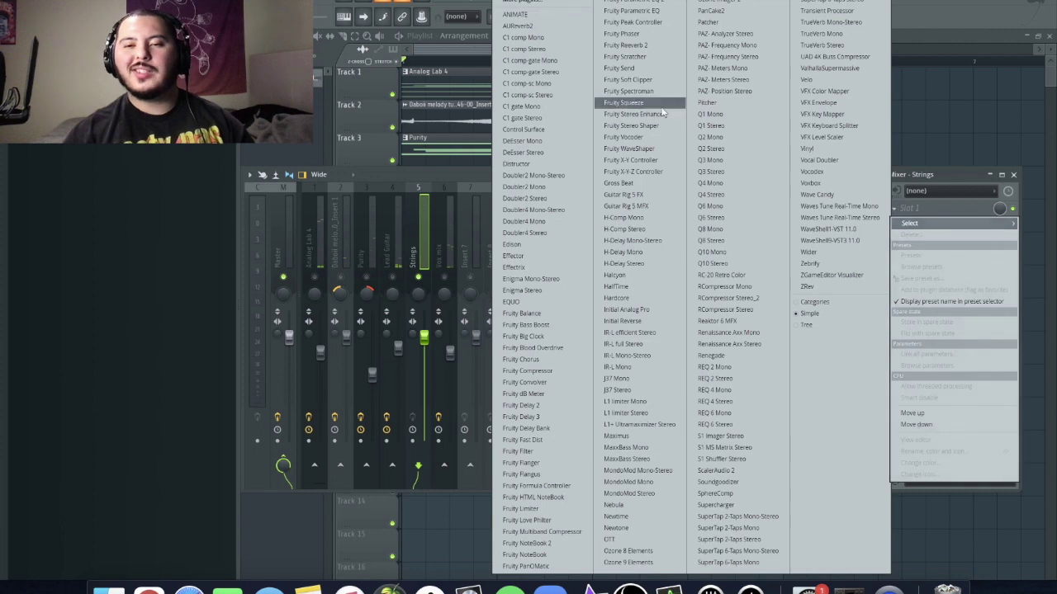
left_click(647, 45)
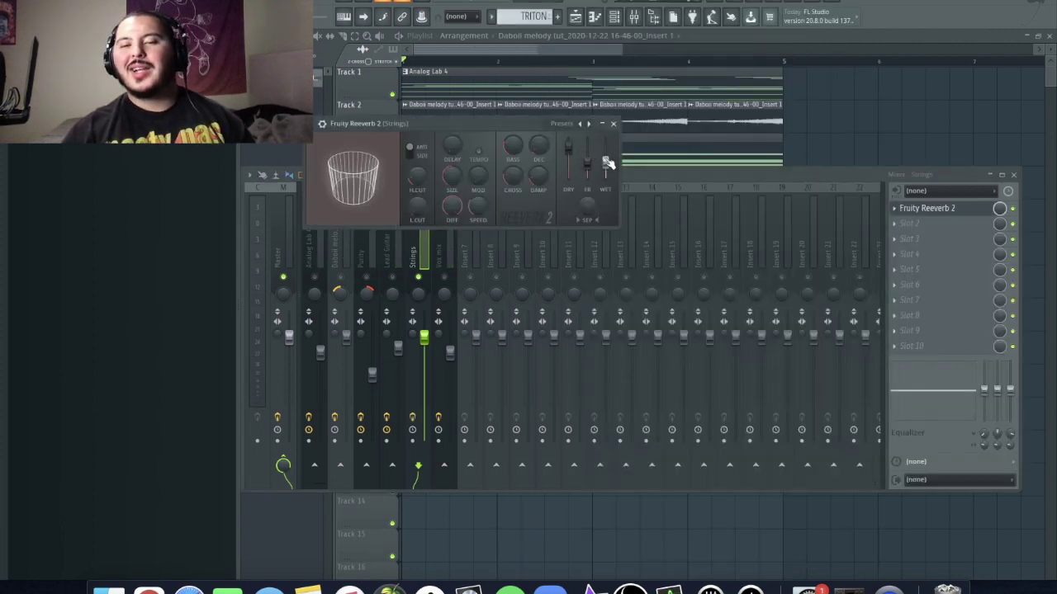
left_click_drag(604, 161, 605, 156)
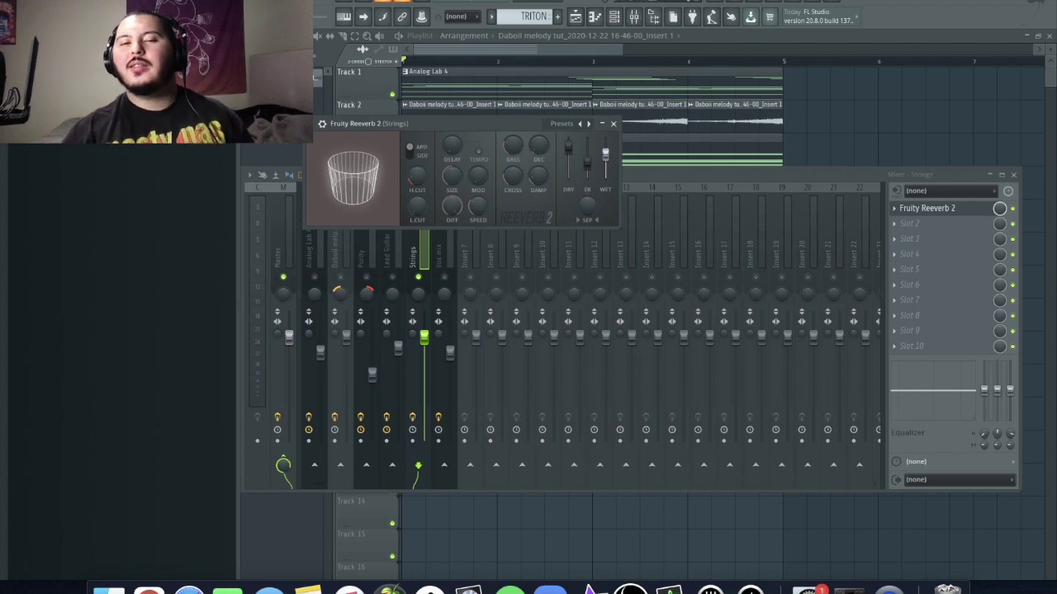
left_click_drag(569, 151, 570, 158)
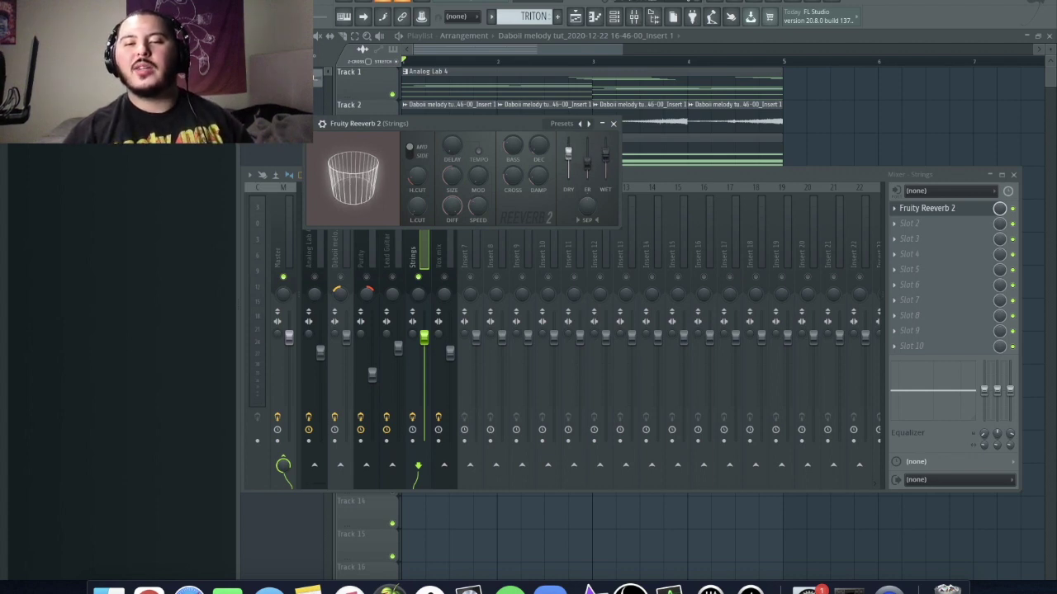
left_click_drag(452, 176, 451, 172)
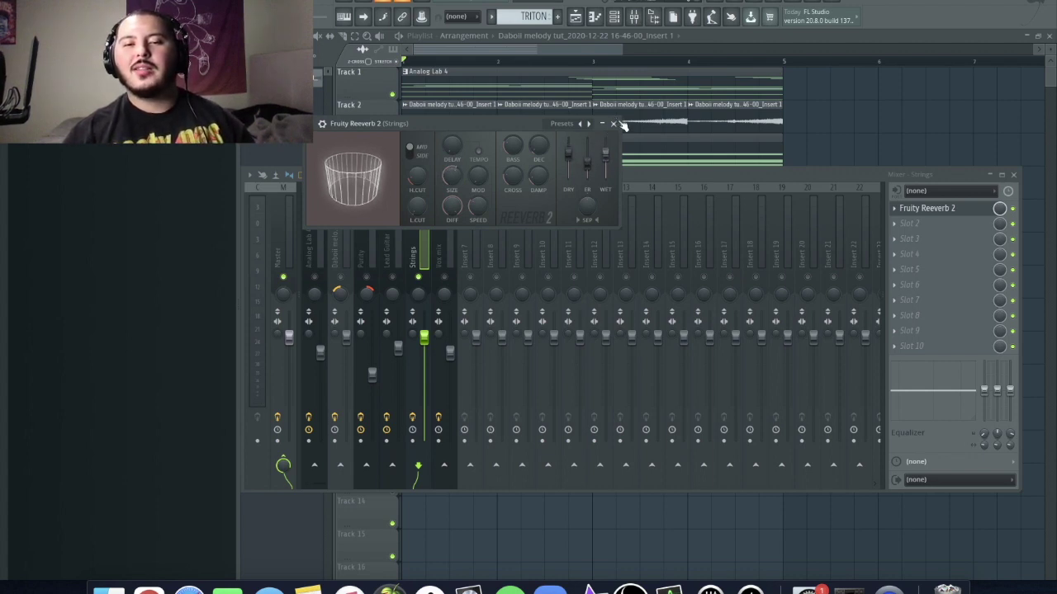
key("Escape")
- Add Fruity Delay 3 in the Strings track's second slot with the Ping pong preset and reduce its mix level
left_click(910, 233)
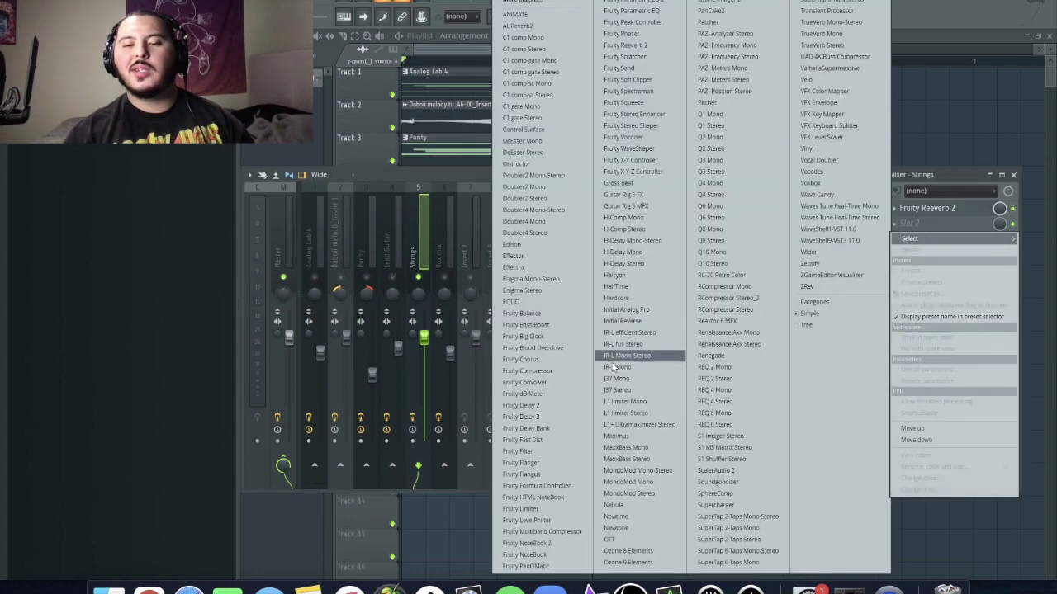
left_click(545, 419)
left_click(732, 139)
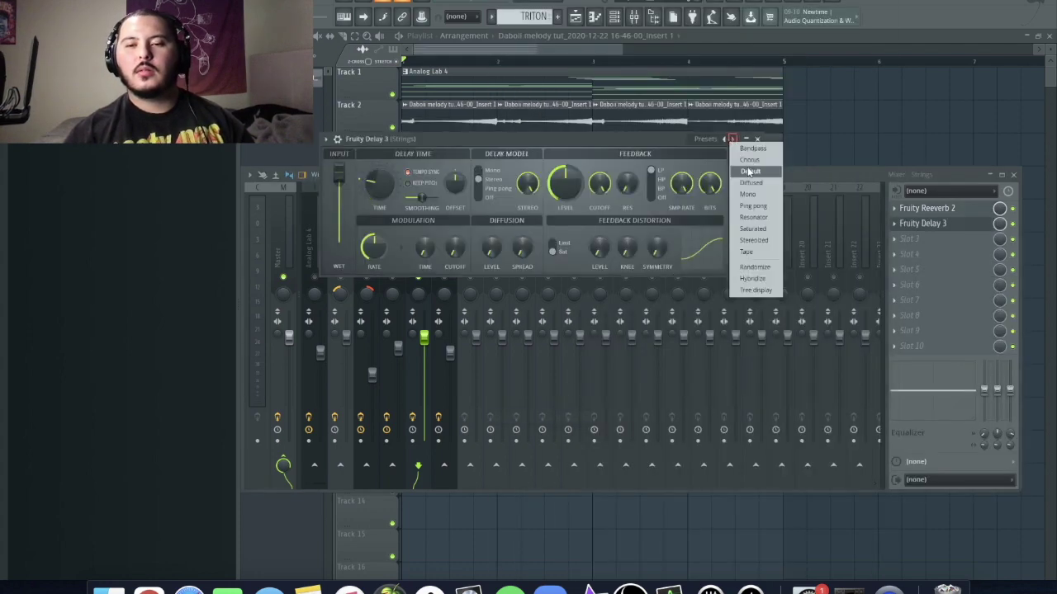
left_click(752, 206)
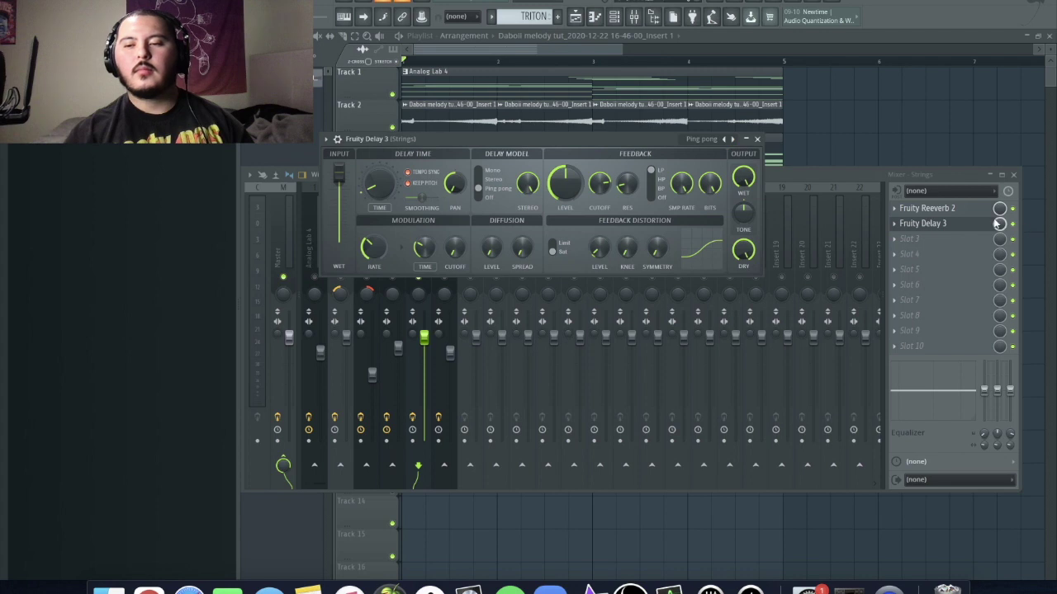
left_click(999, 223)
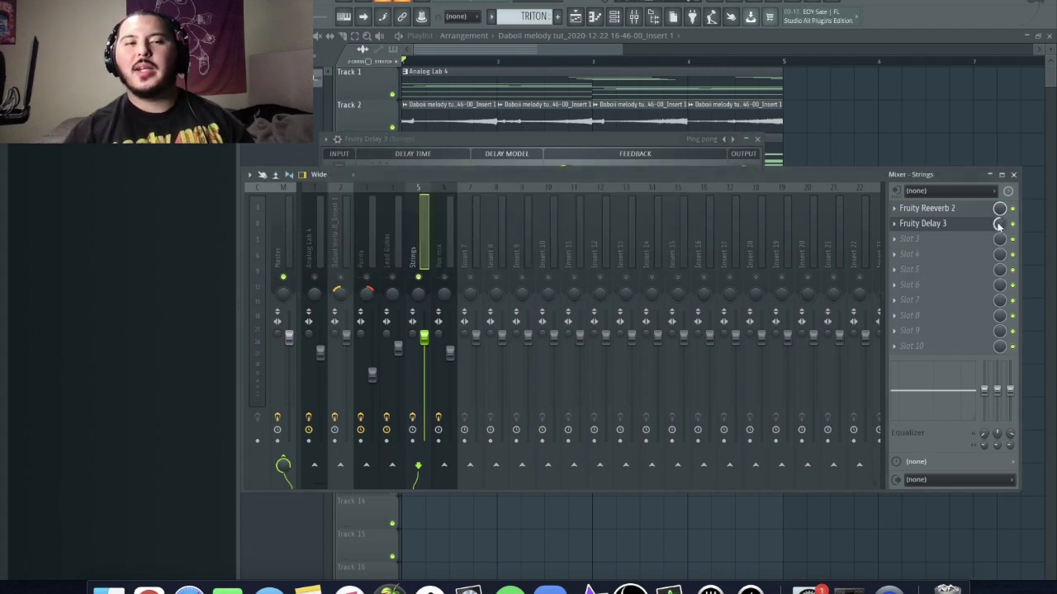
- Audition the soloed Strings track with its new effects, and the soloed Vox mix track
key("space")
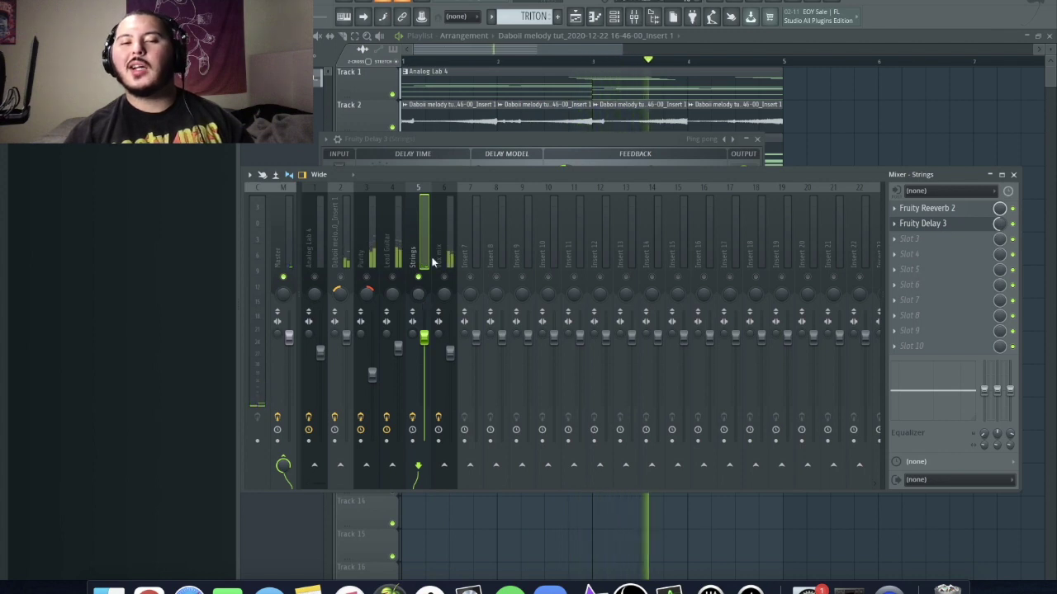
key("space")
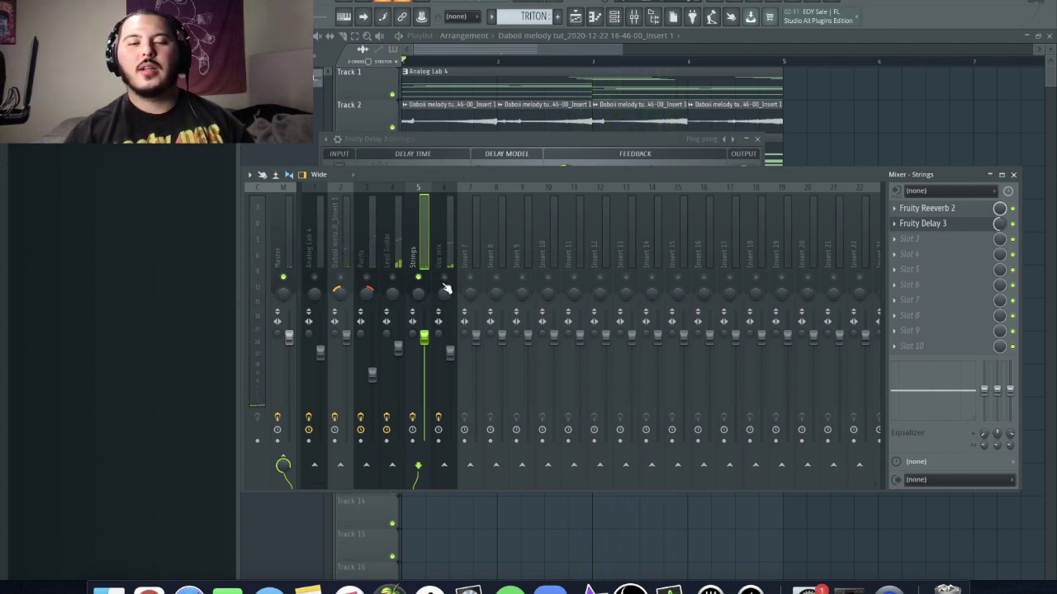
left_click(446, 252)
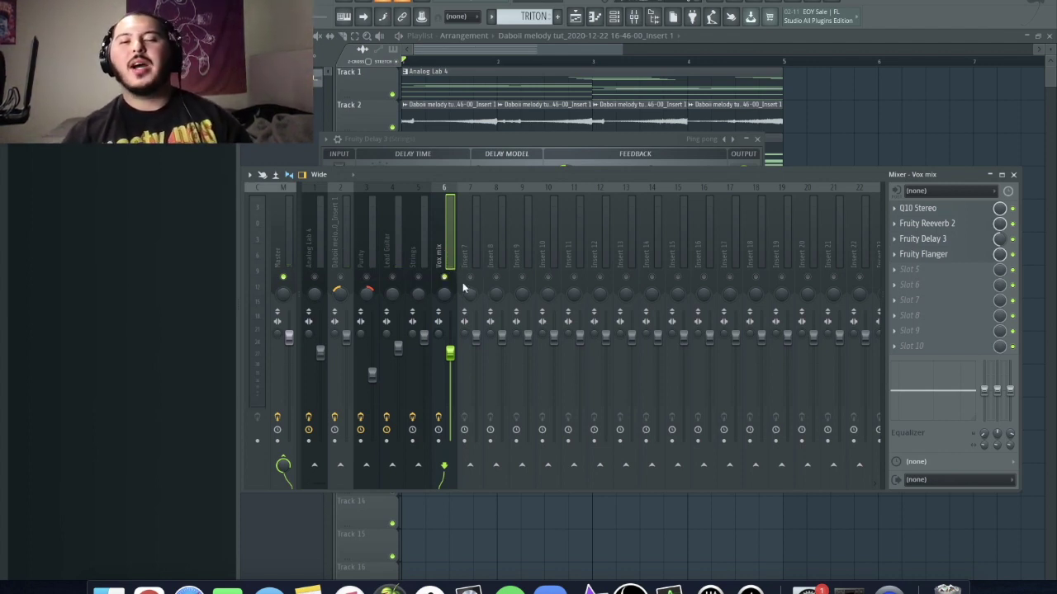
key("space")
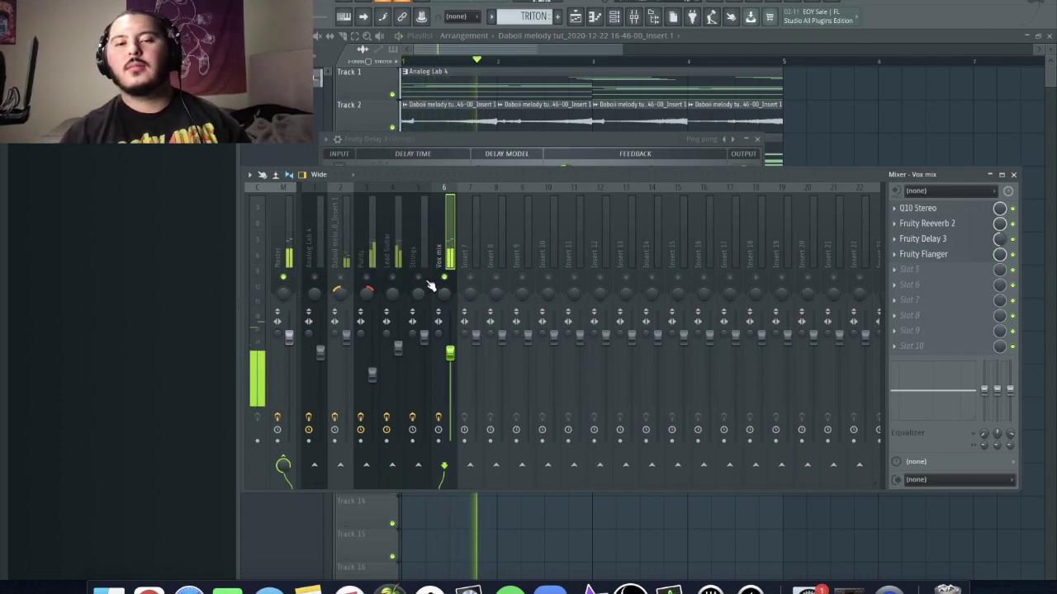
key("space")
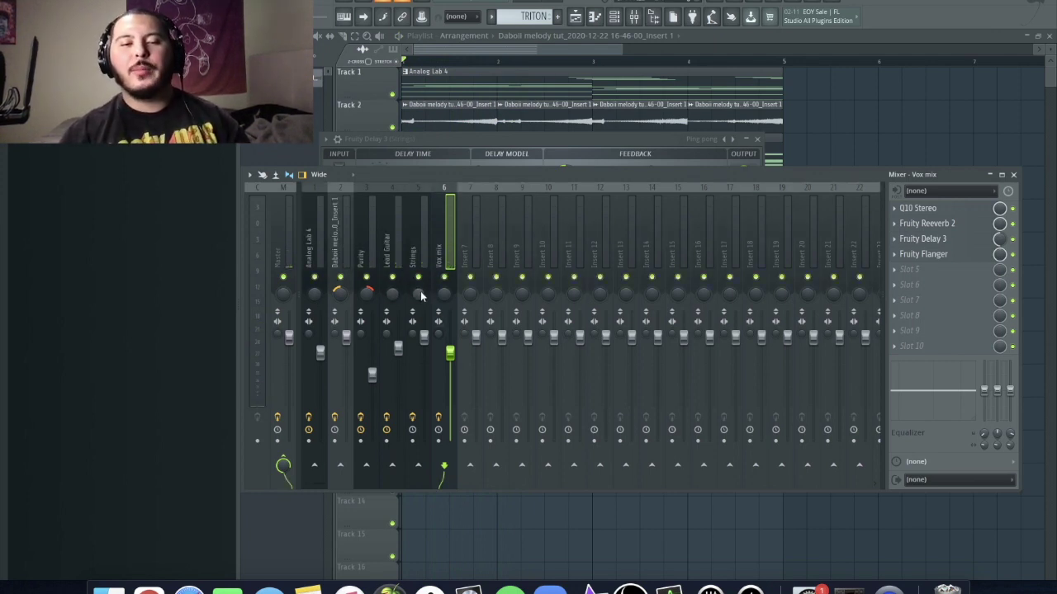
- Pan the Strings track slightly left and the Vox mix track slightly right
left_click(421, 295)
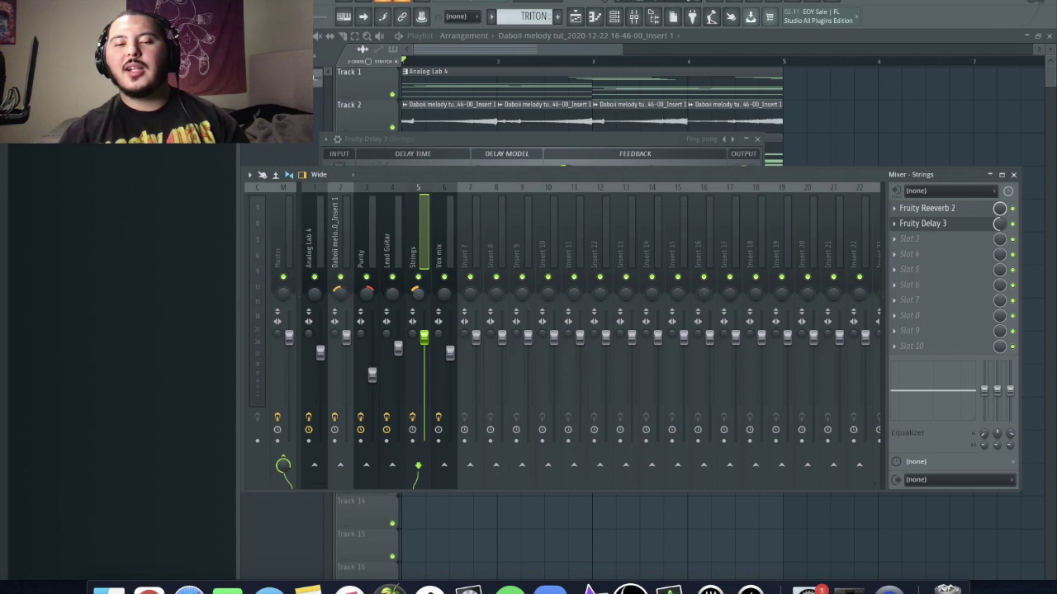
left_click(446, 296)
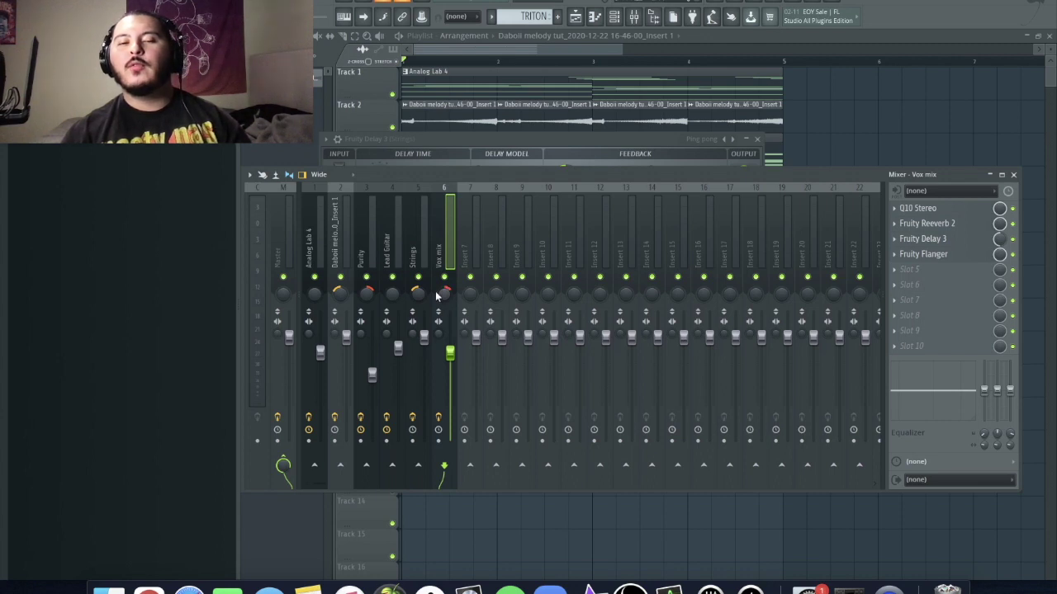
- Review the effect chains of the Analog Lab 4, Strings, Vox mix, Lead Guitar, Purity and insert 2 audio tracks
left_click(308, 248)
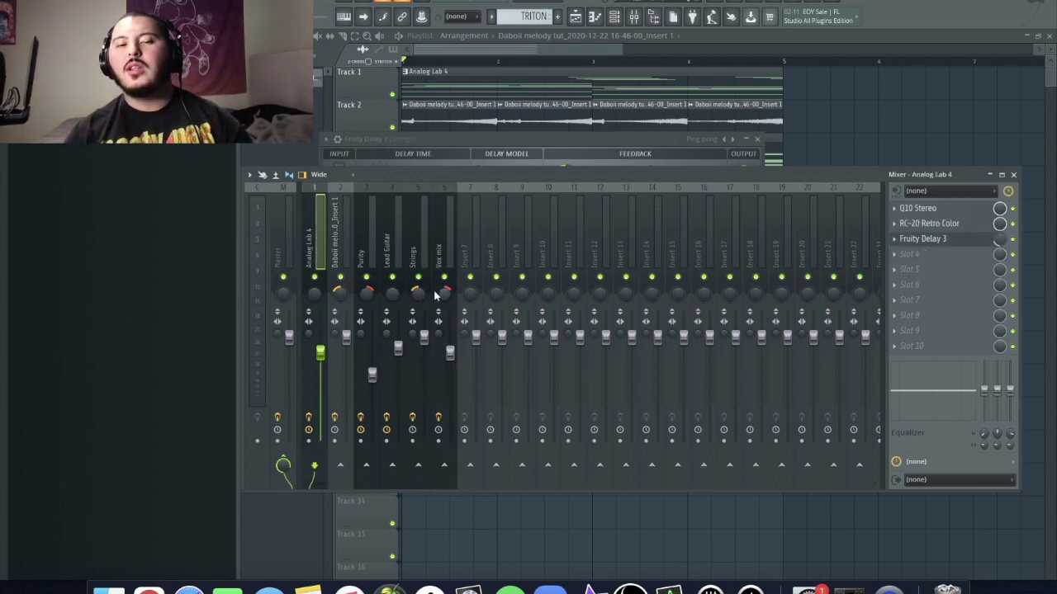
left_click(425, 256)
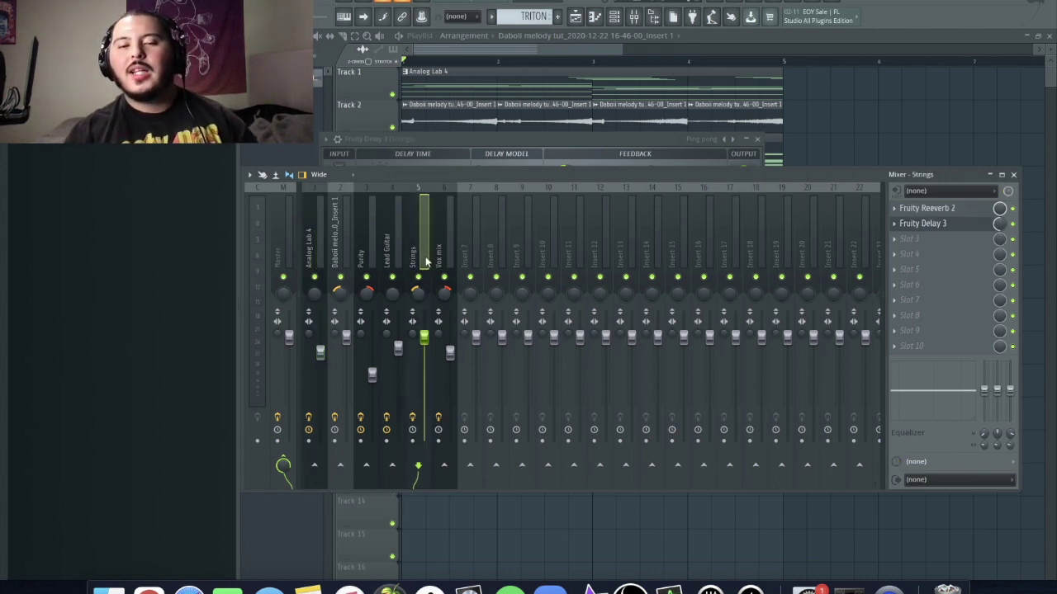
left_click(450, 251)
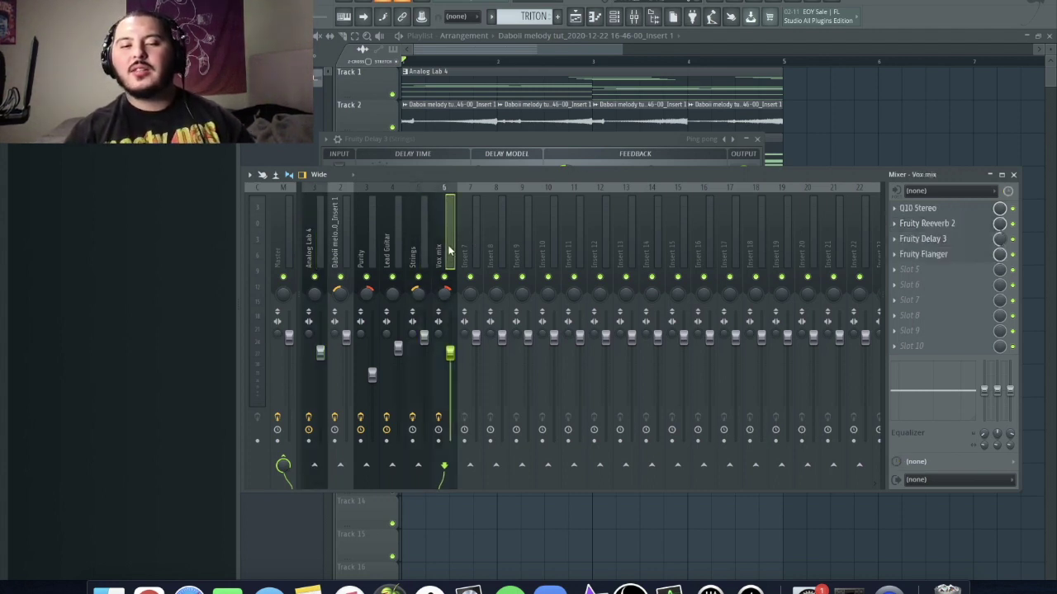
left_click(400, 256)
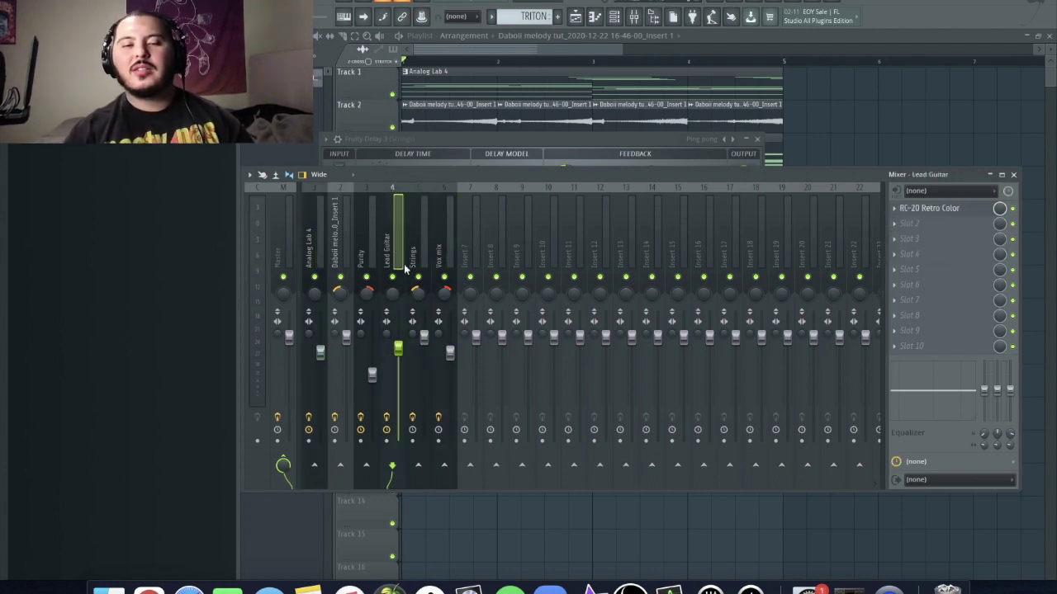
left_click(362, 238)
left_click(343, 224)
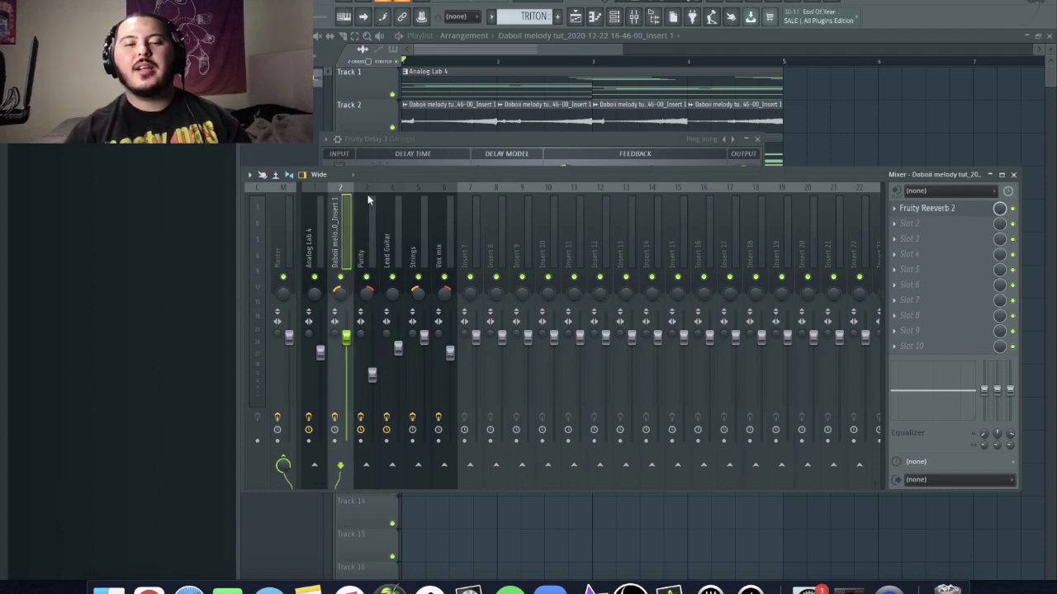
left_click(308, 240)
- Show the channel rack and play the complete melody with all mixer tracks active
key("F6")
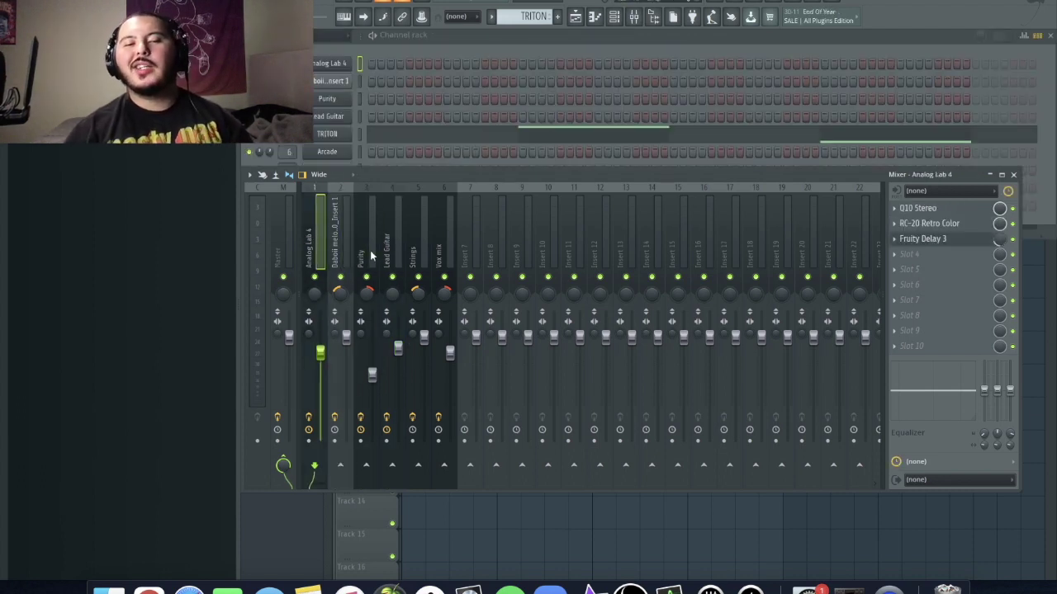
key("space")
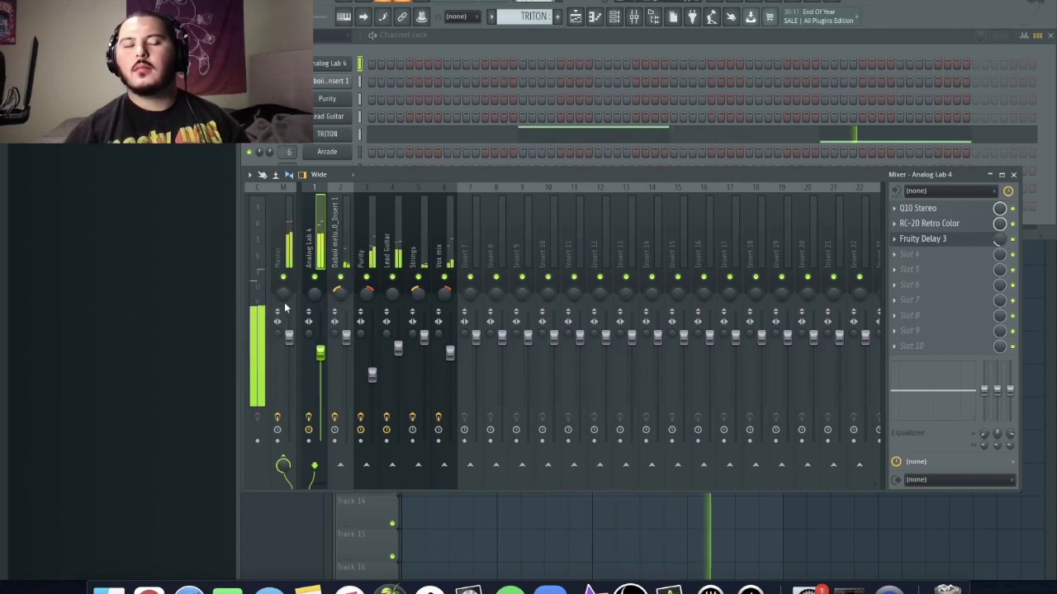
key("space")
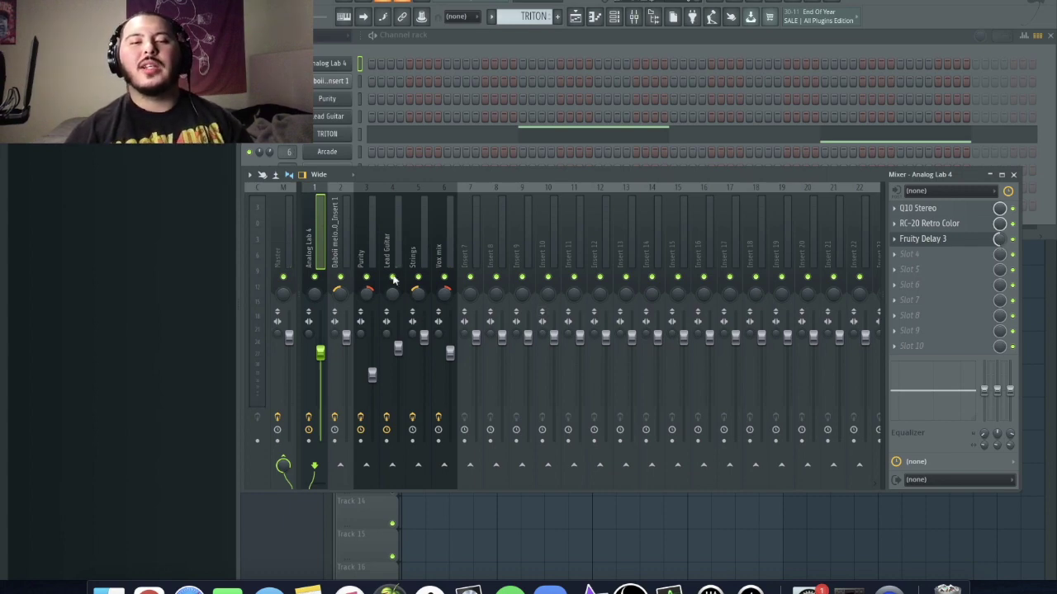
- Lower the Lead Guitar track's fader, replay the full mix and bring the fader down a little further
left_click(401, 359)
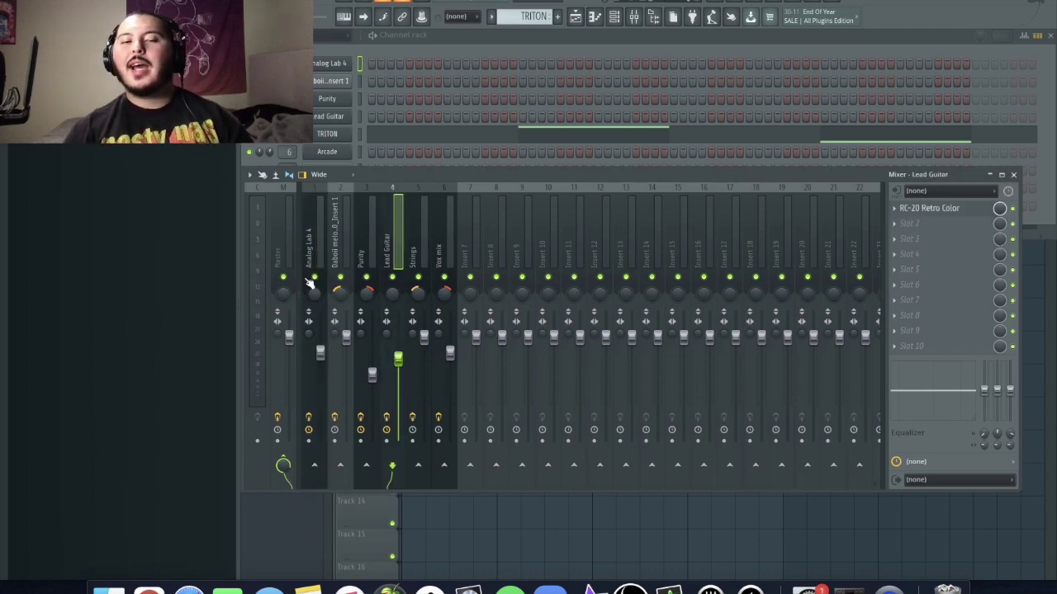
left_click(311, 237)
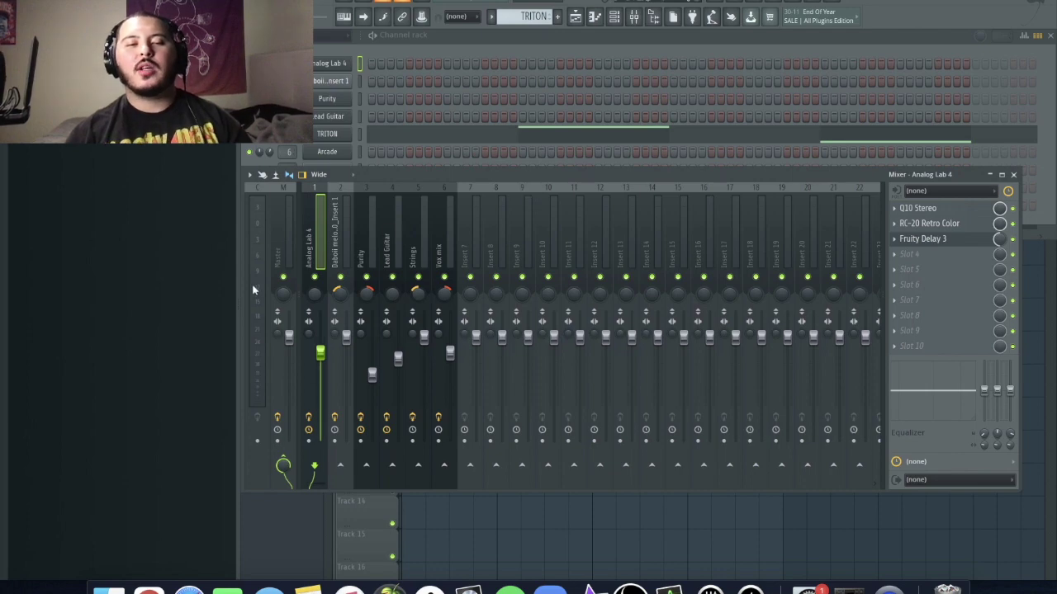
key("space")
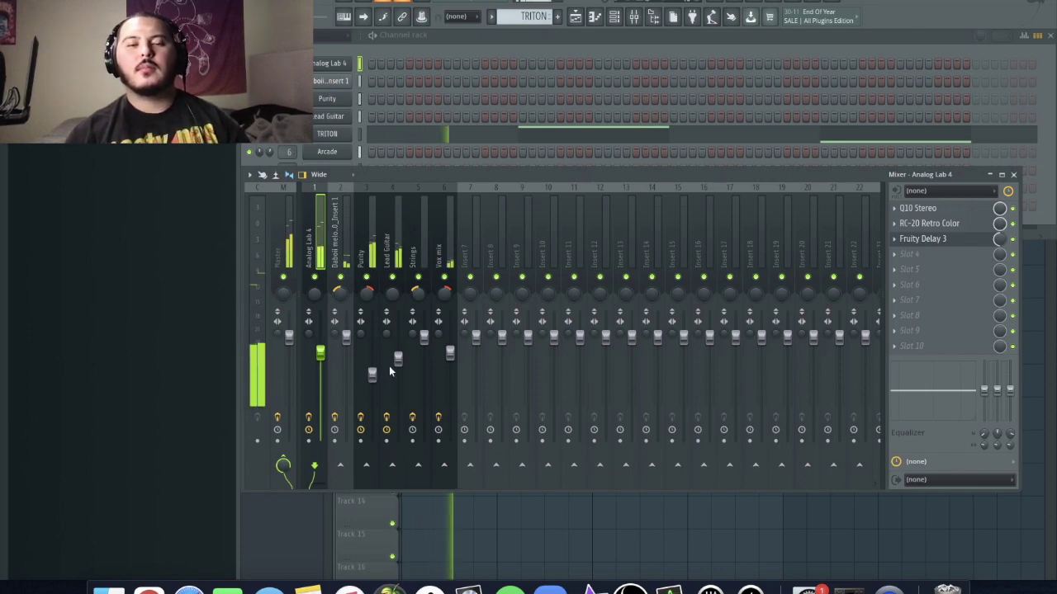
left_click_drag(398, 359, 398, 368)
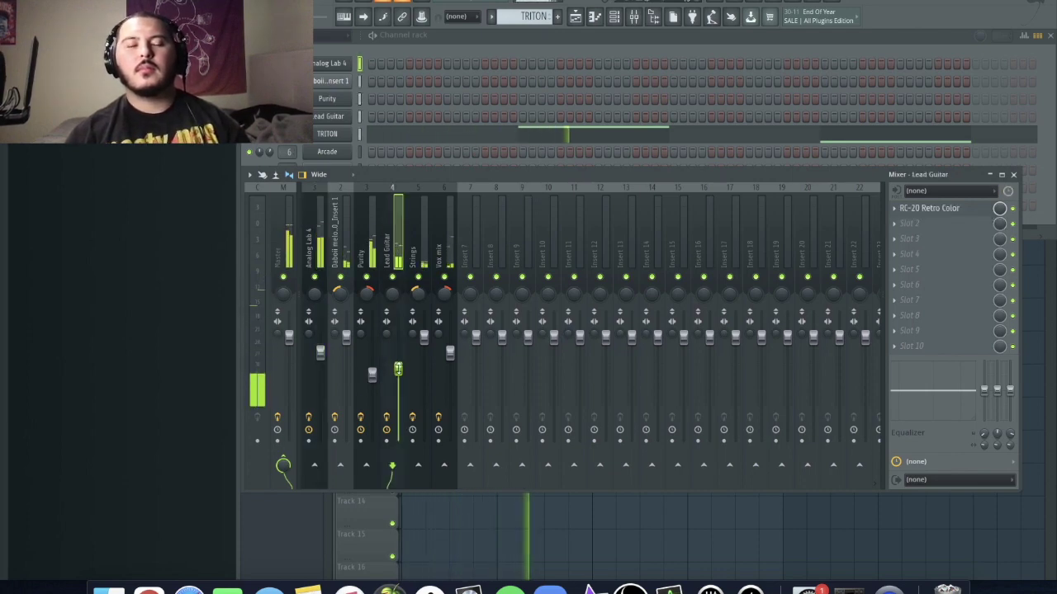